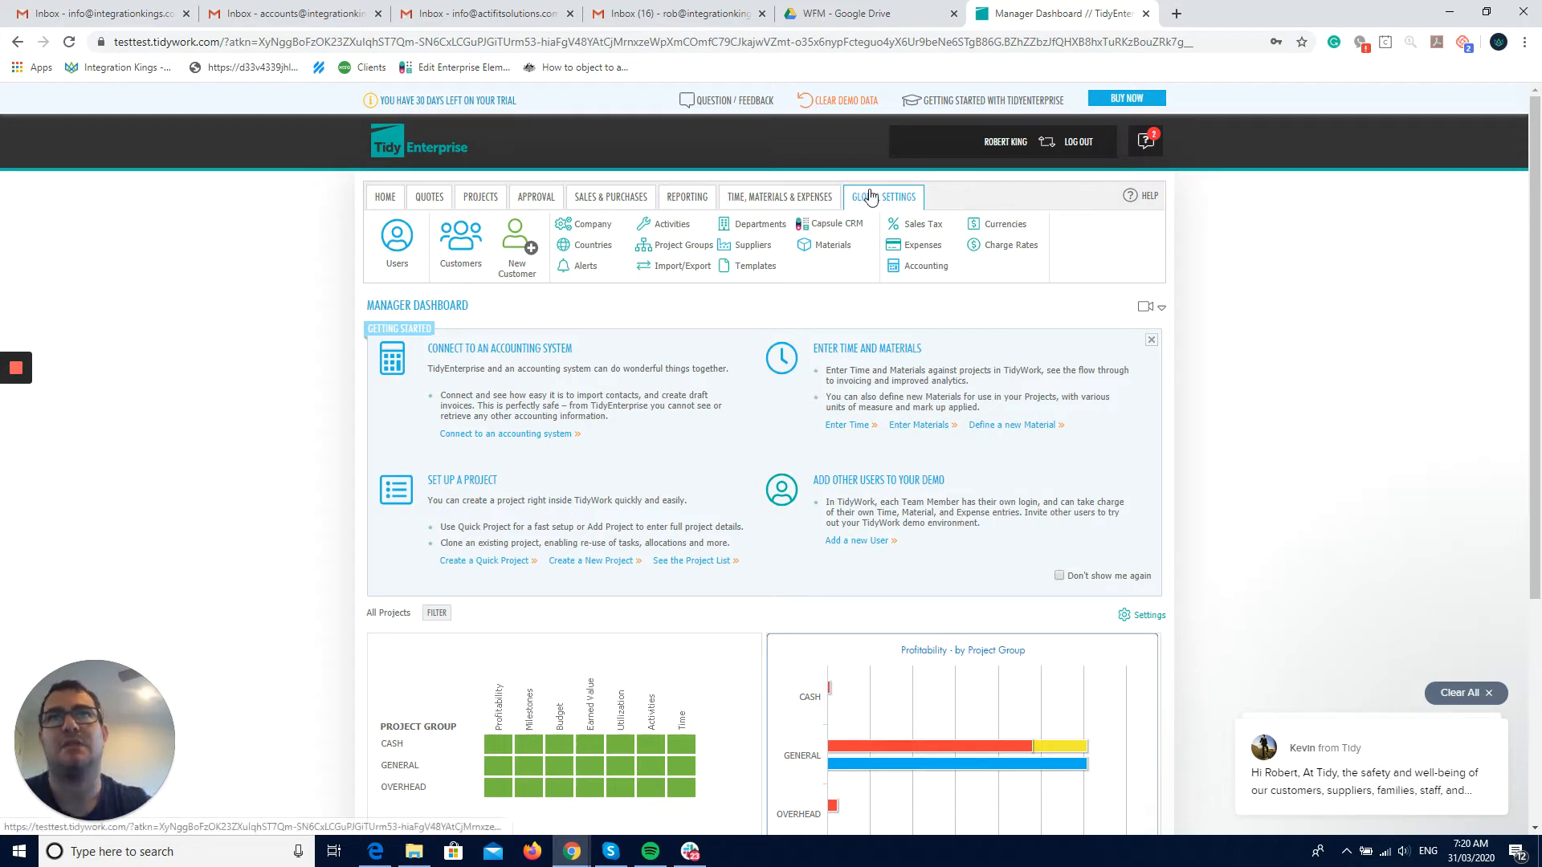
# Open the material settings and start a new assembly.
pyautogui.click(838, 247)
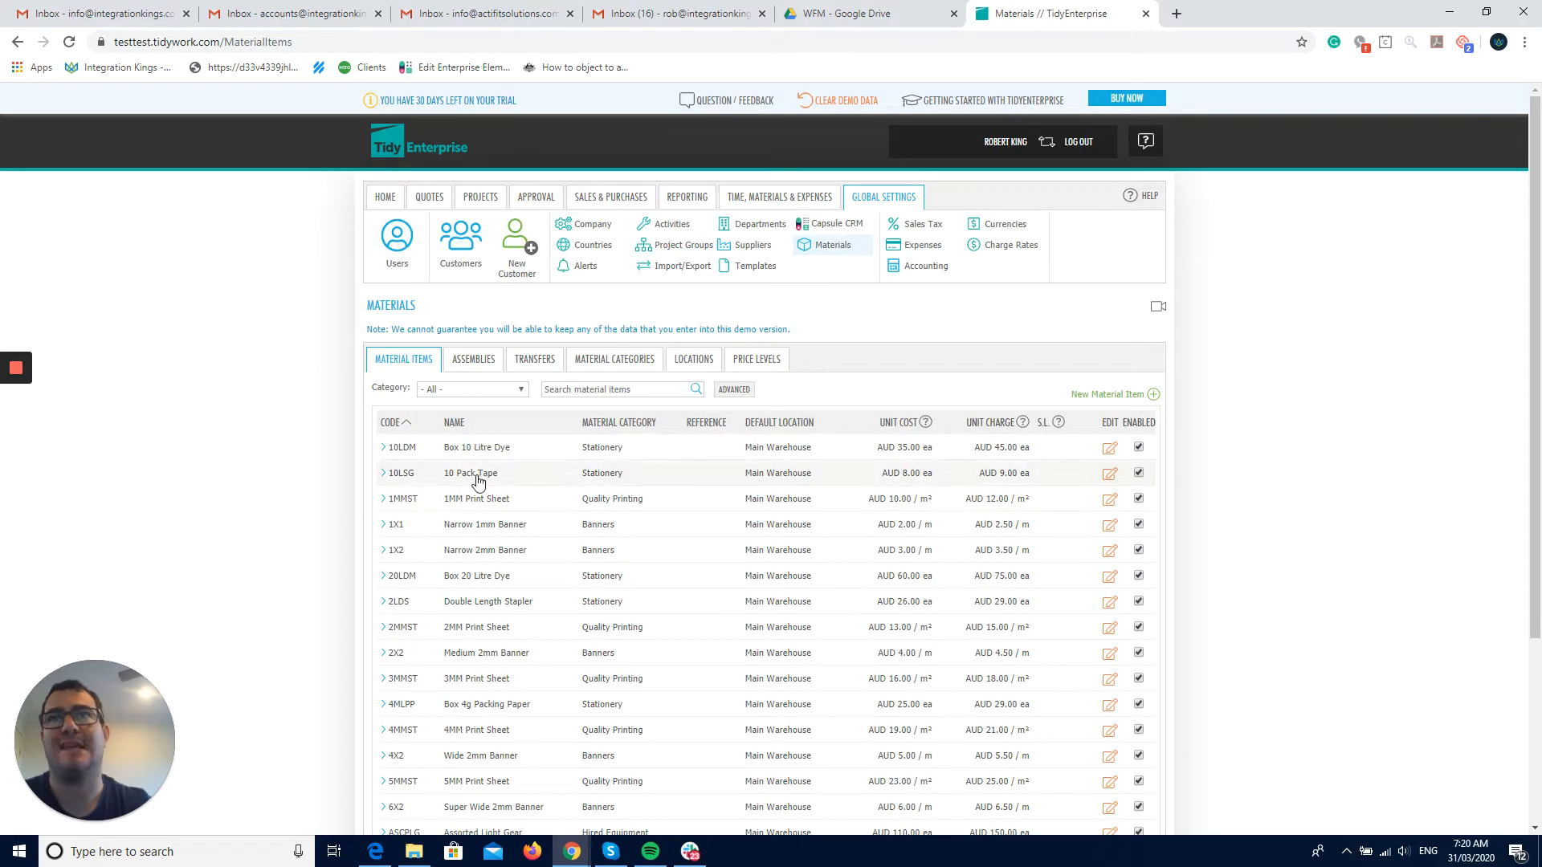
pyautogui.click(1118, 400)
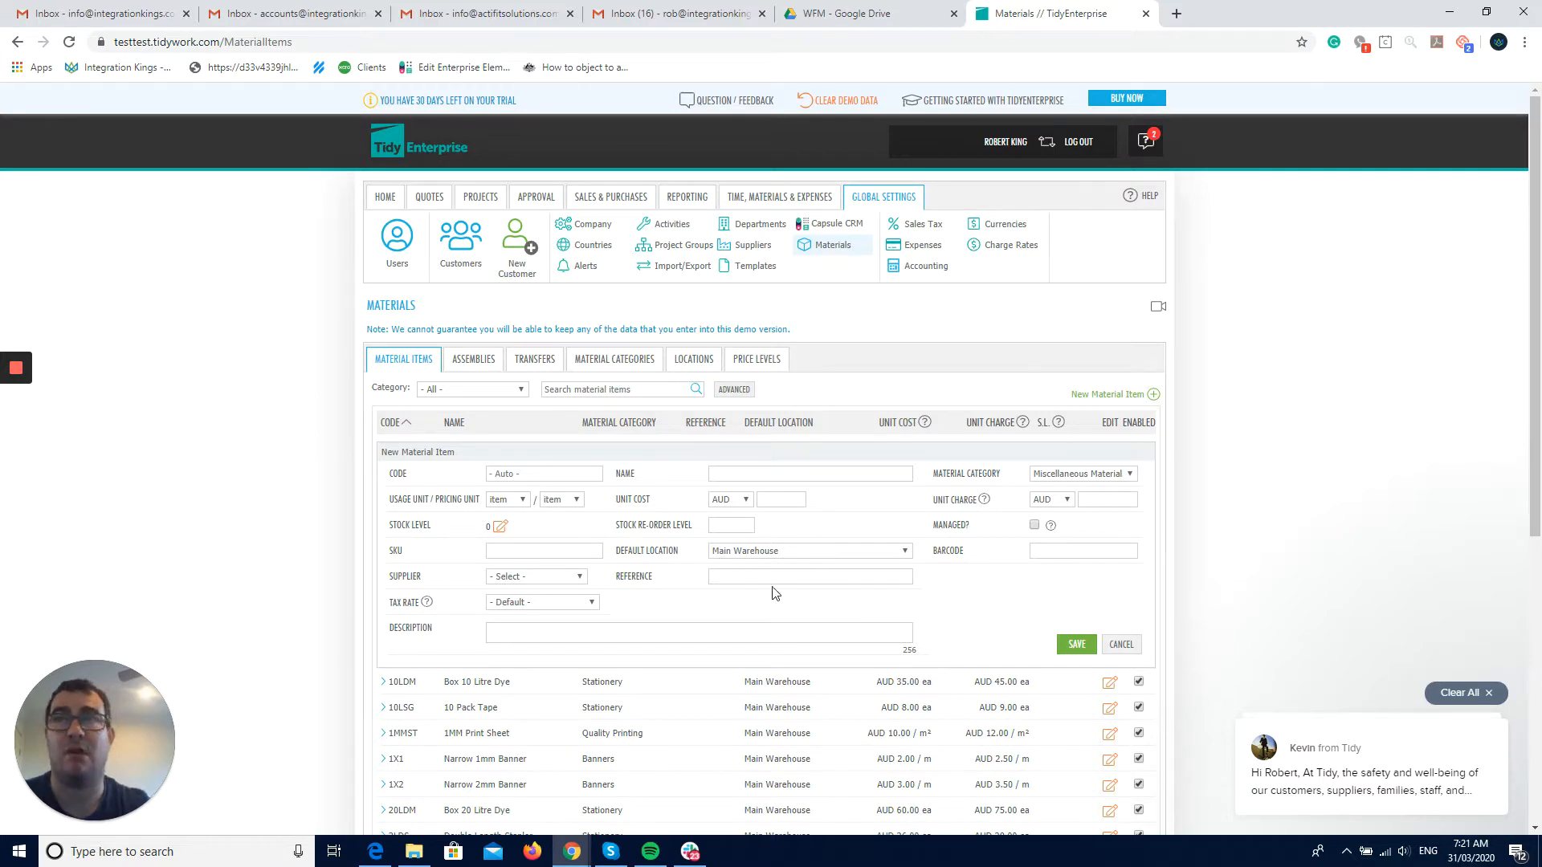
pyautogui.click(489, 364)
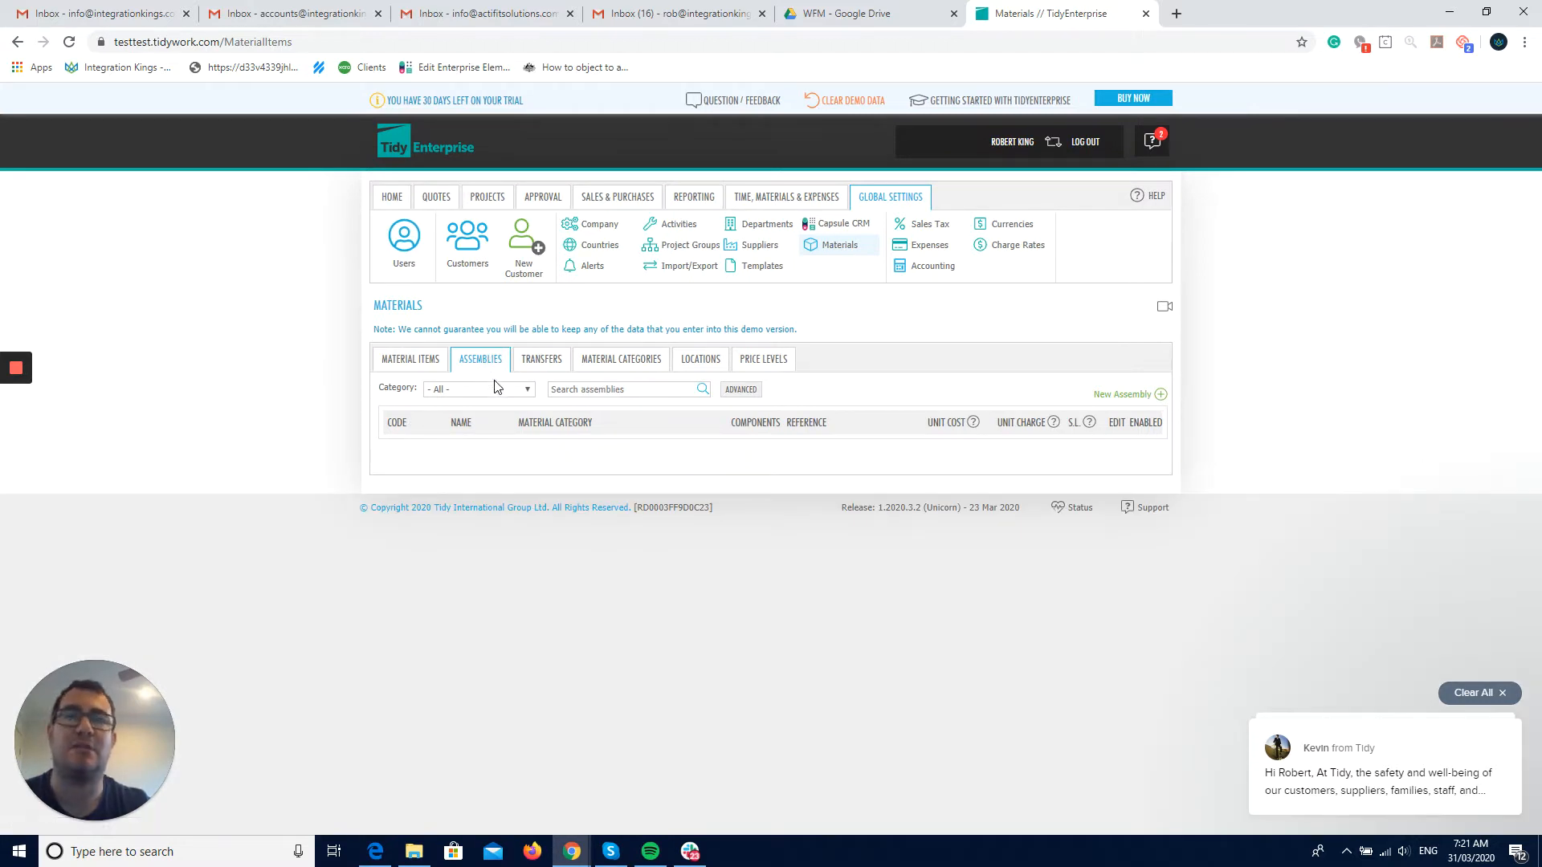
pyautogui.click(1145, 404)
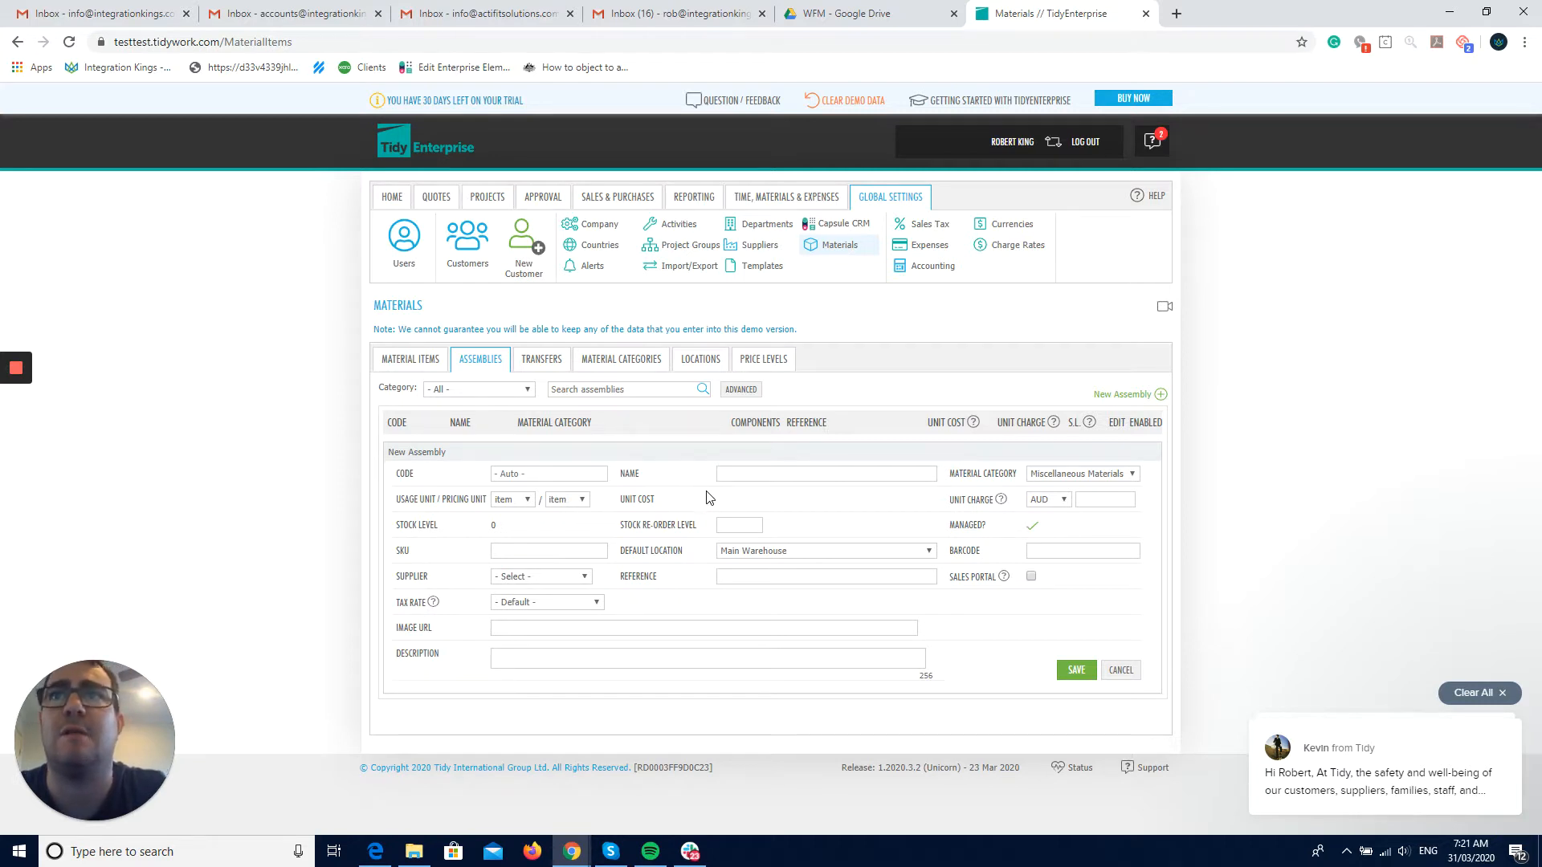
# Name the new assembly "Mechanical Kit for a Ford" and assign it to the Banners material category.
pyautogui.click(763, 476)
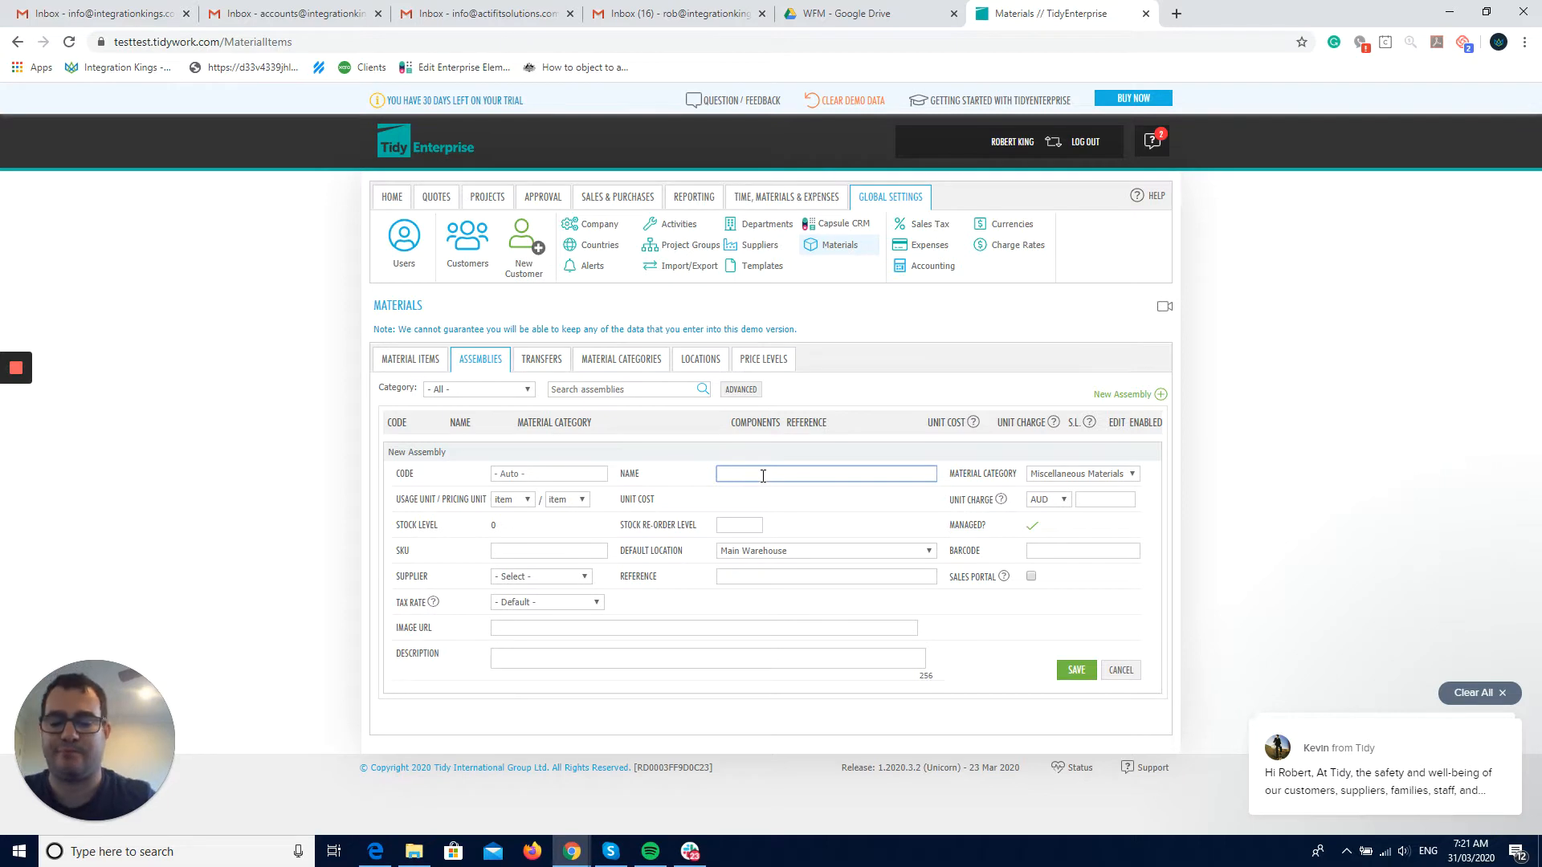
pyautogui.write('Mecha')
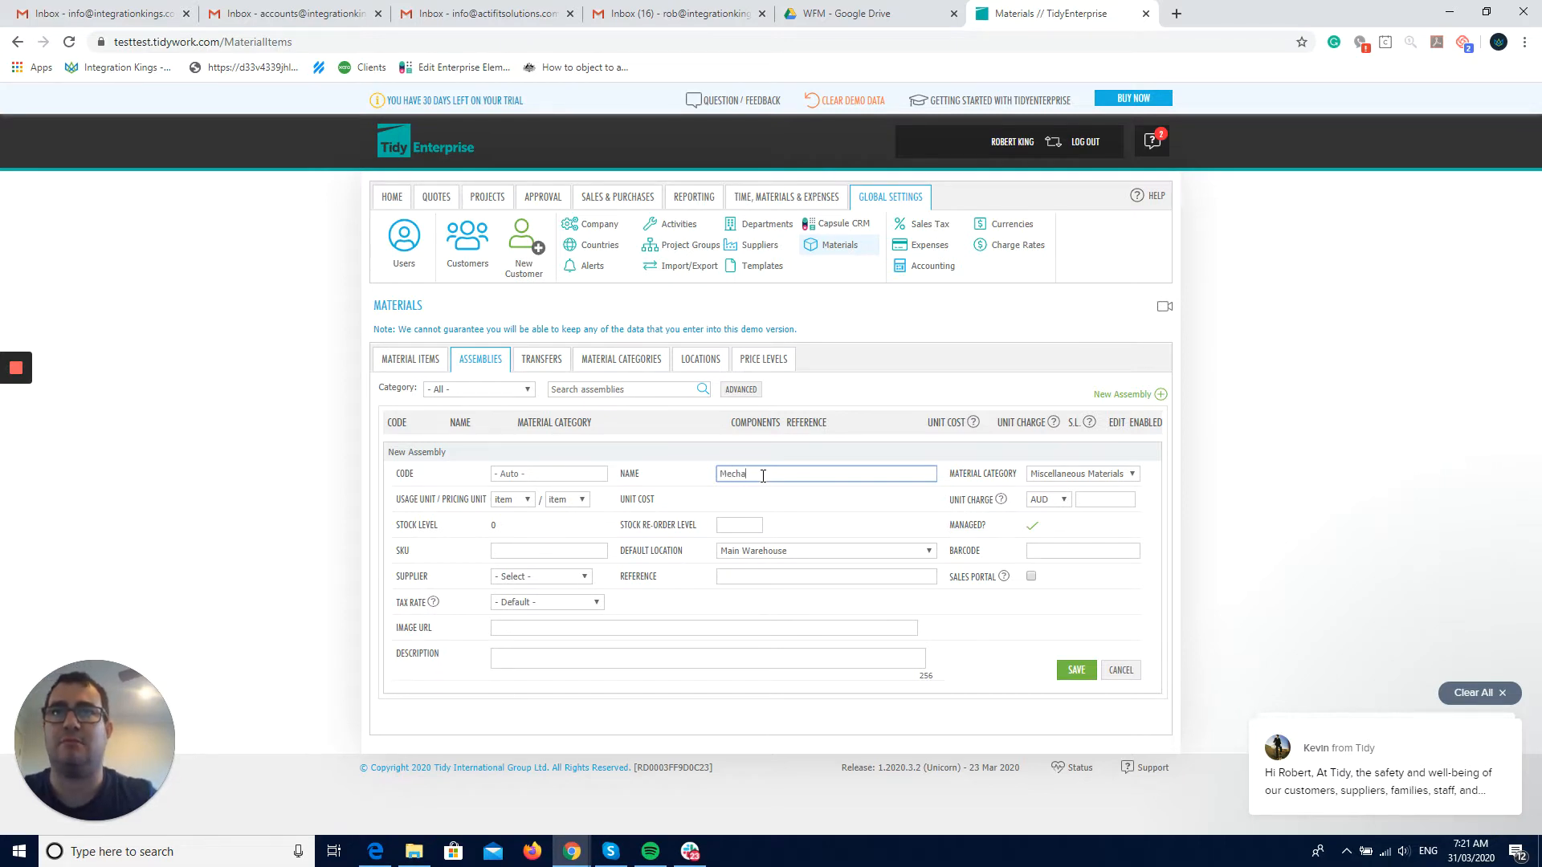
pyautogui.write('nical Kit')
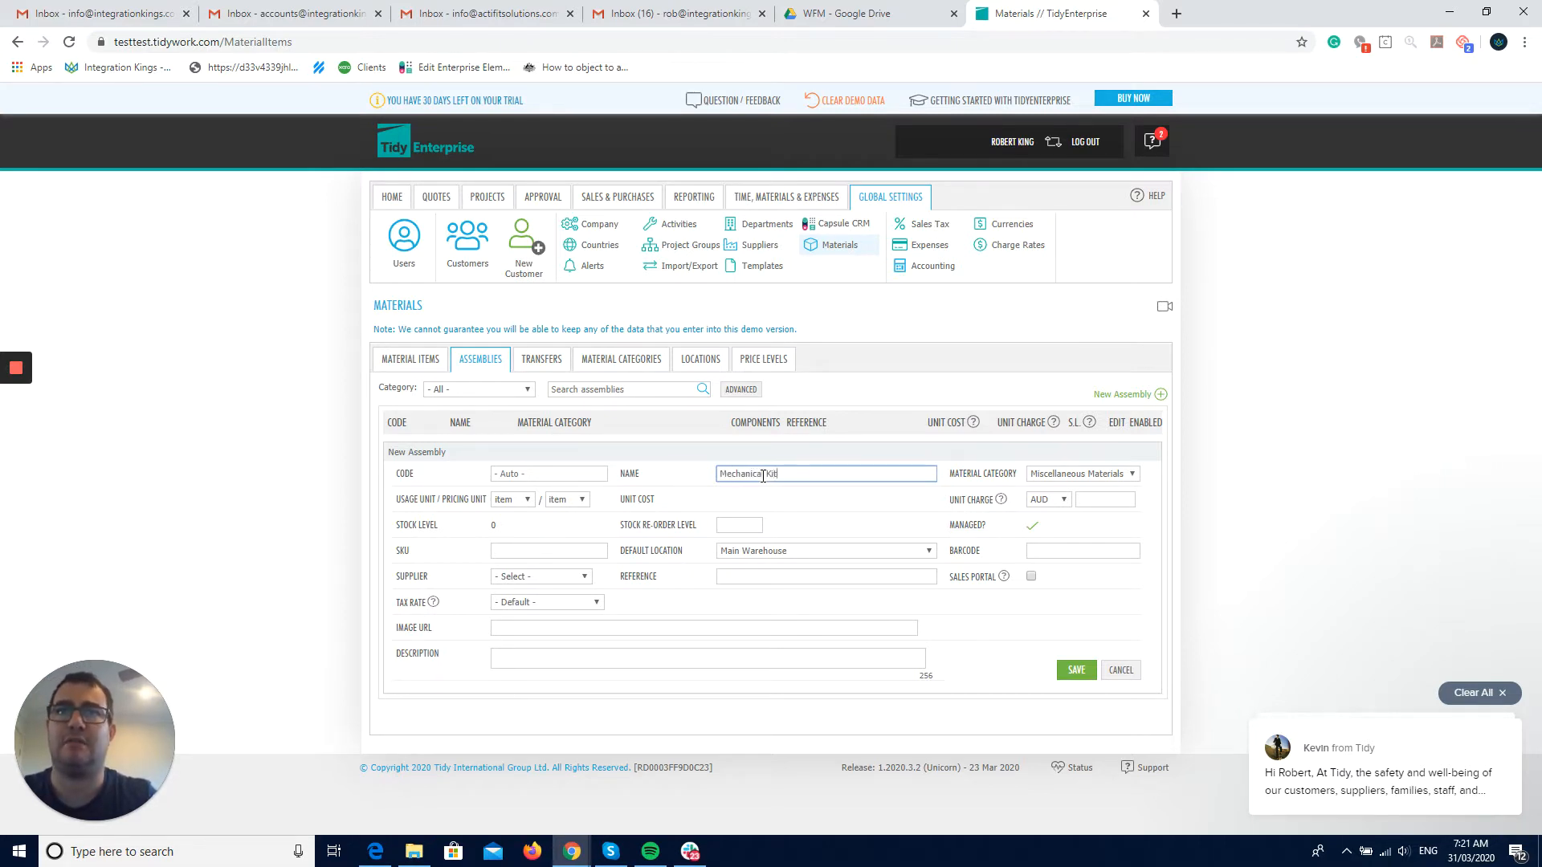
pyautogui.write(' for a')
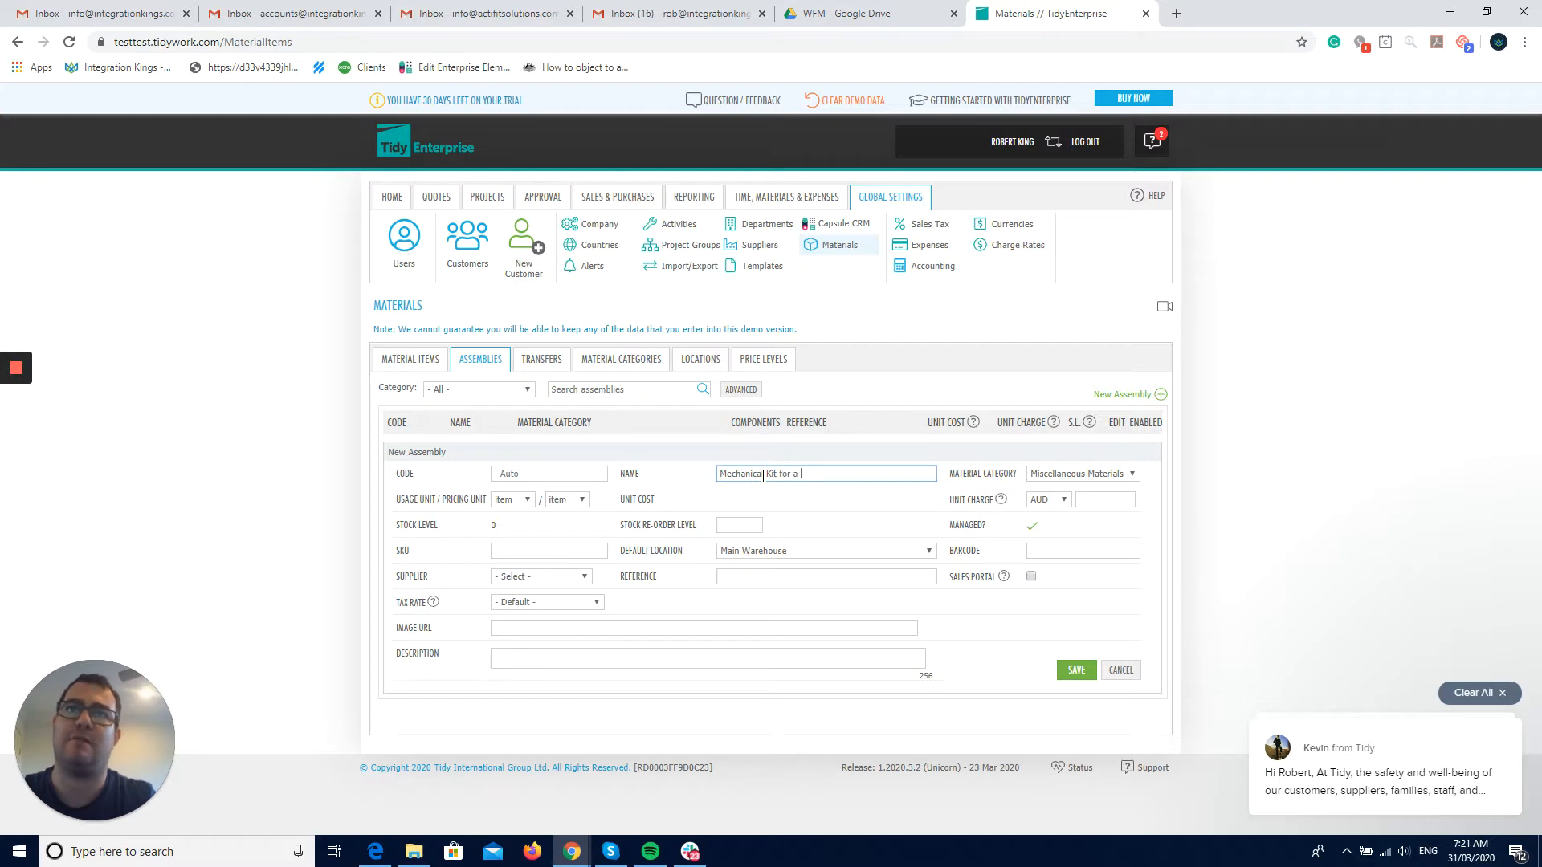
pyautogui.write(' Ford')
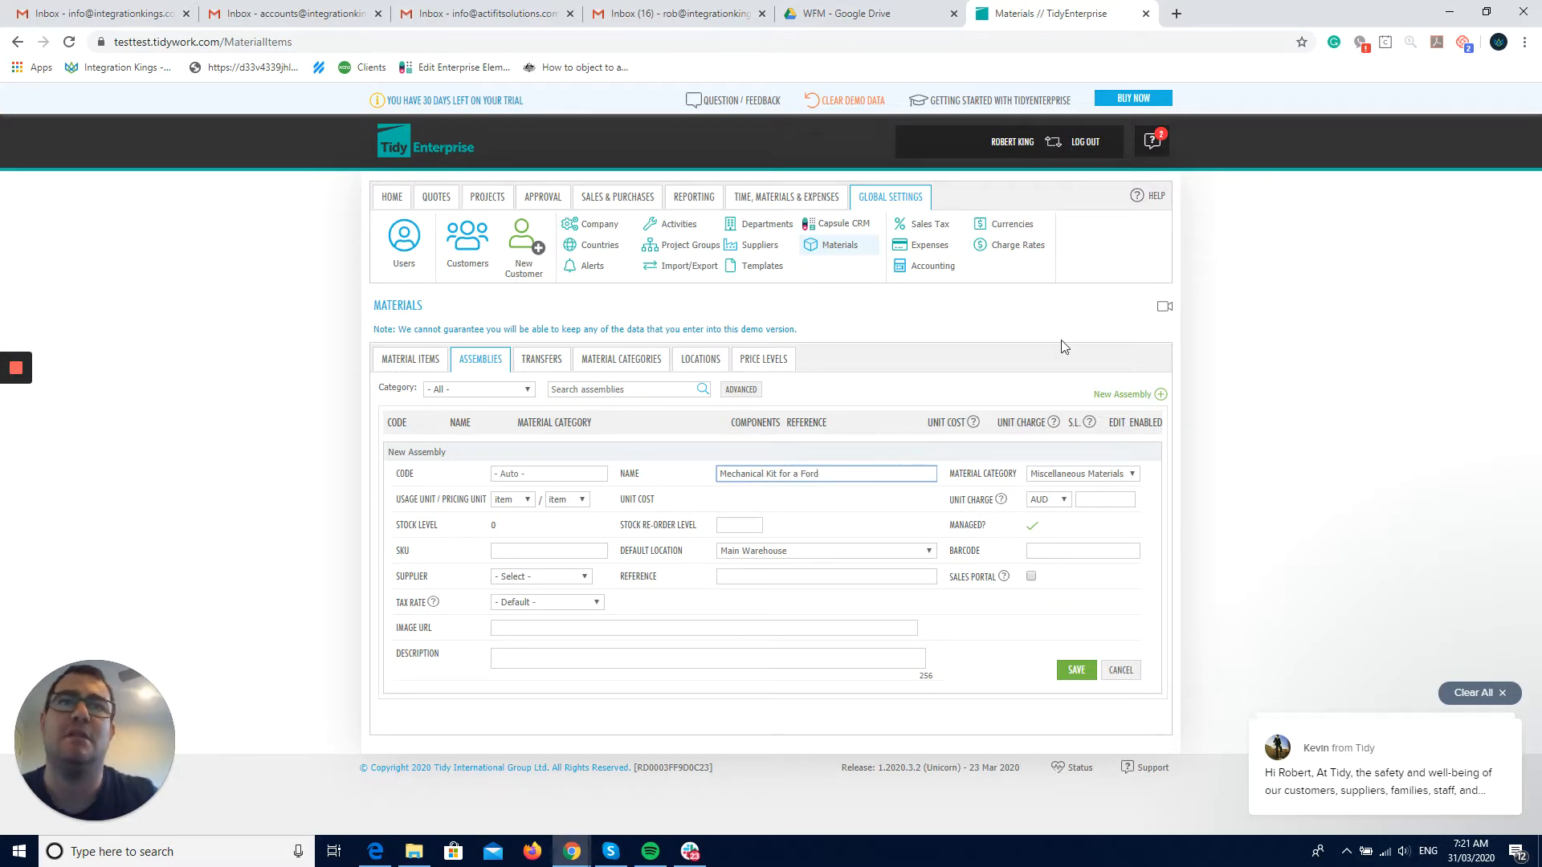
pyautogui.click(1116, 473)
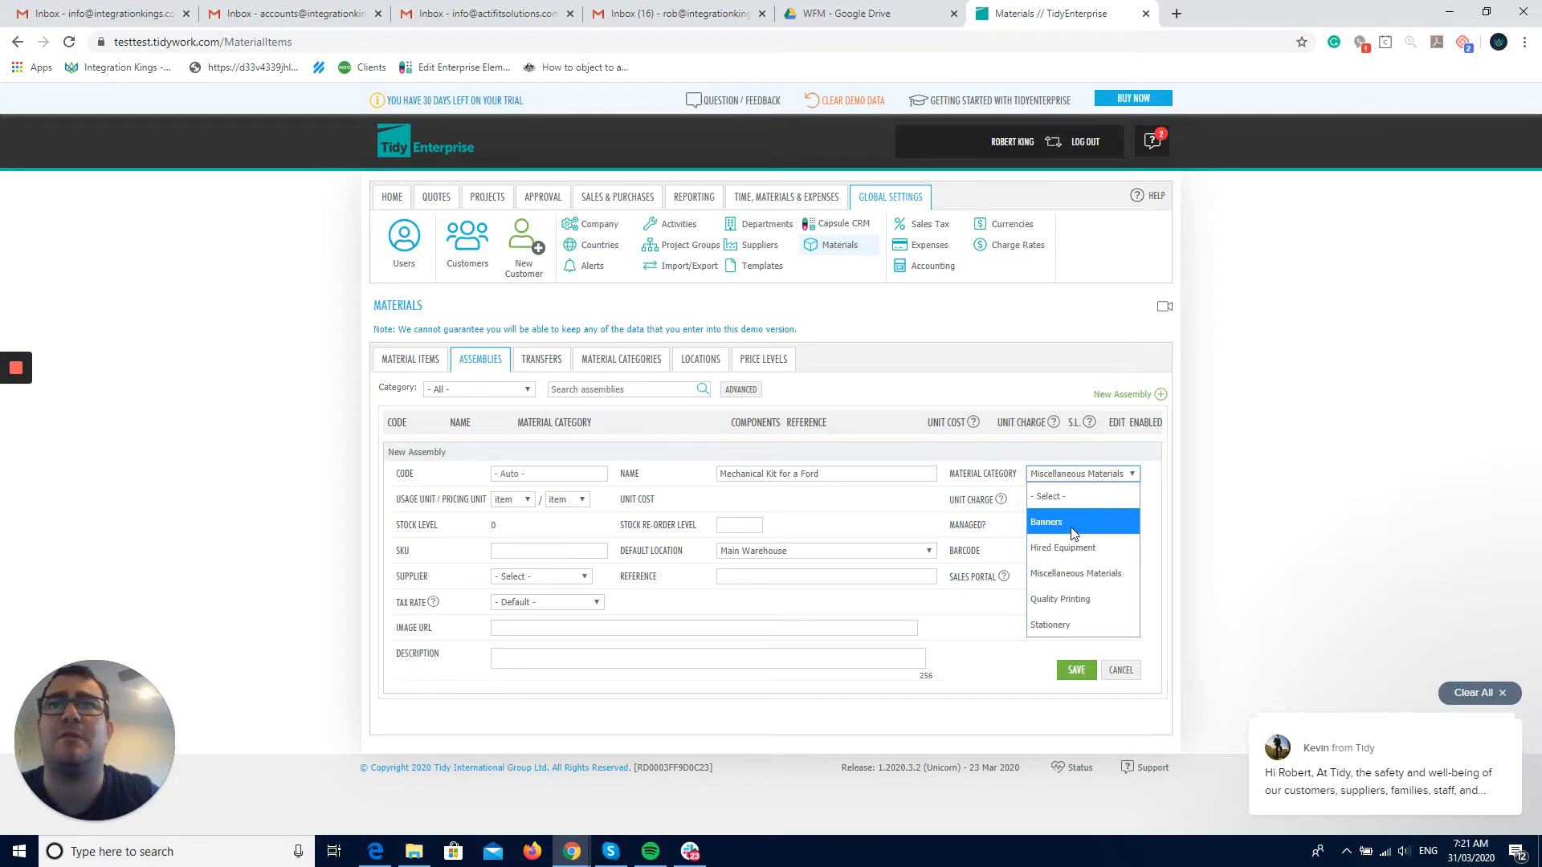
pyautogui.click(1073, 533)
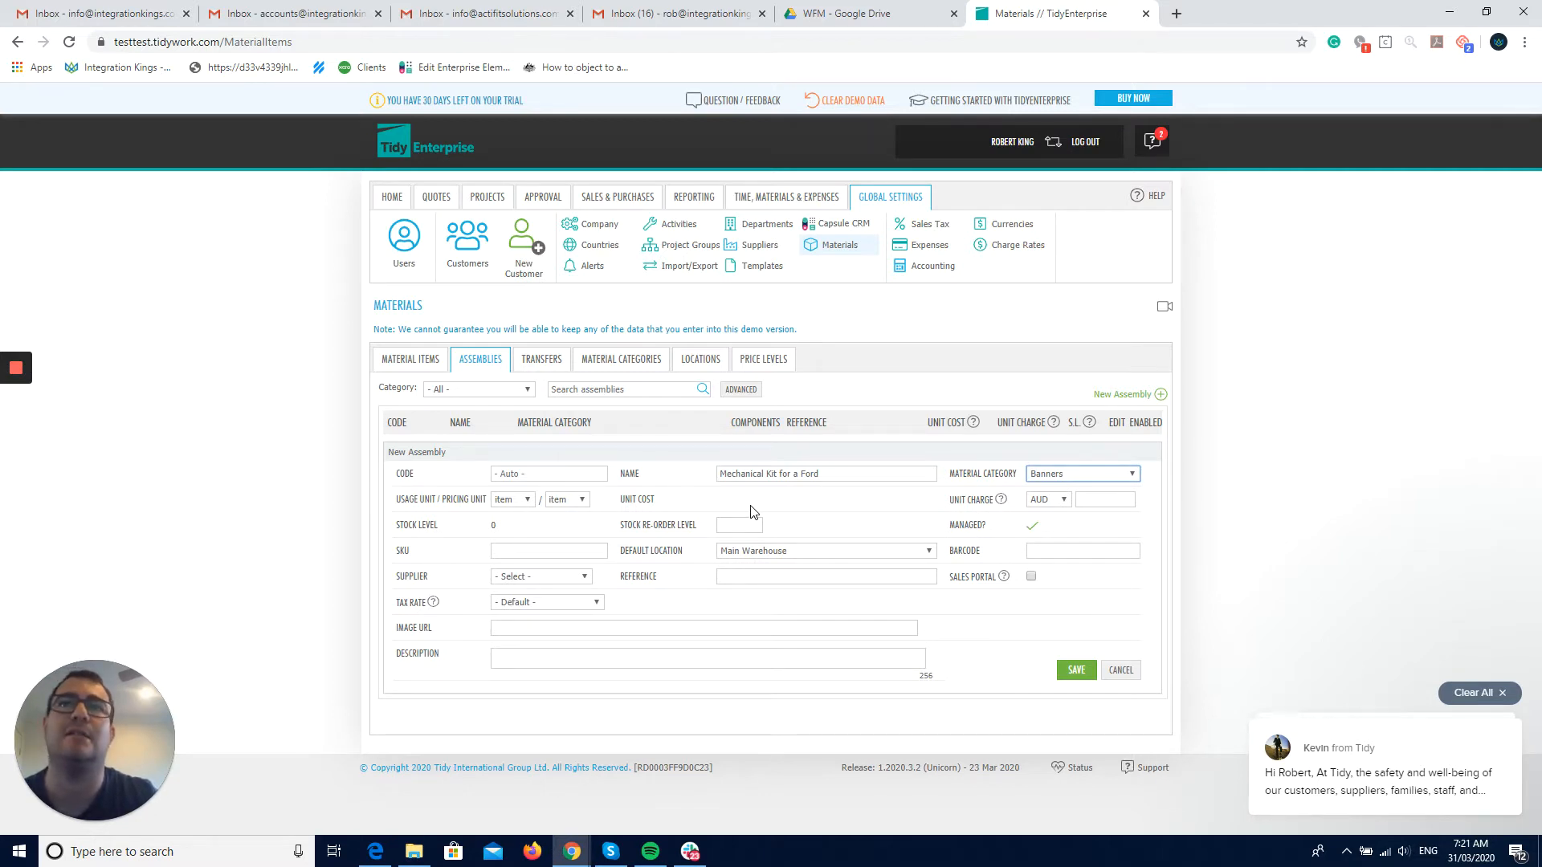
# Give the assembly a unit charge of AUD 1050, supplier Banner Man and tax rate GST, and save it.
pyautogui.click(1119, 501)
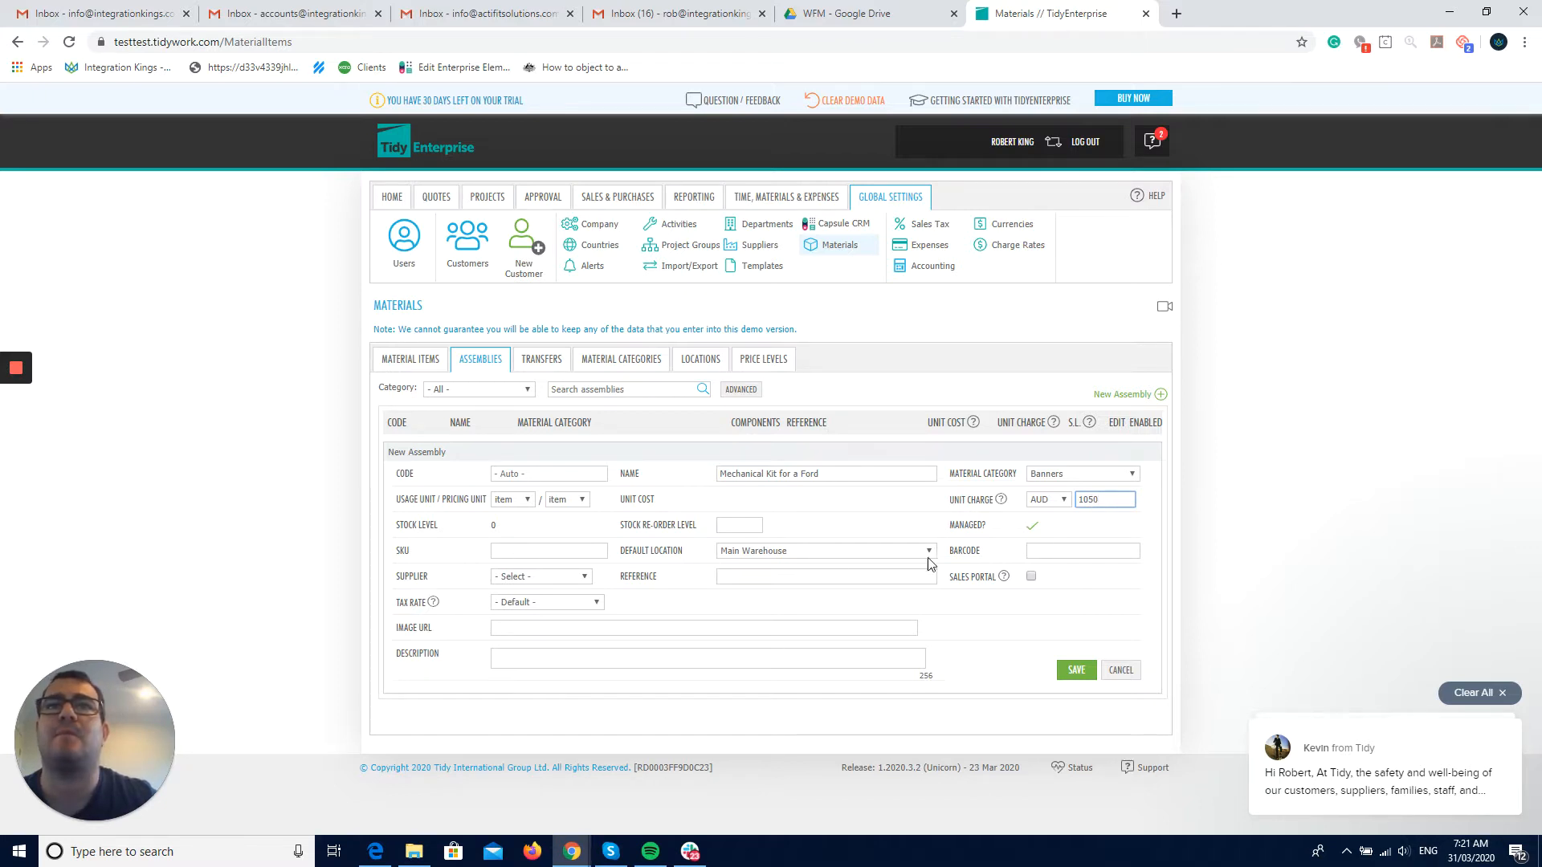
pyautogui.click(554, 555)
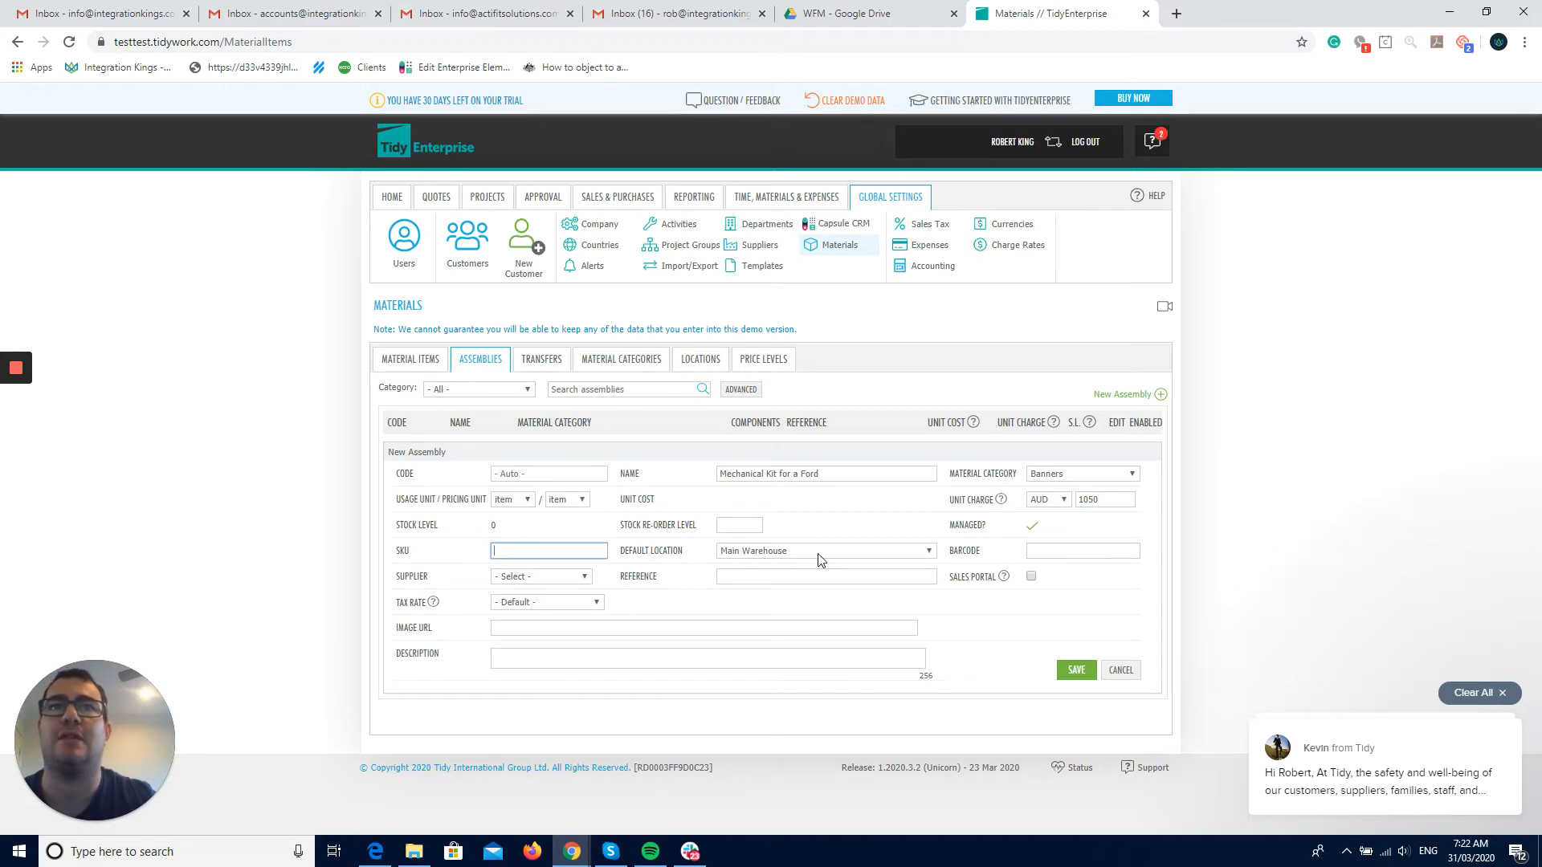
pyautogui.click(531, 577)
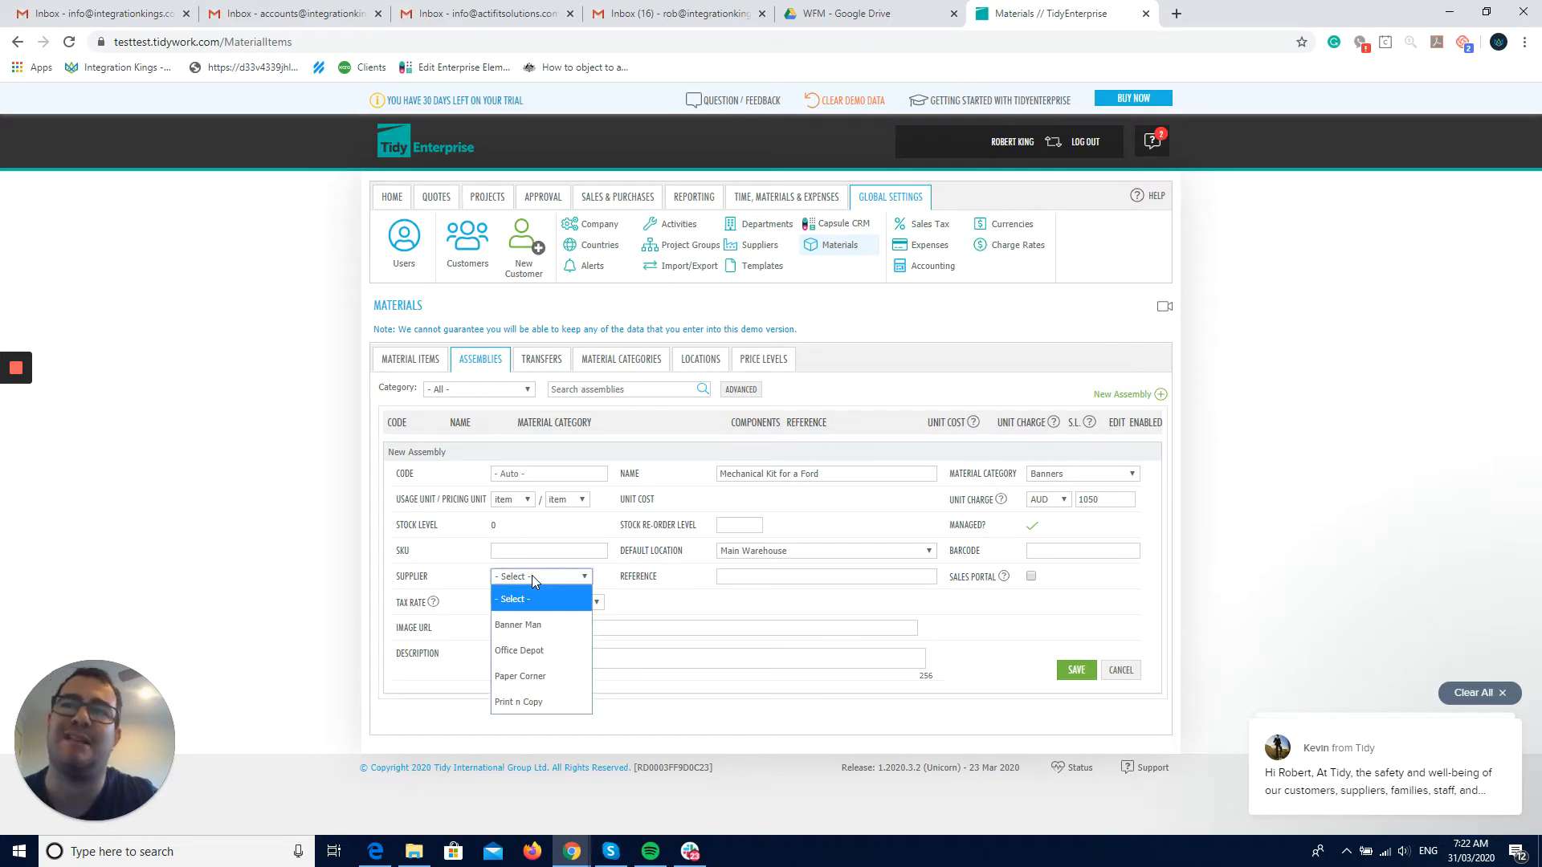
pyautogui.click(530, 626)
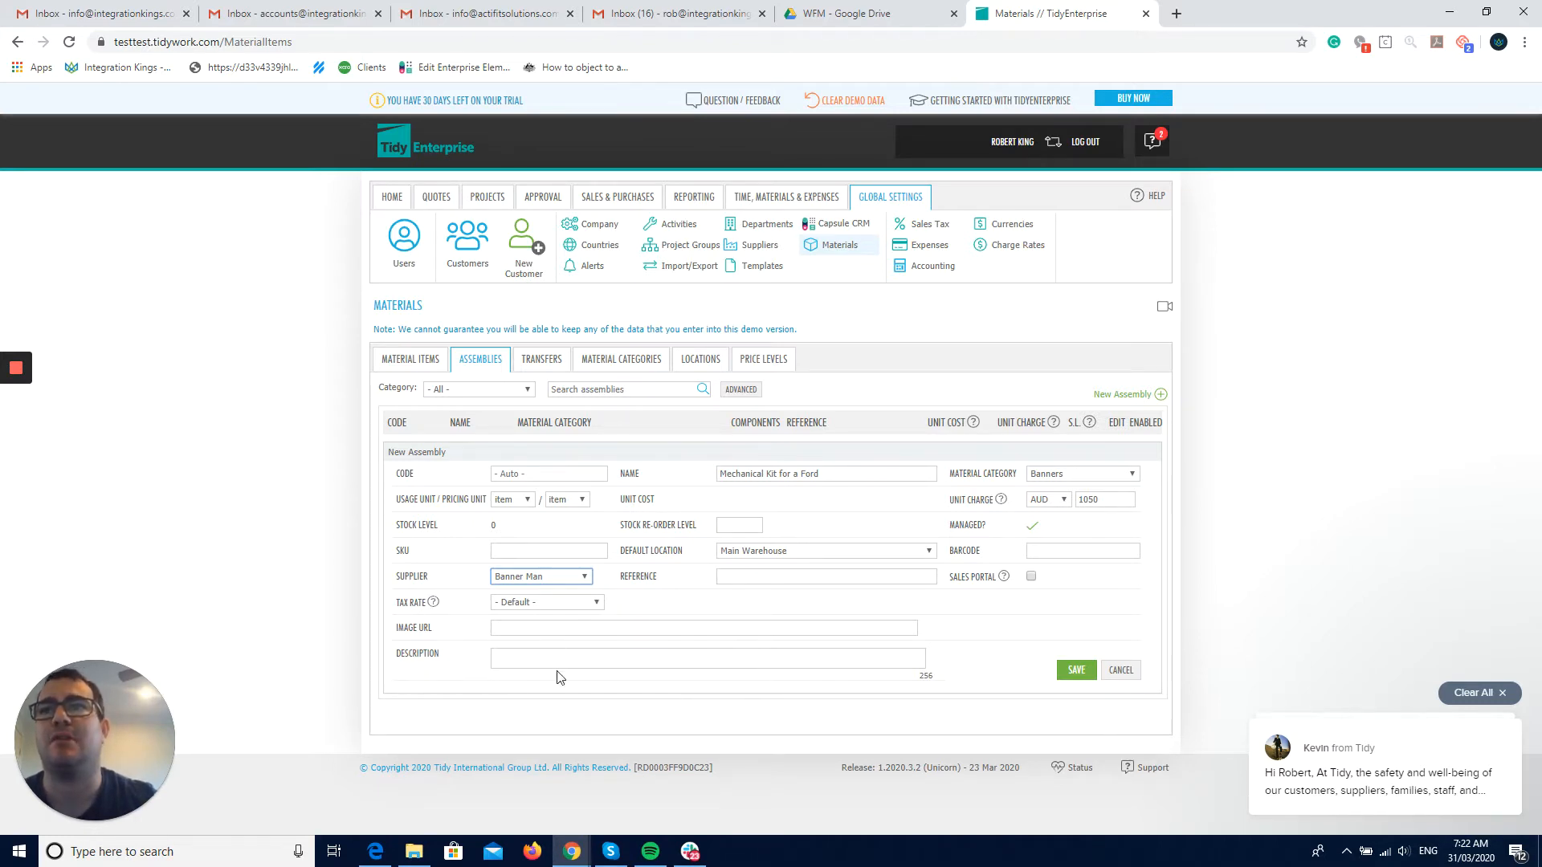
pyautogui.click(558, 601)
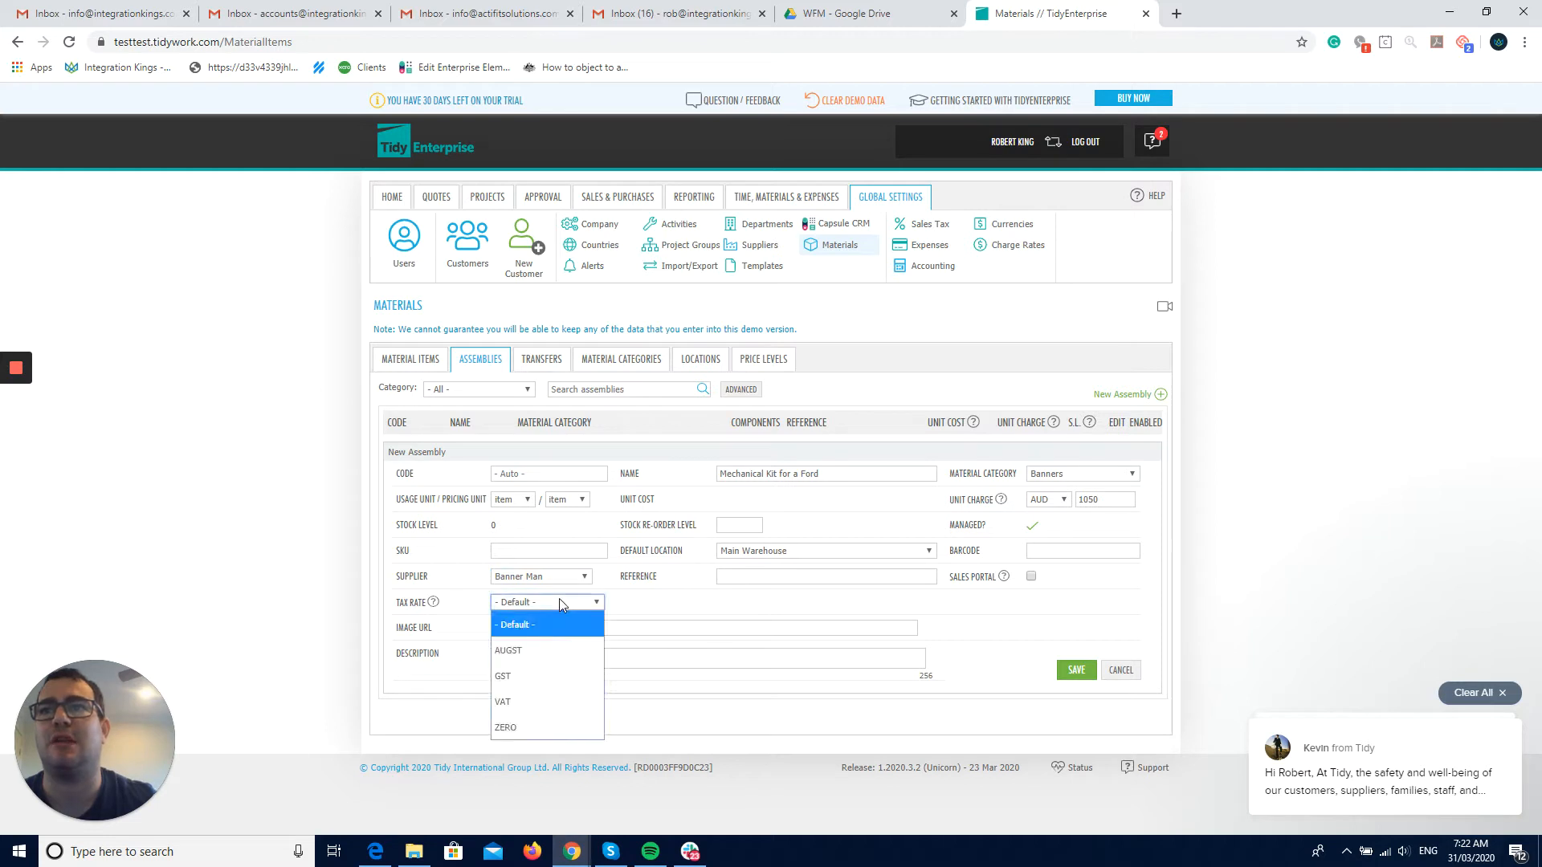
pyautogui.click(543, 675)
pyautogui.click(1077, 673)
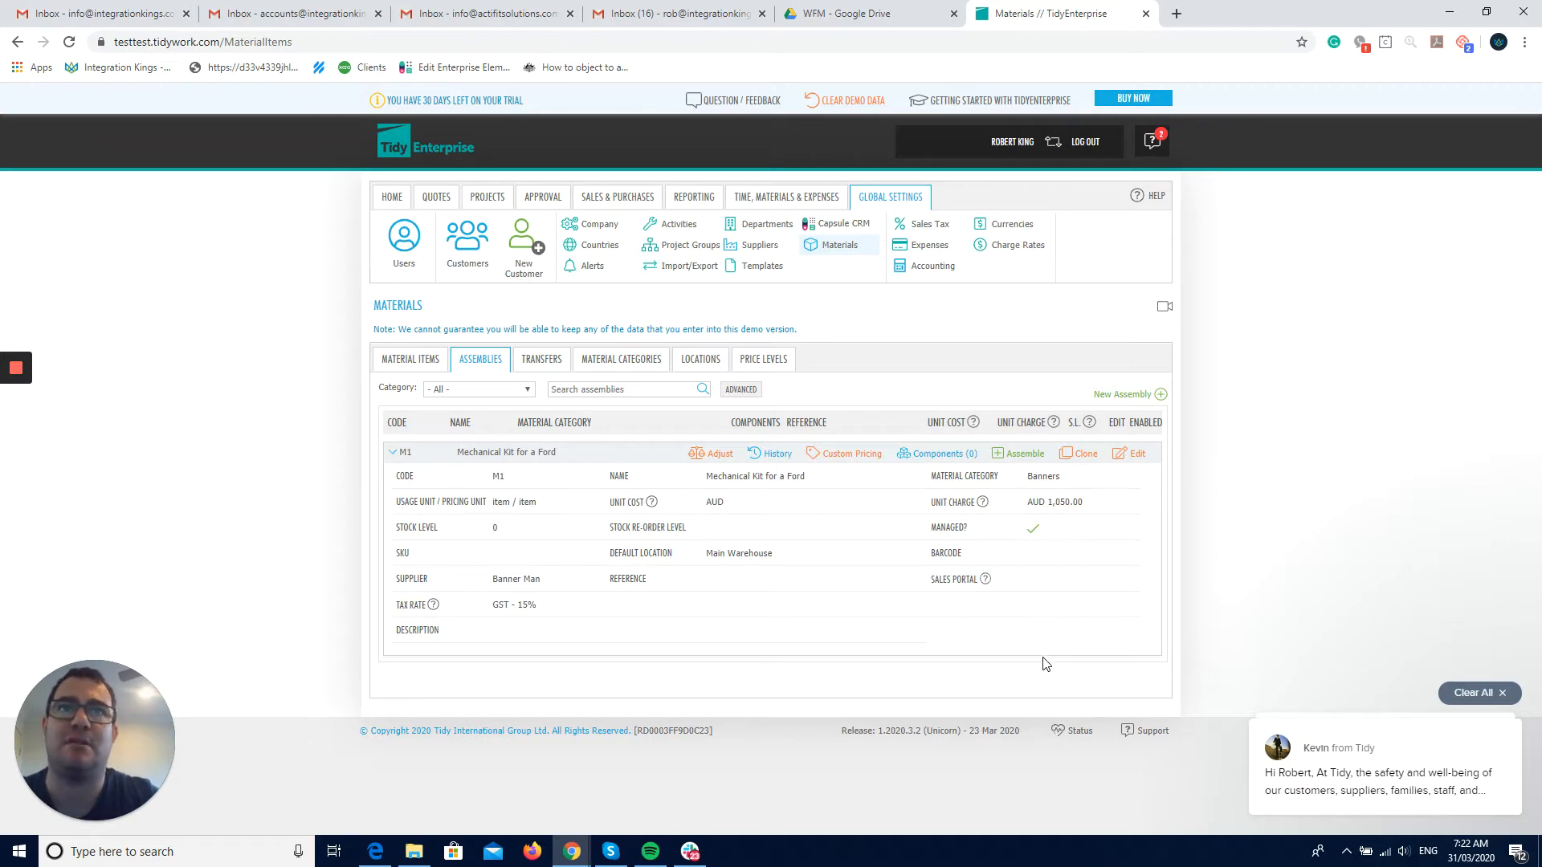
# Add Box 20 Litre Dye with quantity 1 as a component of the Mechanical Kit for a Ford assembly.
pyautogui.click(950, 459)
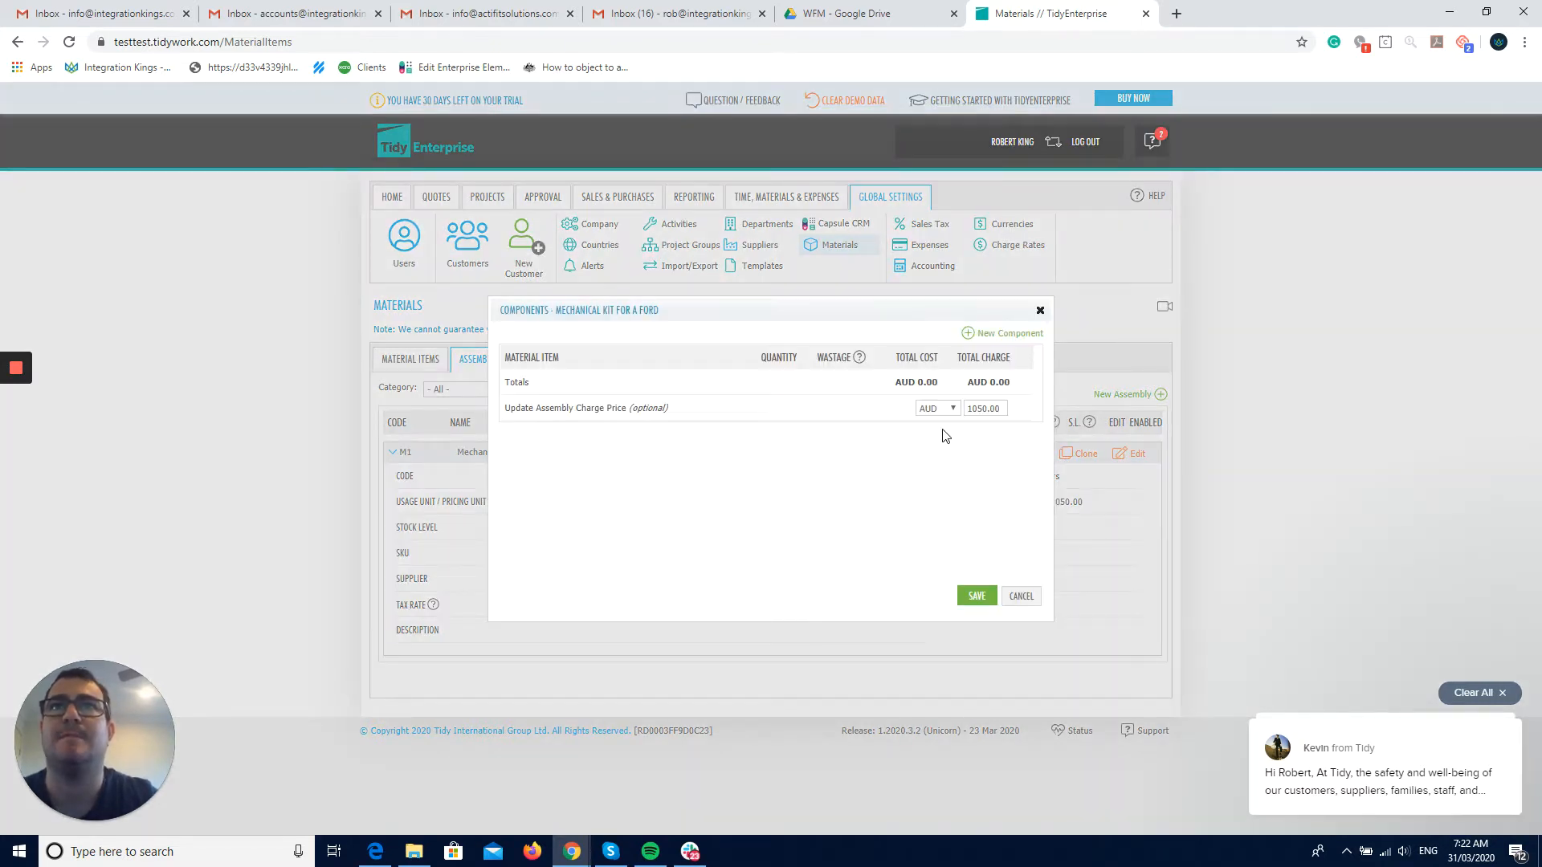
pyautogui.click(984, 335)
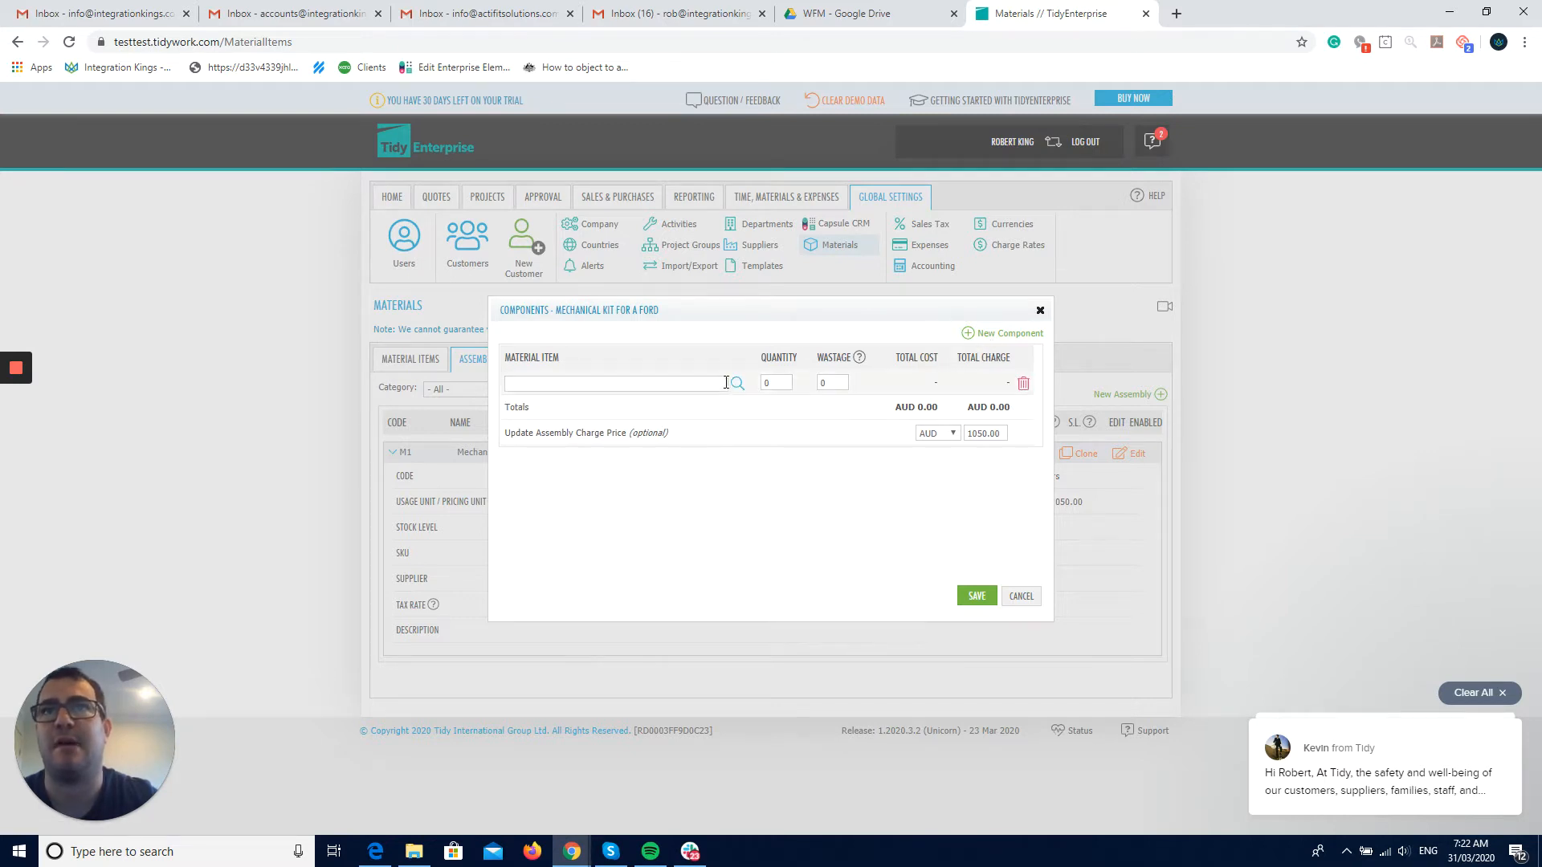
pyautogui.click(737, 383)
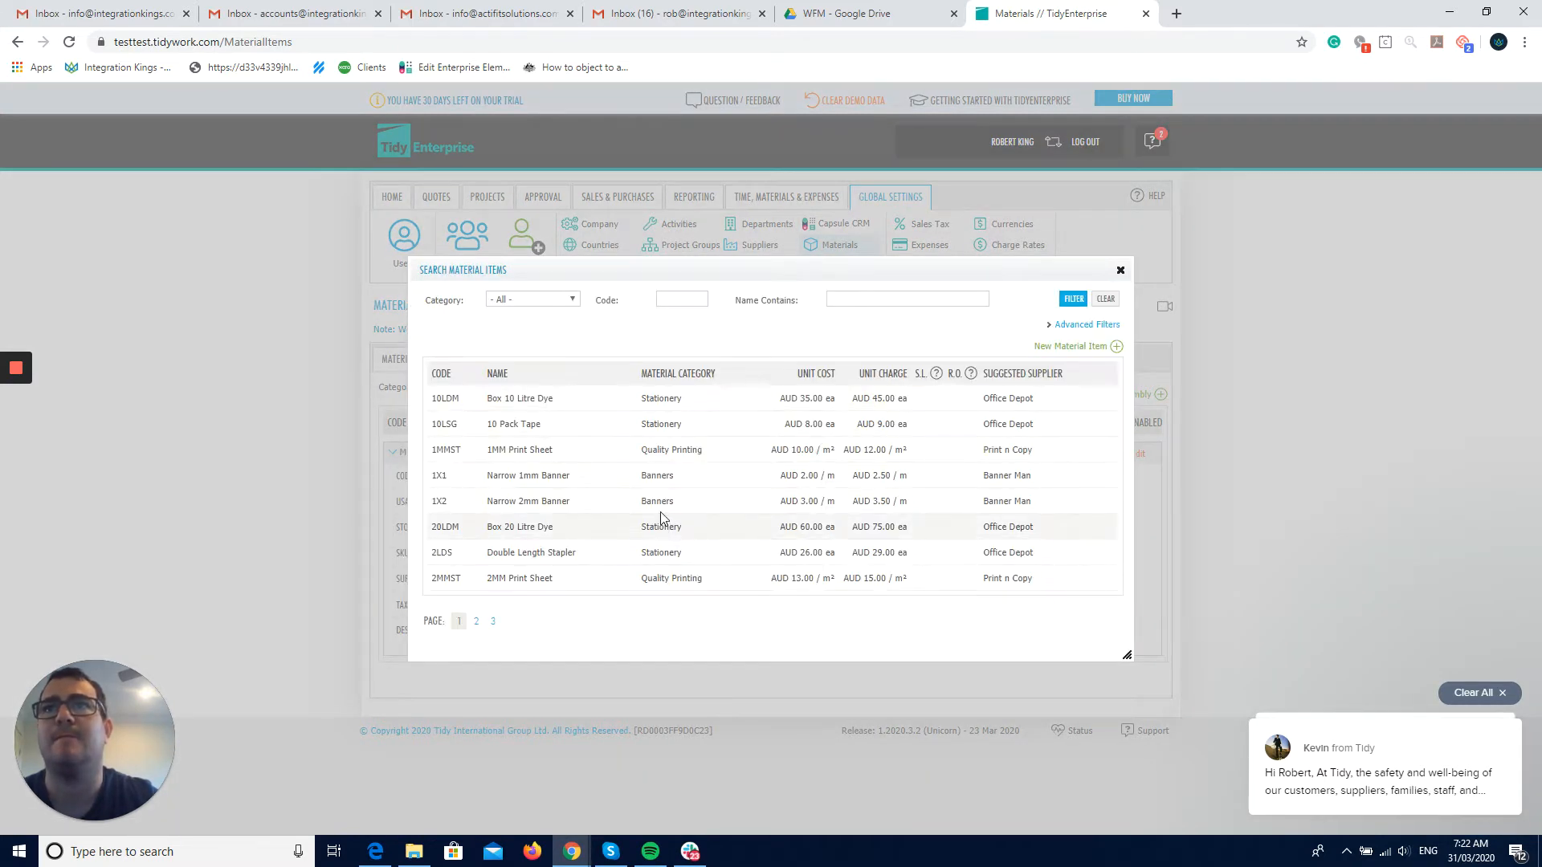
pyautogui.click(663, 527)
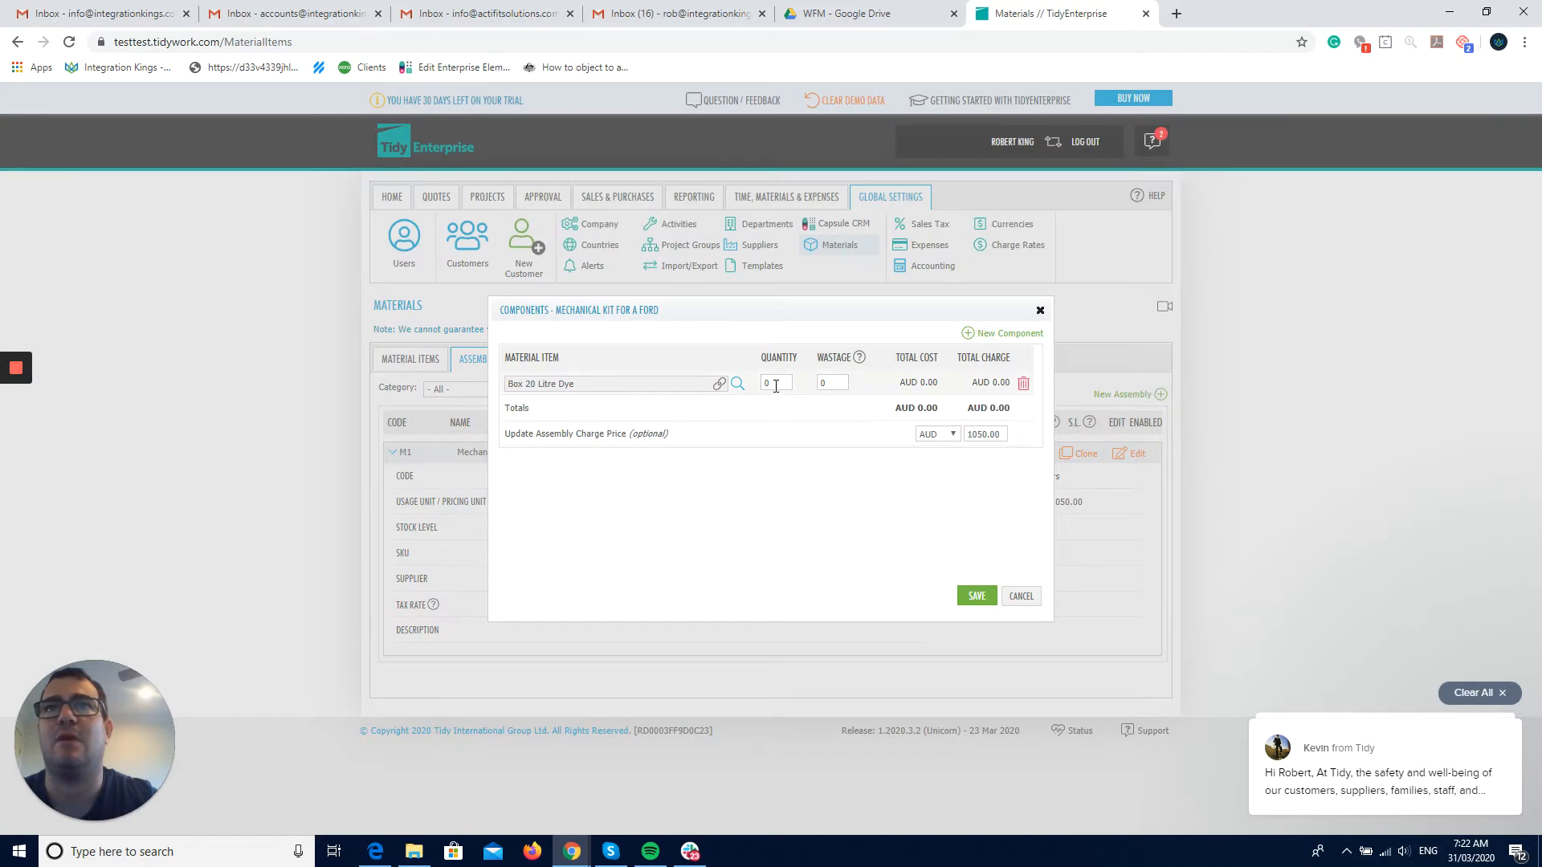
pyautogui.doubleClick(772, 383)
pyautogui.write('1')
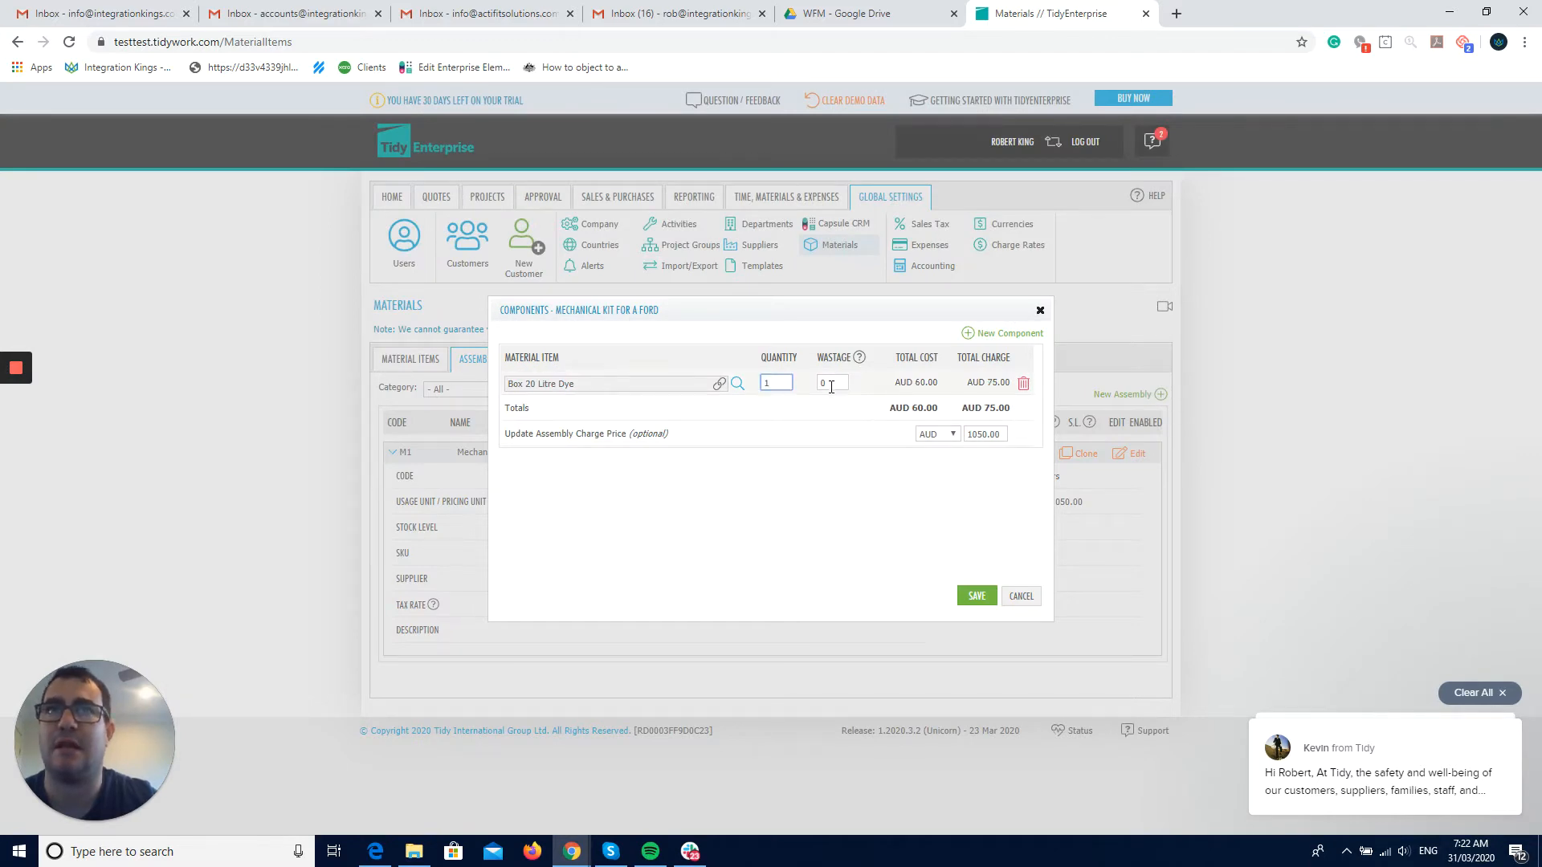
# Add Narrow 1mm Banner with quantity 1 as a second component and save the assembly's component list.
pyautogui.click(985, 338)
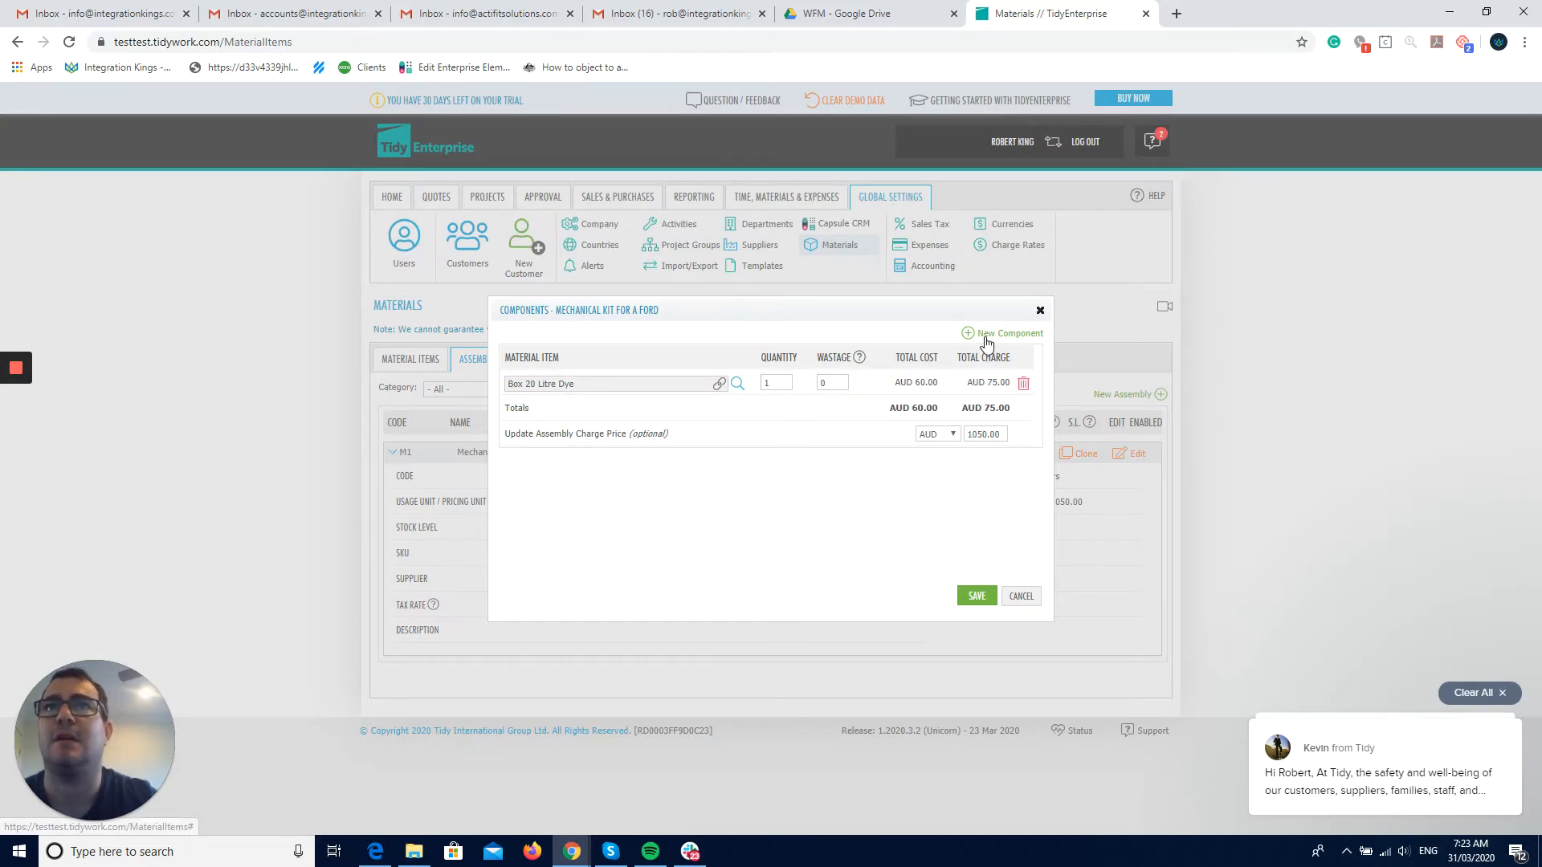
pyautogui.click(738, 410)
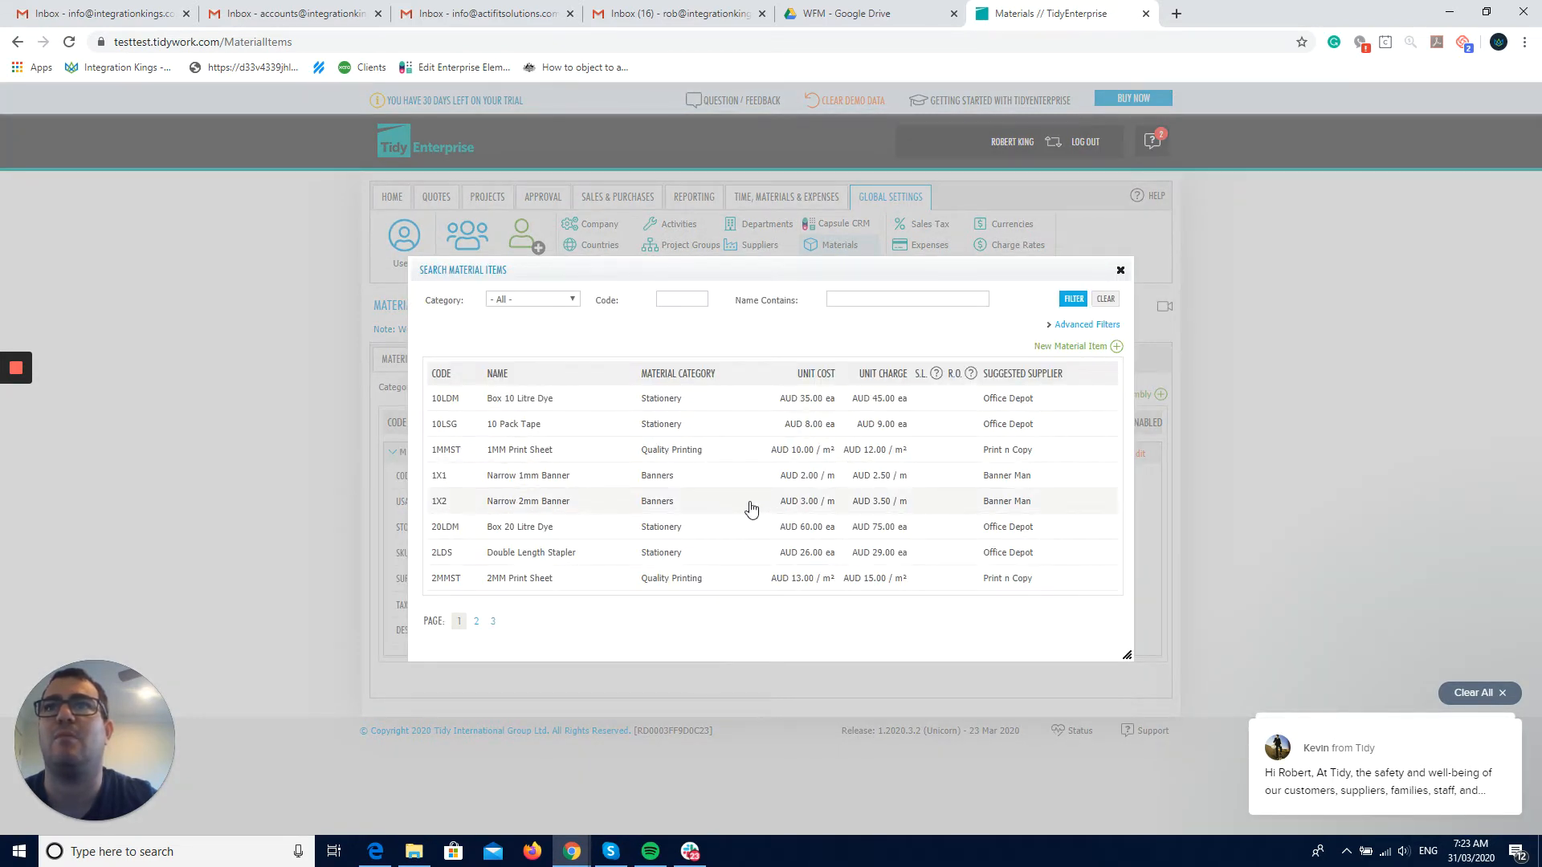
pyautogui.click(750, 479)
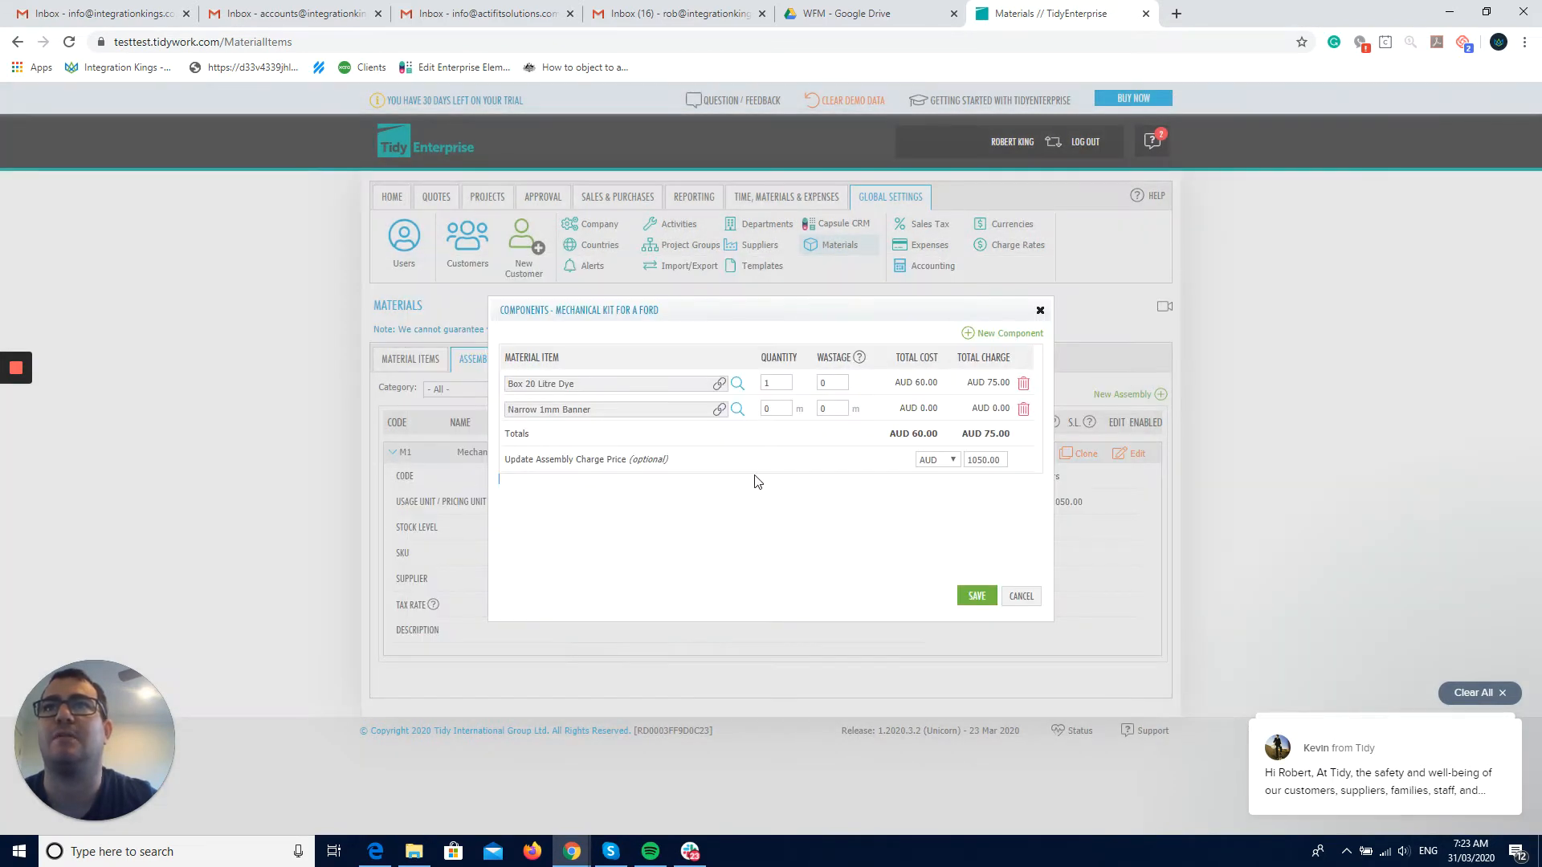
pyautogui.click(781, 415)
pyautogui.write('1')
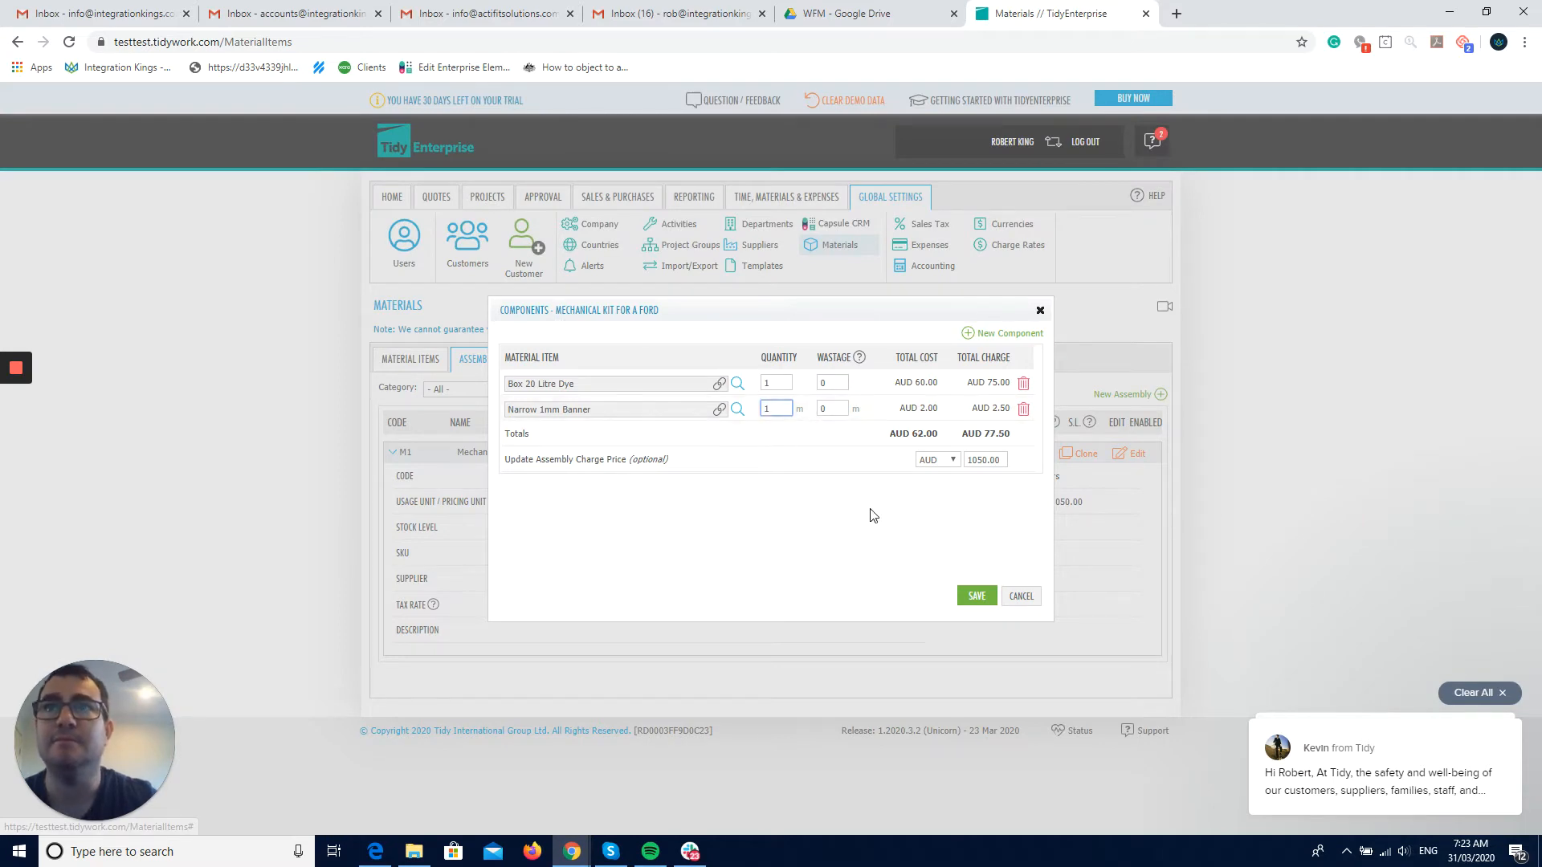
pyautogui.click(874, 515)
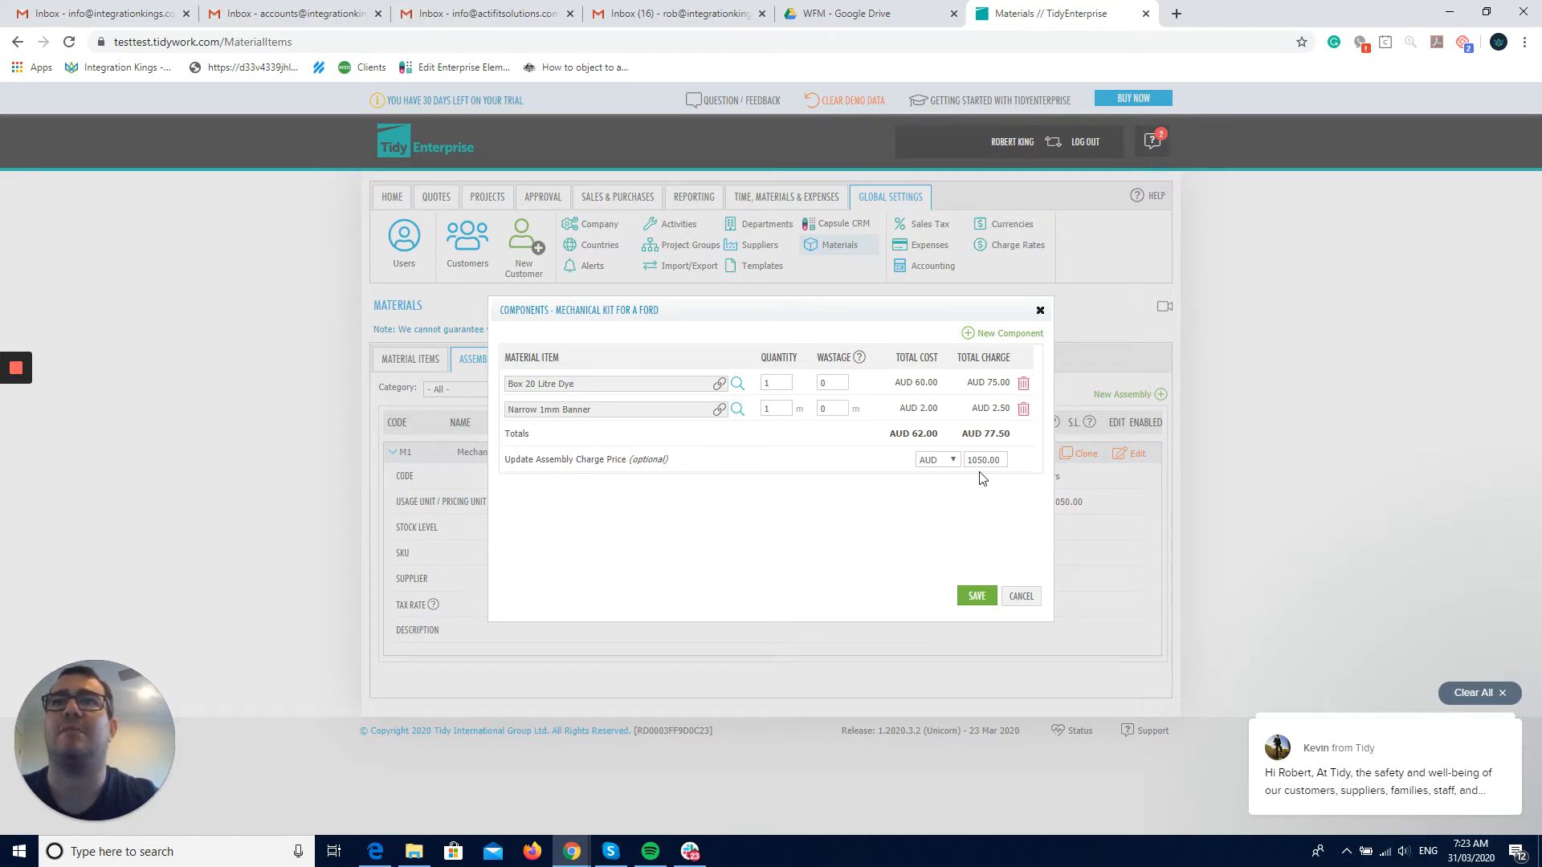
pyautogui.click(986, 599)
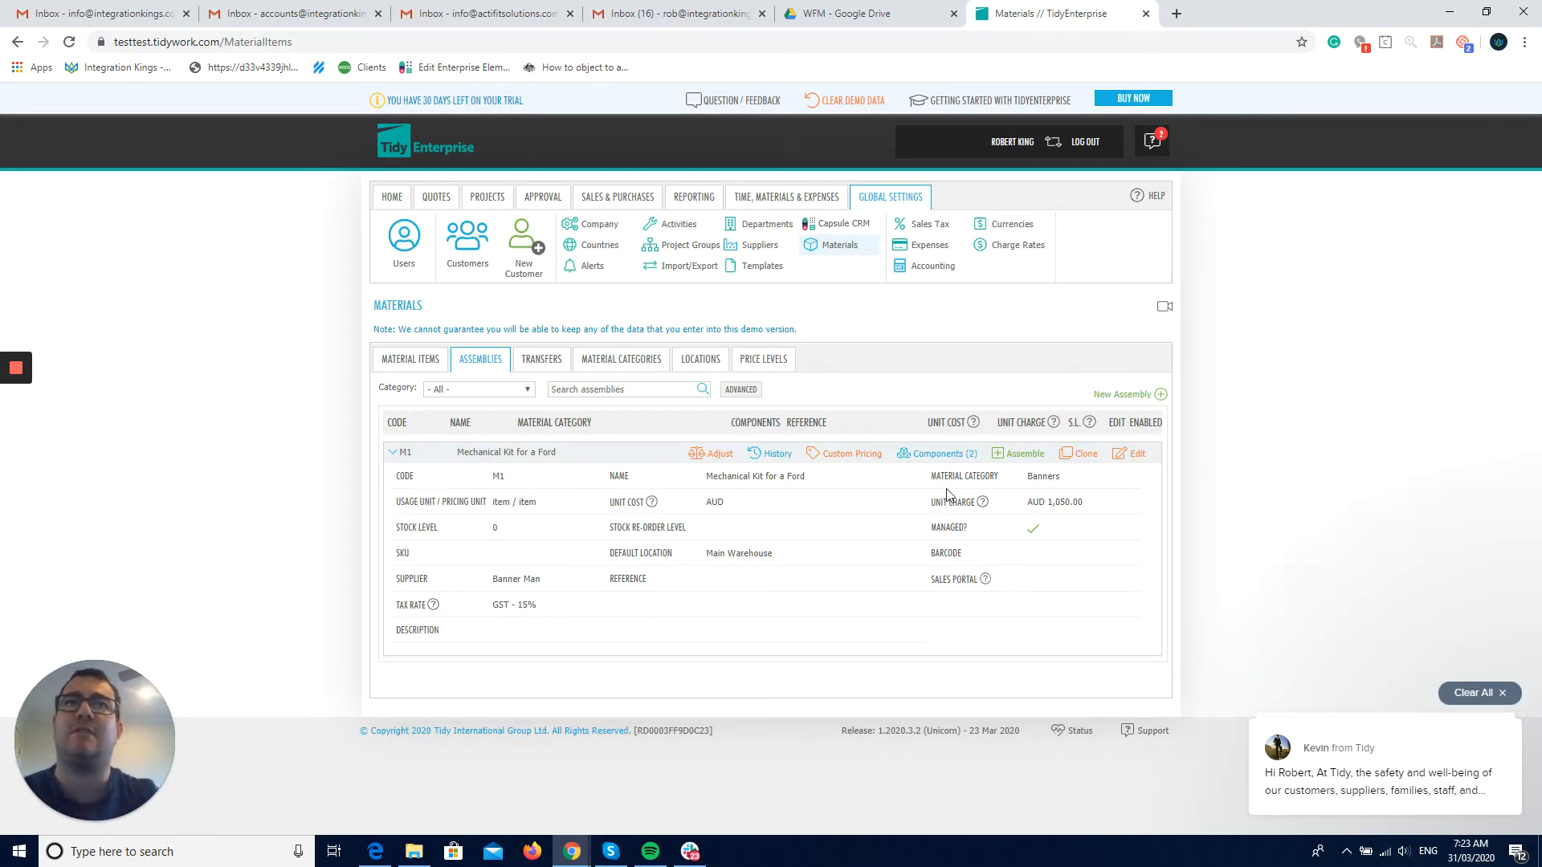
# Review the assembly's saved components and its stock adjustment form without changing anything.
pyautogui.click(924, 454)
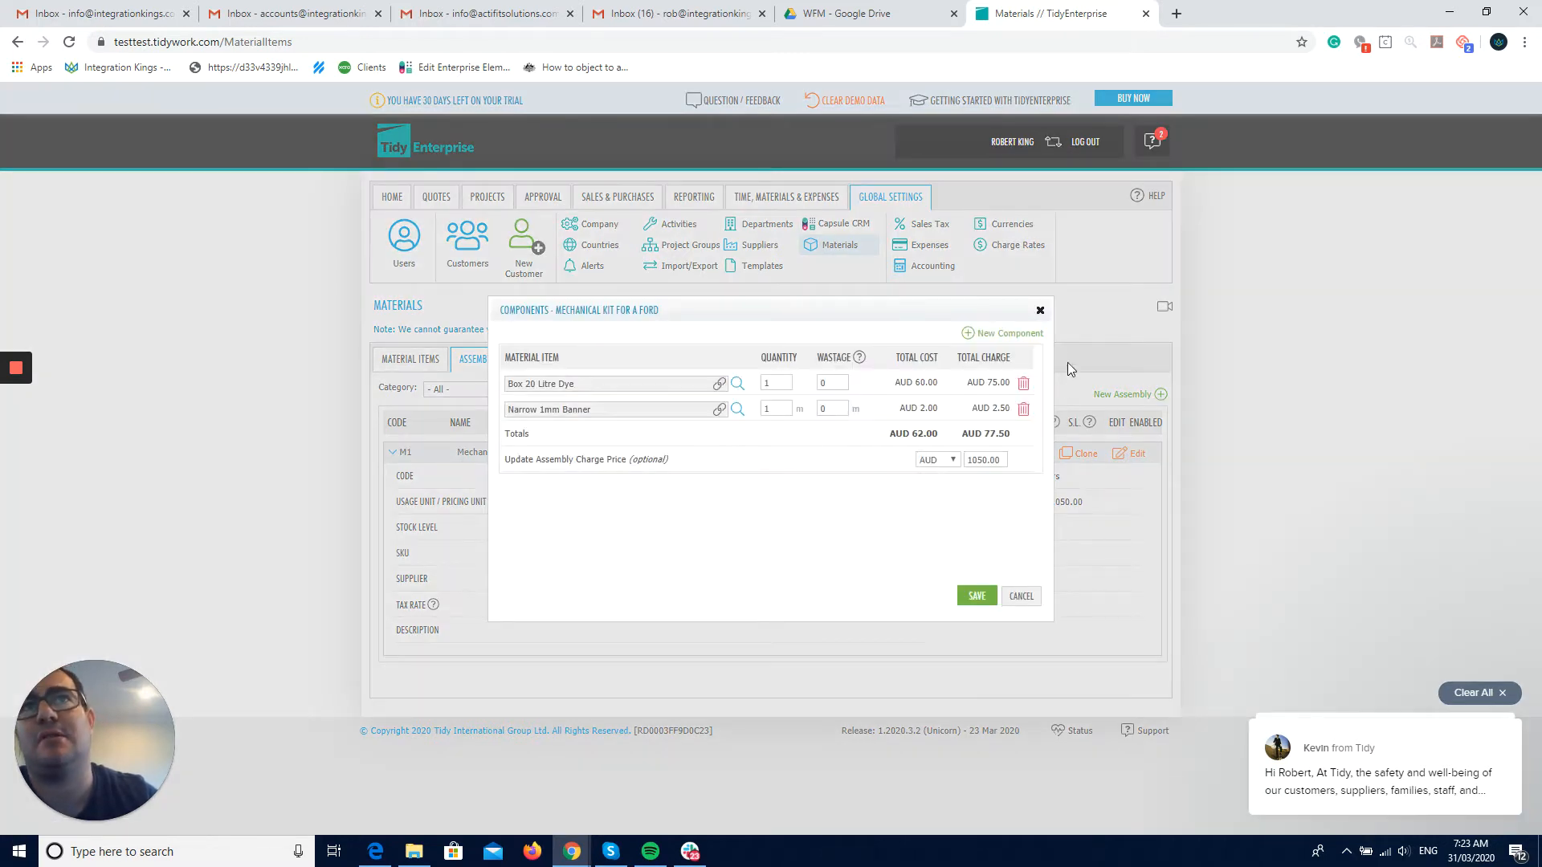
pyautogui.click(1045, 312)
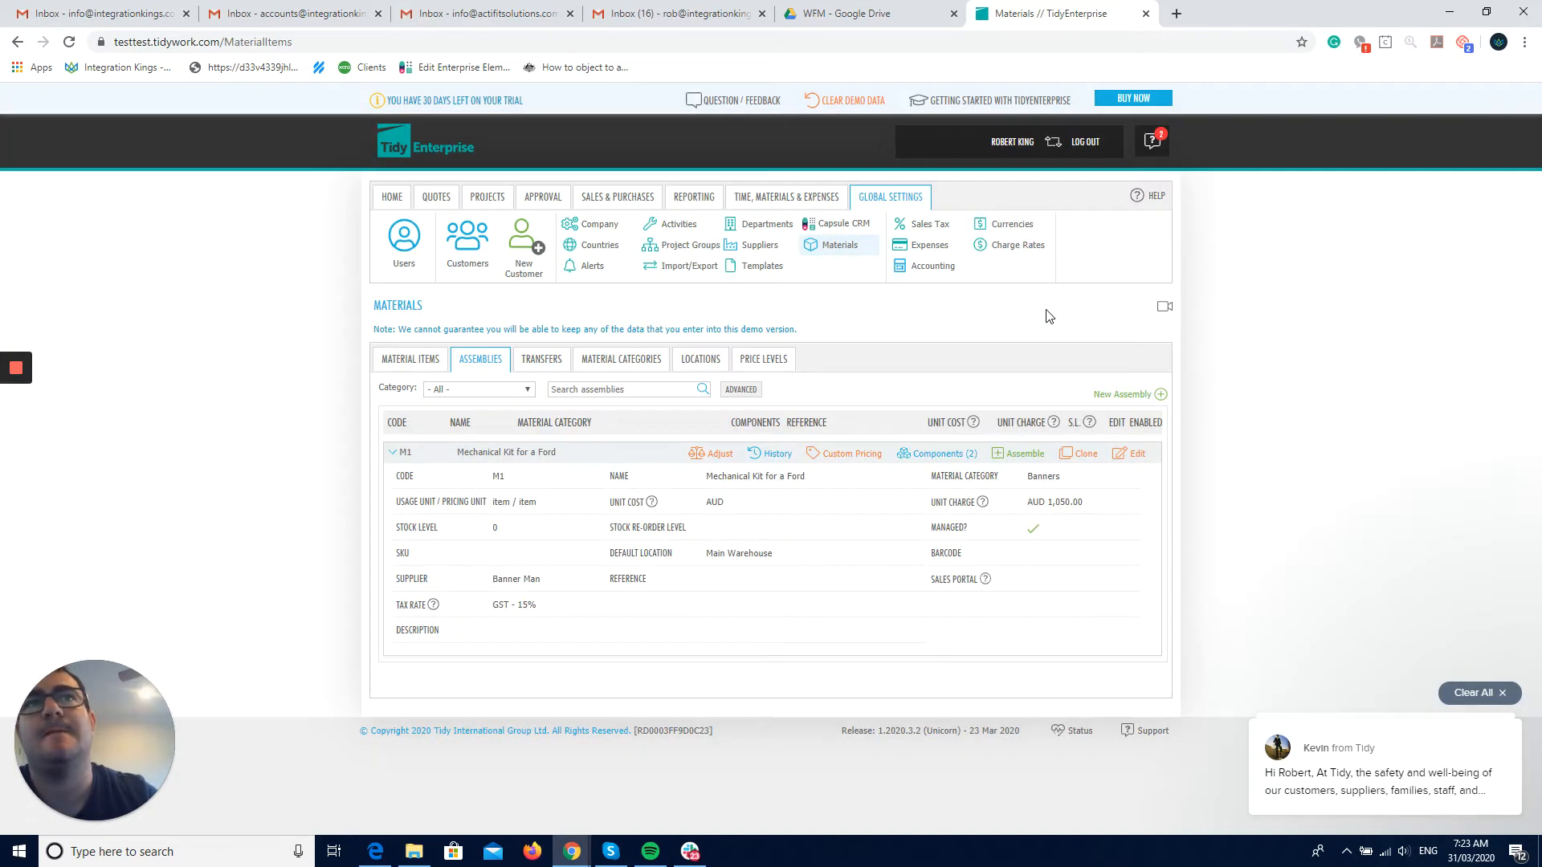
pyautogui.click(718, 454)
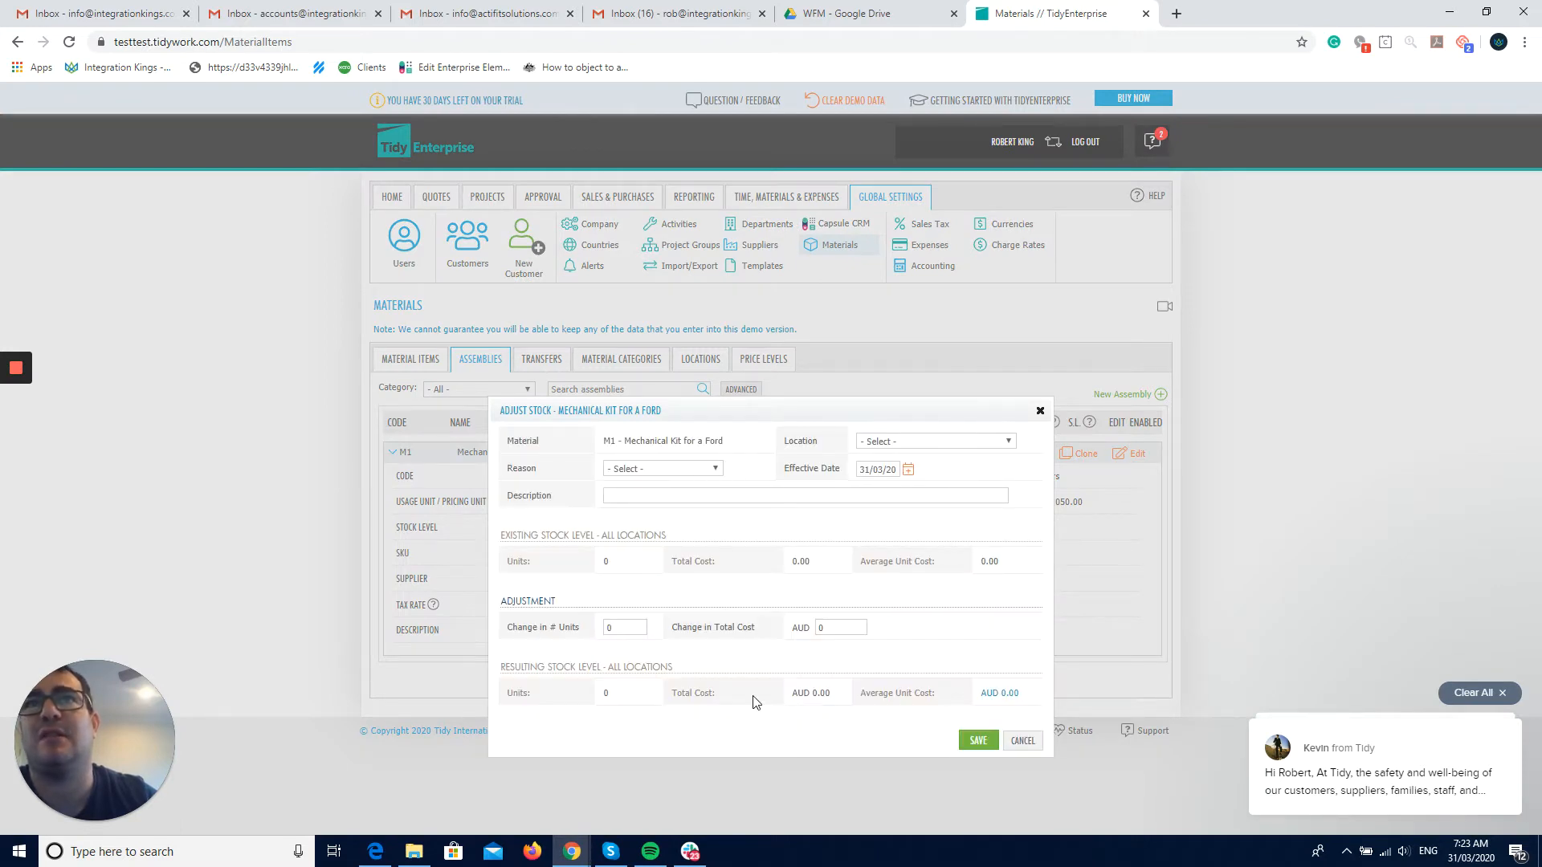
pyautogui.click(1040, 411)
# Expand the Mechanical Kit for a Ford details again and look at its custom pricing.
pyautogui.click(779, 464)
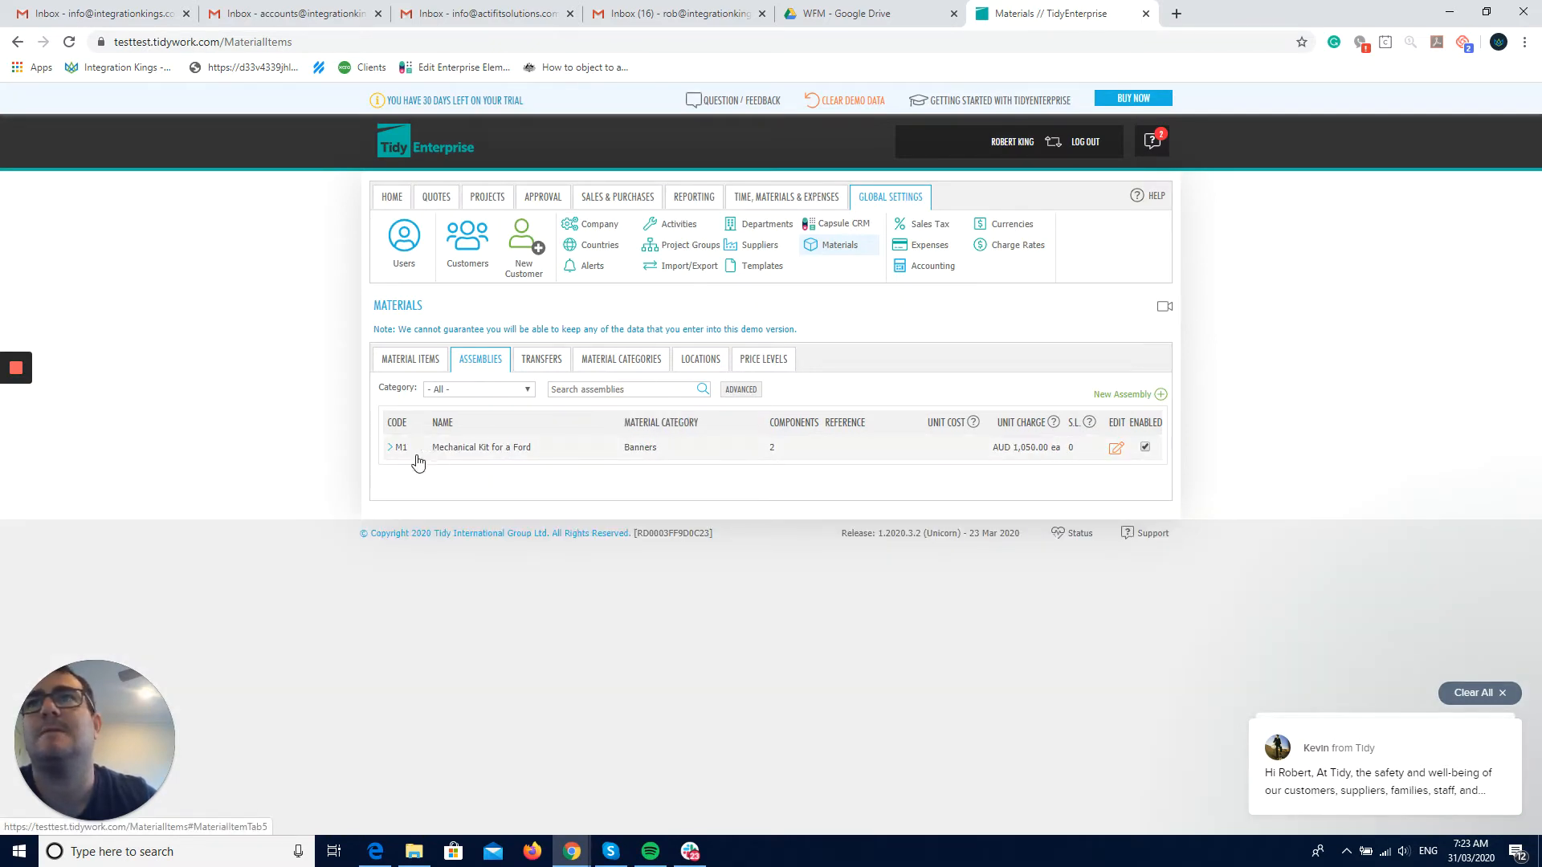
pyautogui.click(391, 448)
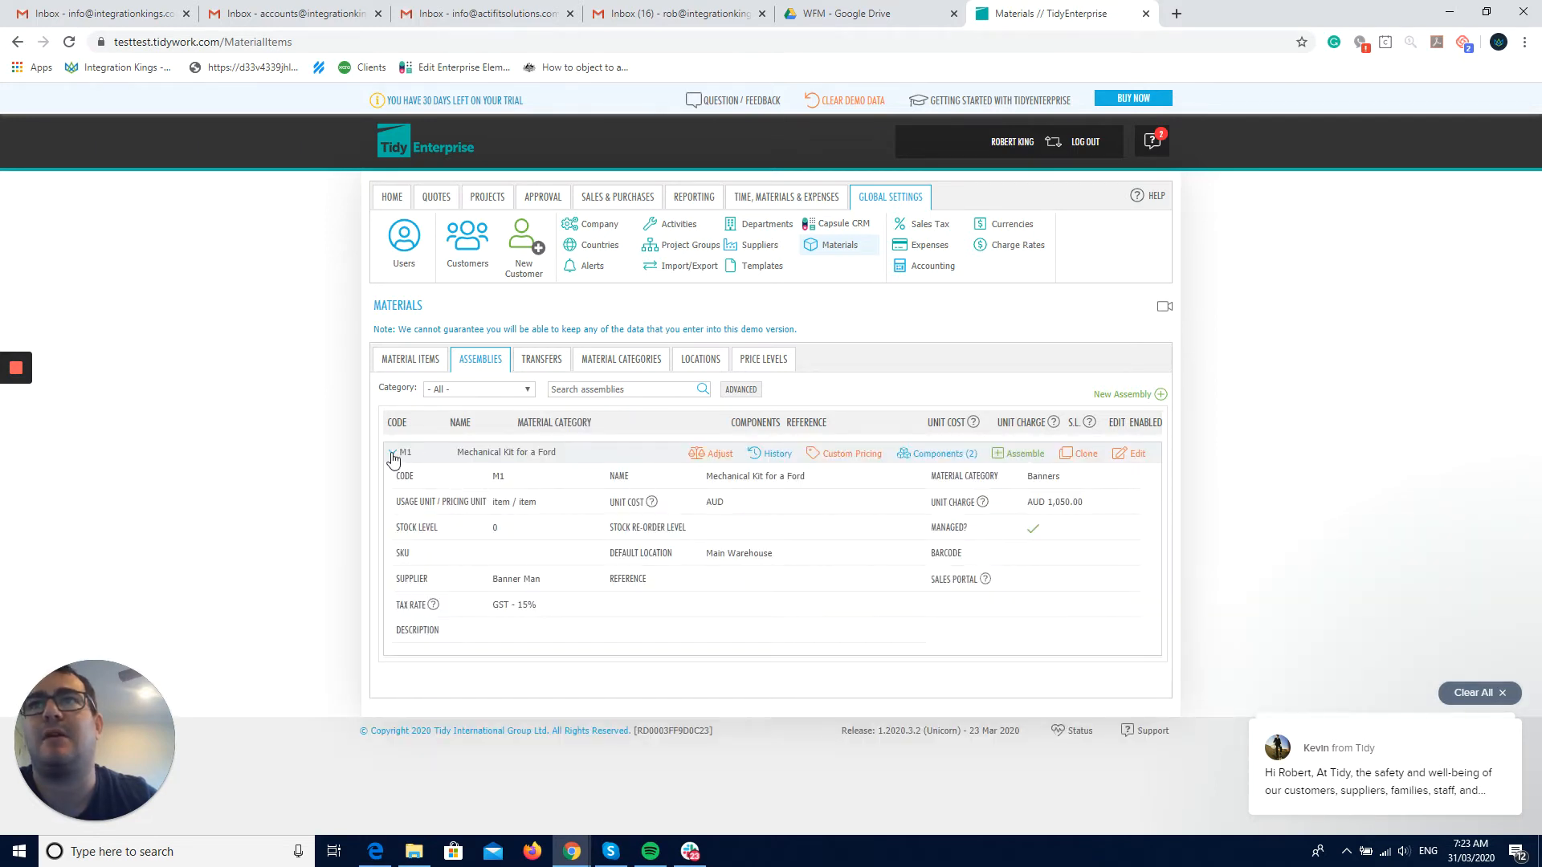
pyautogui.click(845, 453)
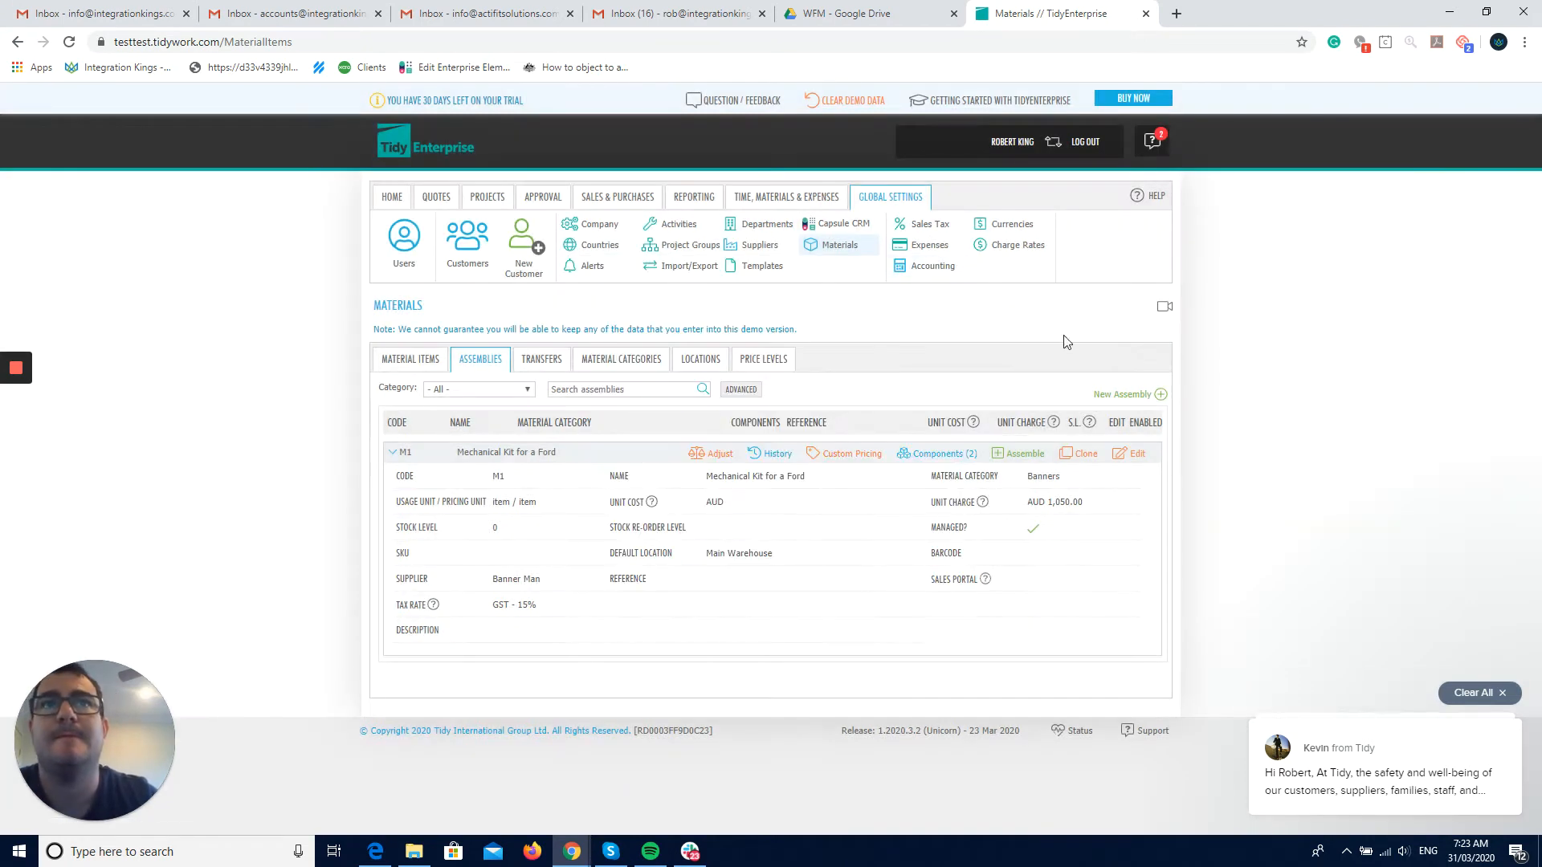
pyautogui.click(959, 270)
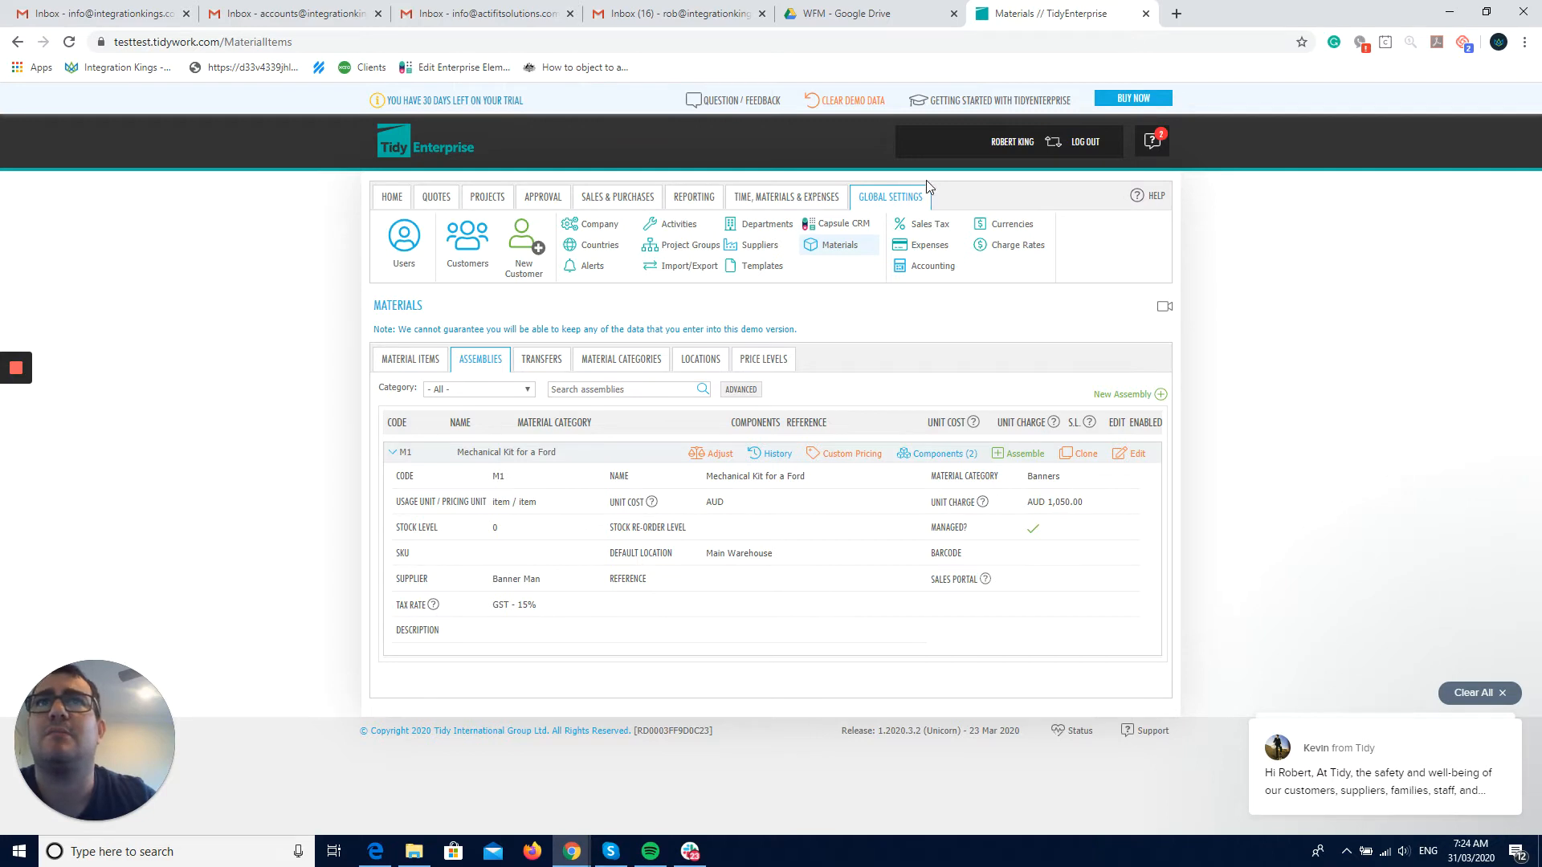
# Try to assemble 1 Mechanical Kit for a Ford at the Main Warehouse location.
pyautogui.click(825, 249)
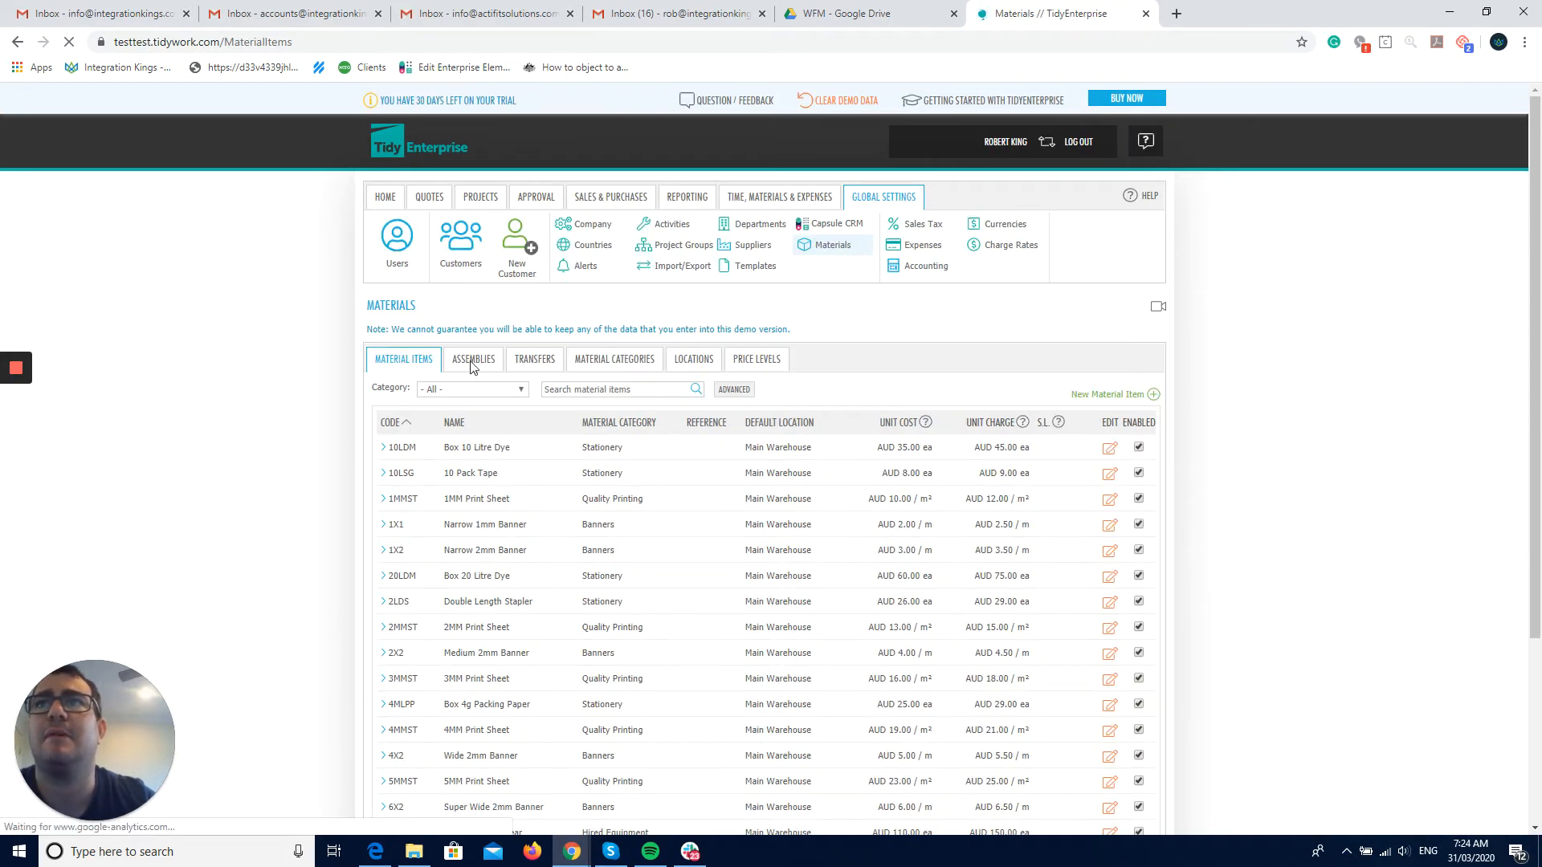
pyautogui.click(471, 363)
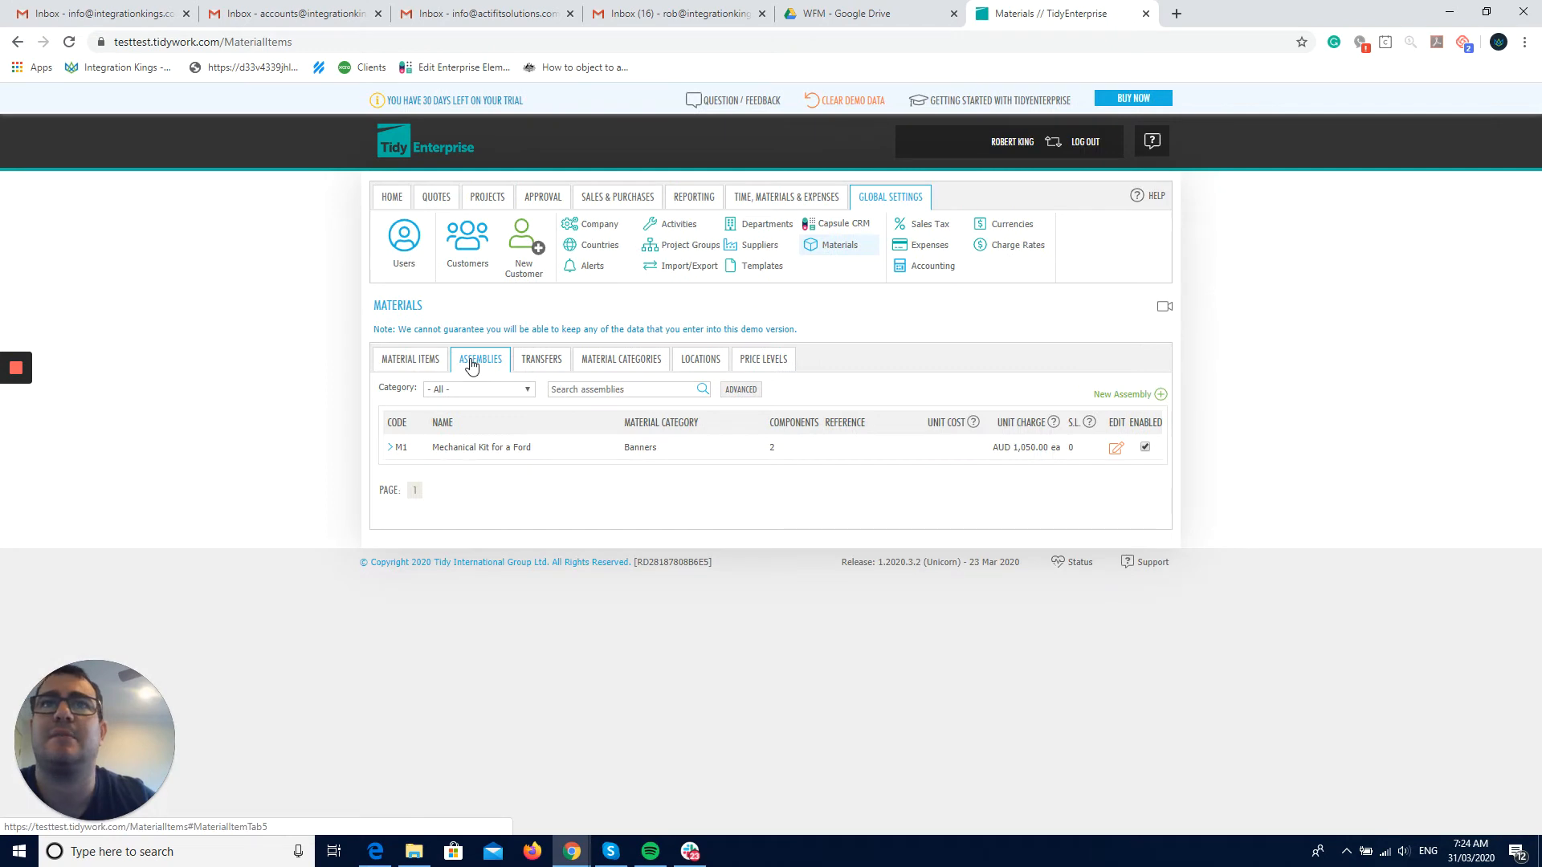
pyautogui.click(826, 450)
pyautogui.click(1018, 452)
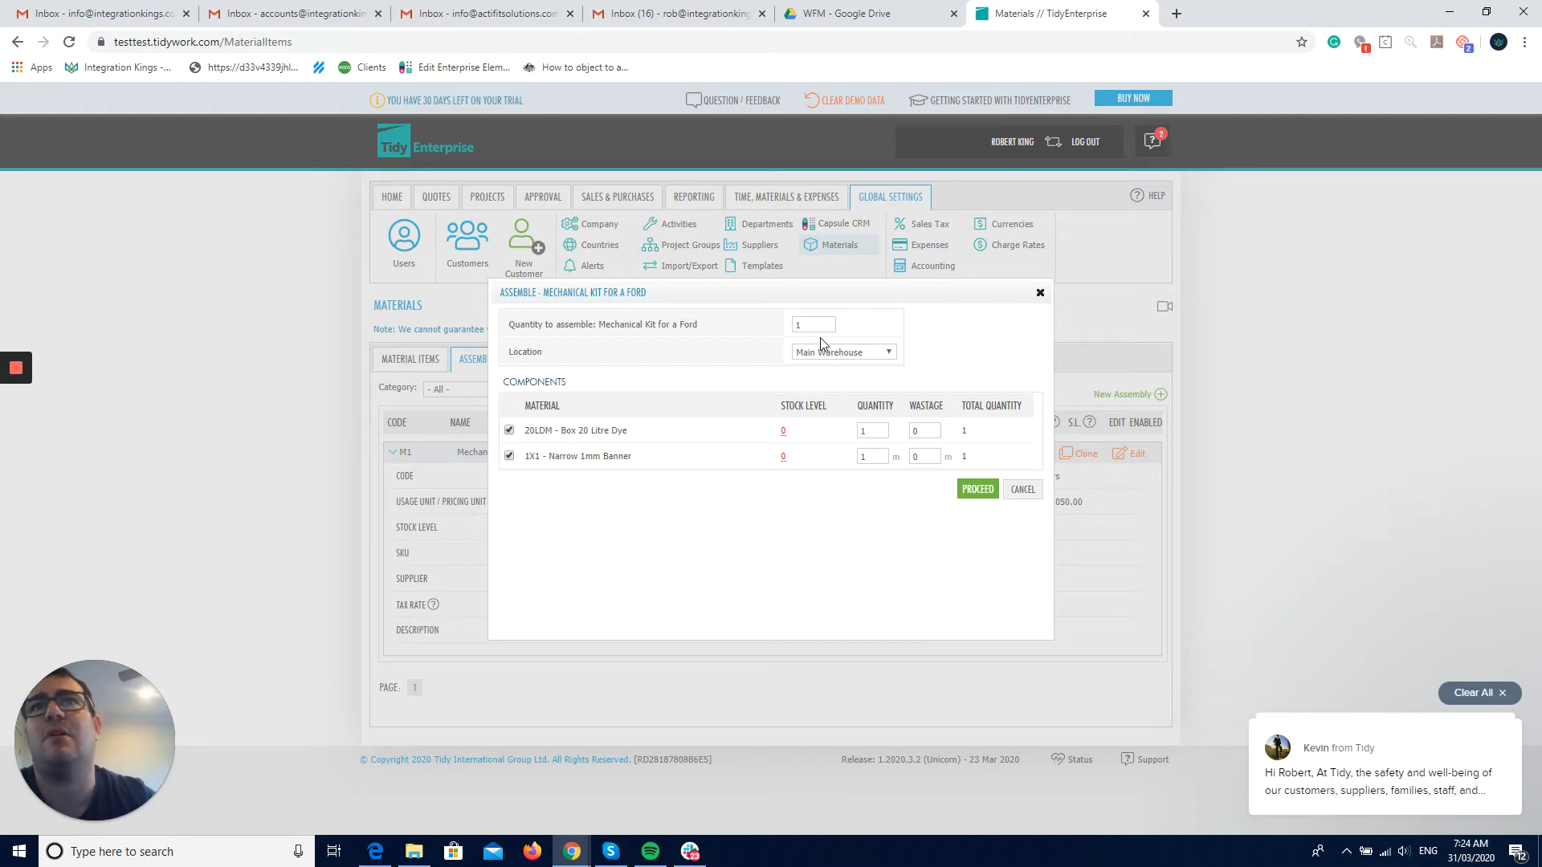
pyautogui.moveTo(793, 324); pyautogui.dragTo(783, 323)
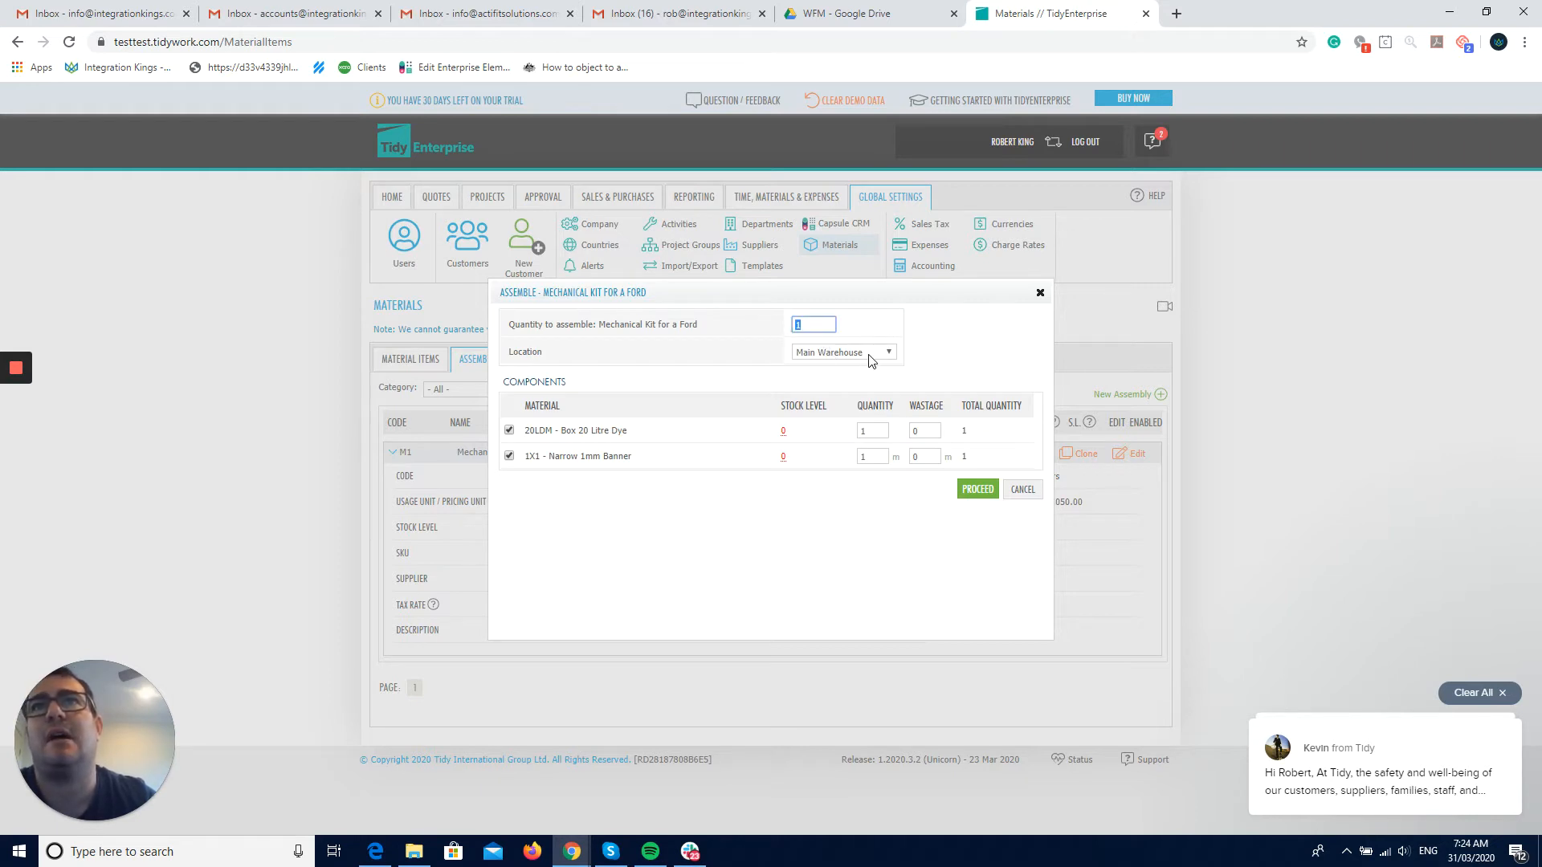
pyautogui.click(872, 361)
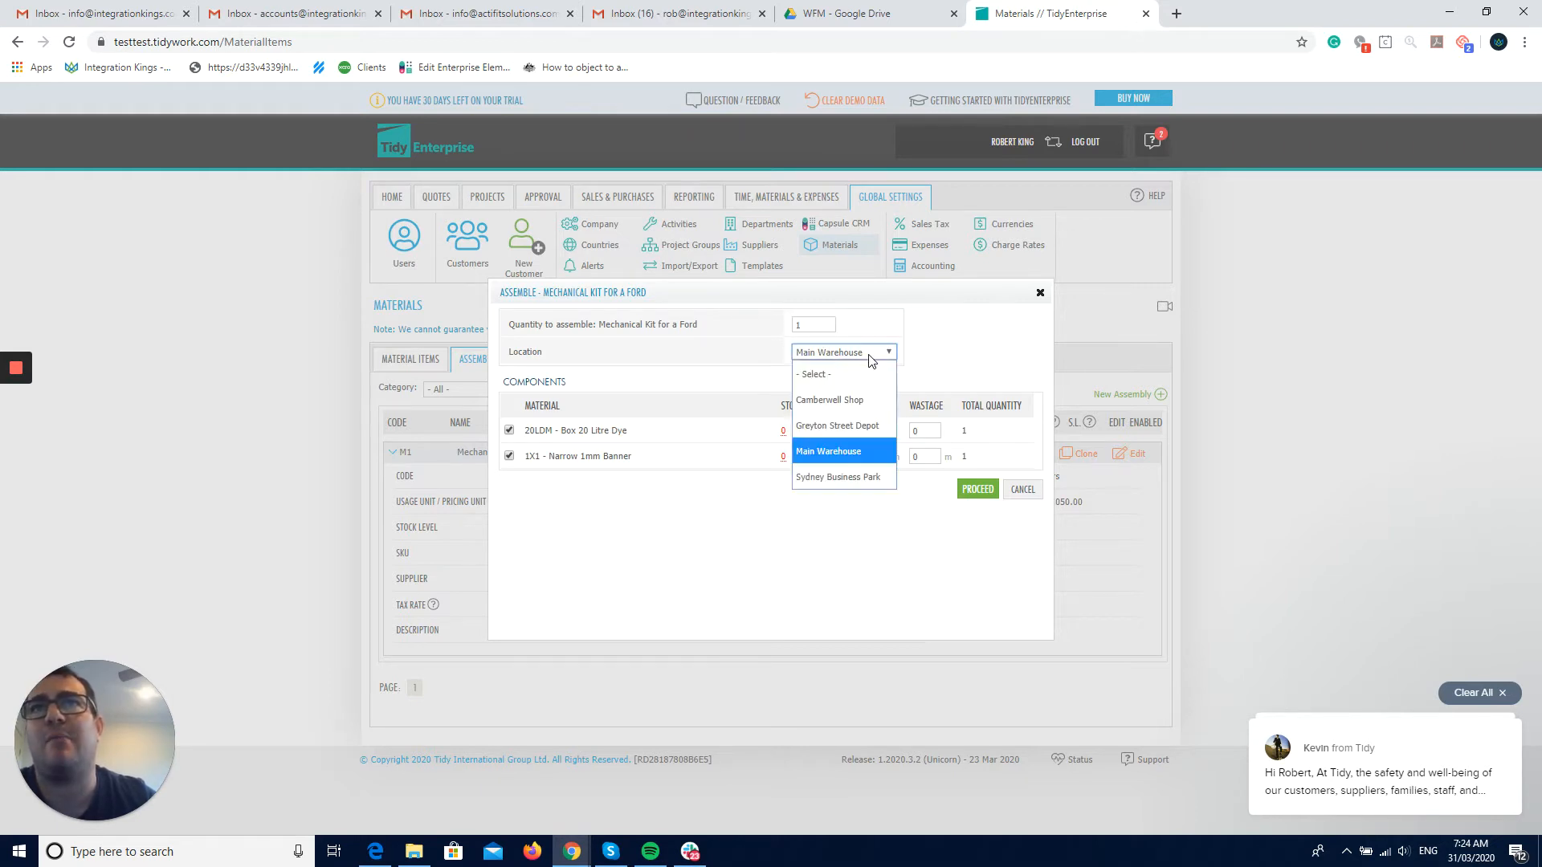
pyautogui.click(851, 452)
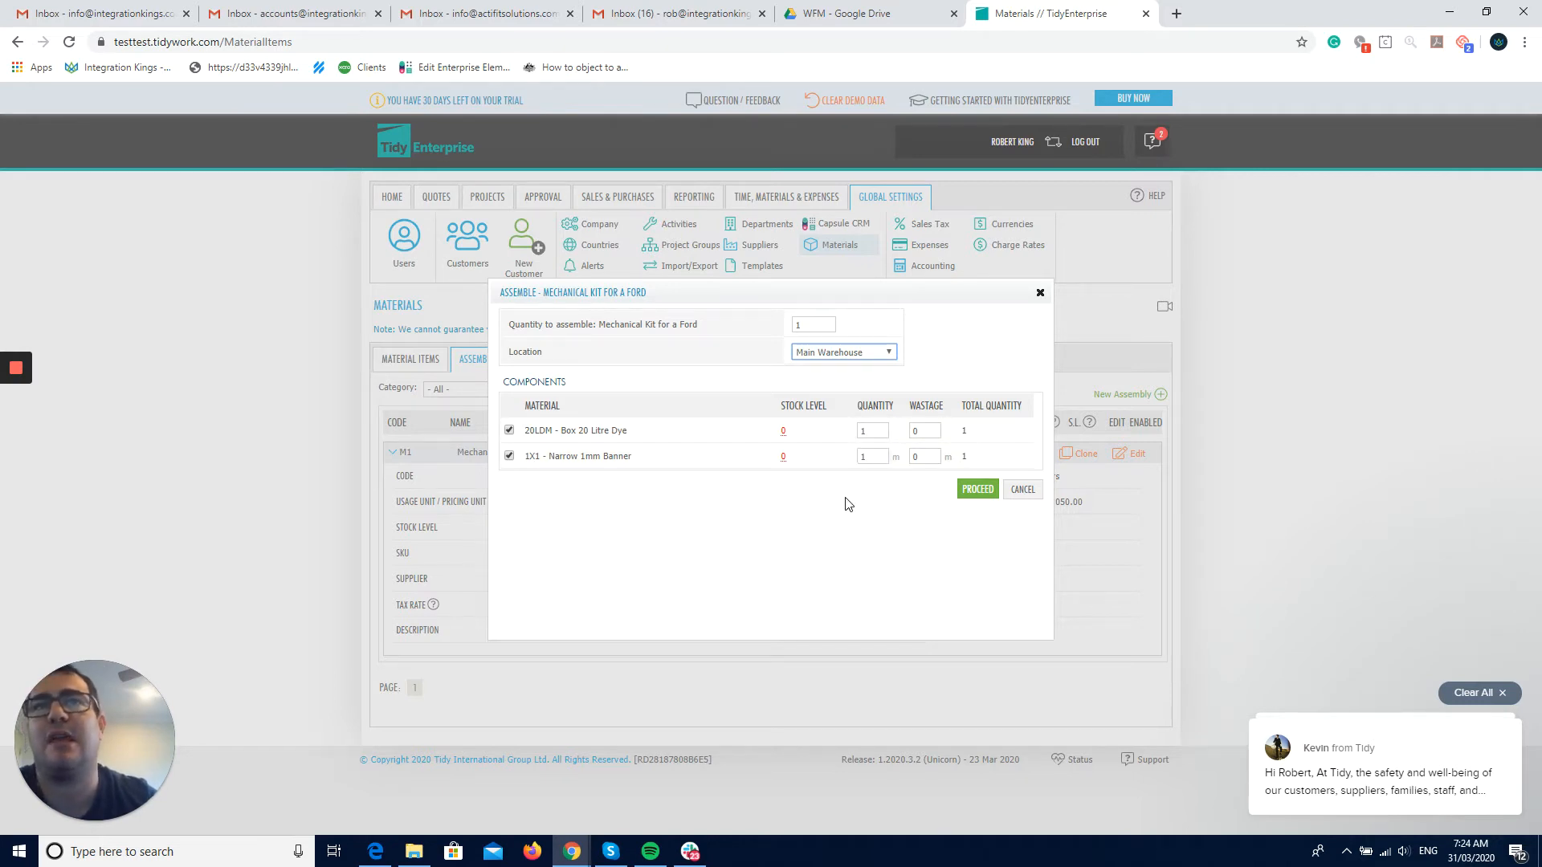
pyautogui.click(978, 490)
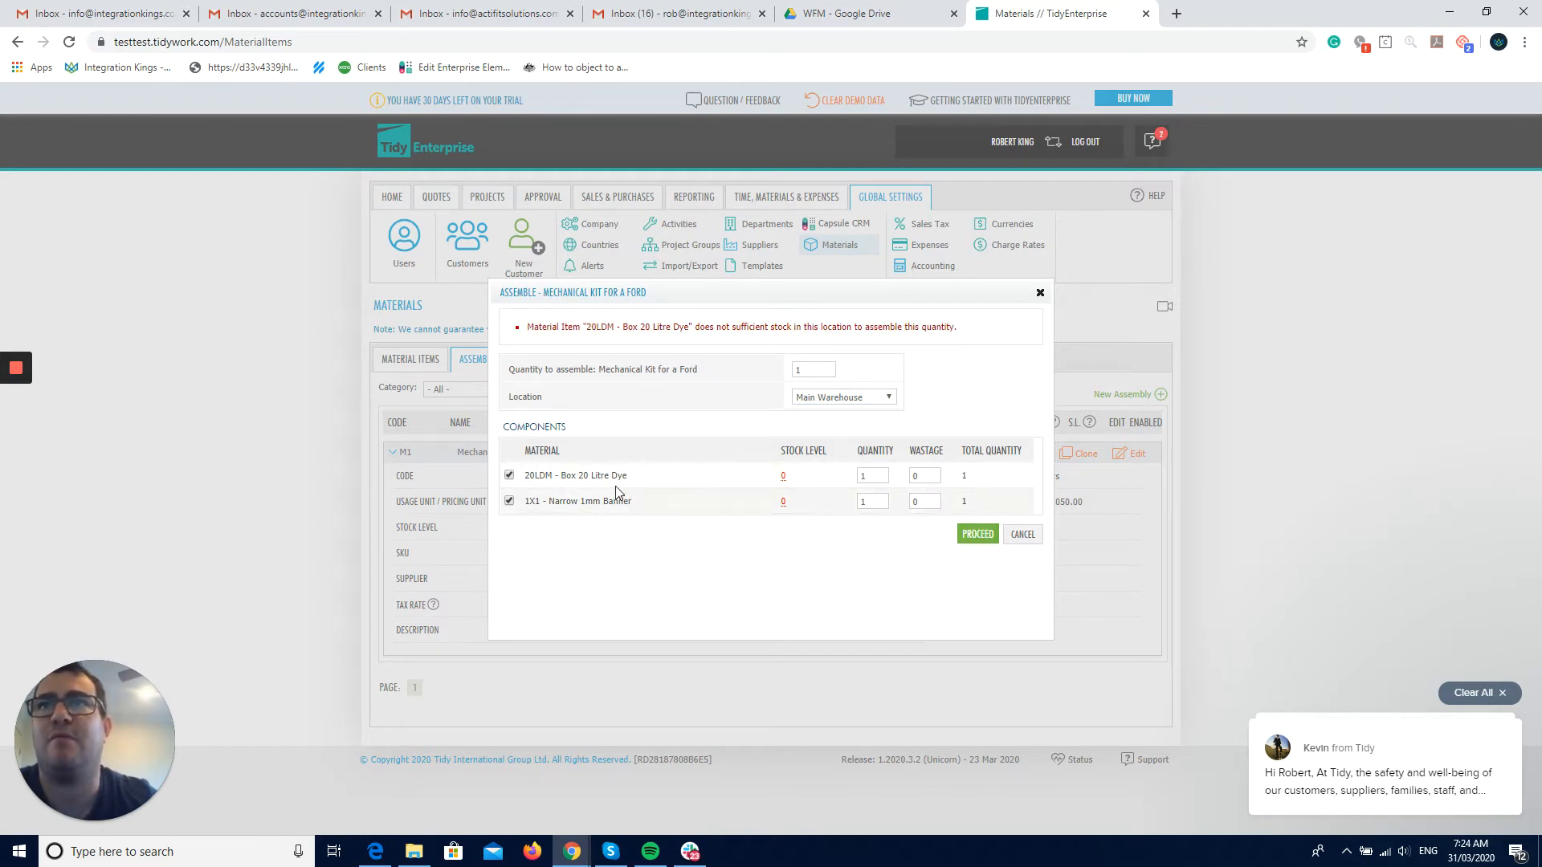
# Copy the code 20LDM from the assemble form, cancel the form, and search the material items for that code.
pyautogui.moveTo(523, 479); pyautogui.dragTo(558, 481)
pyautogui.hotkey('ctrl', 'c')
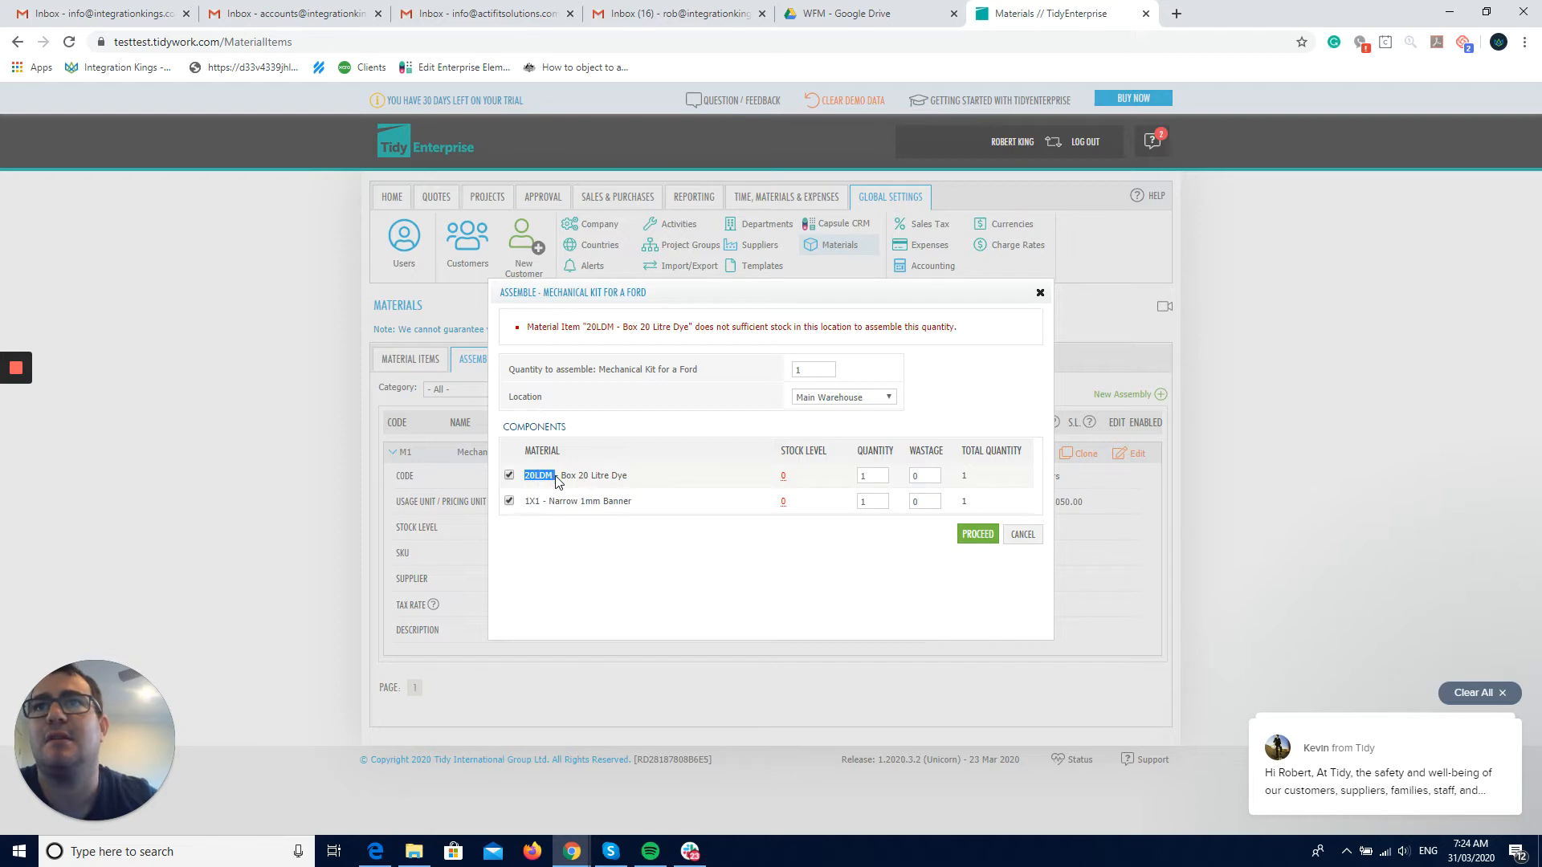
pyautogui.click(1022, 534)
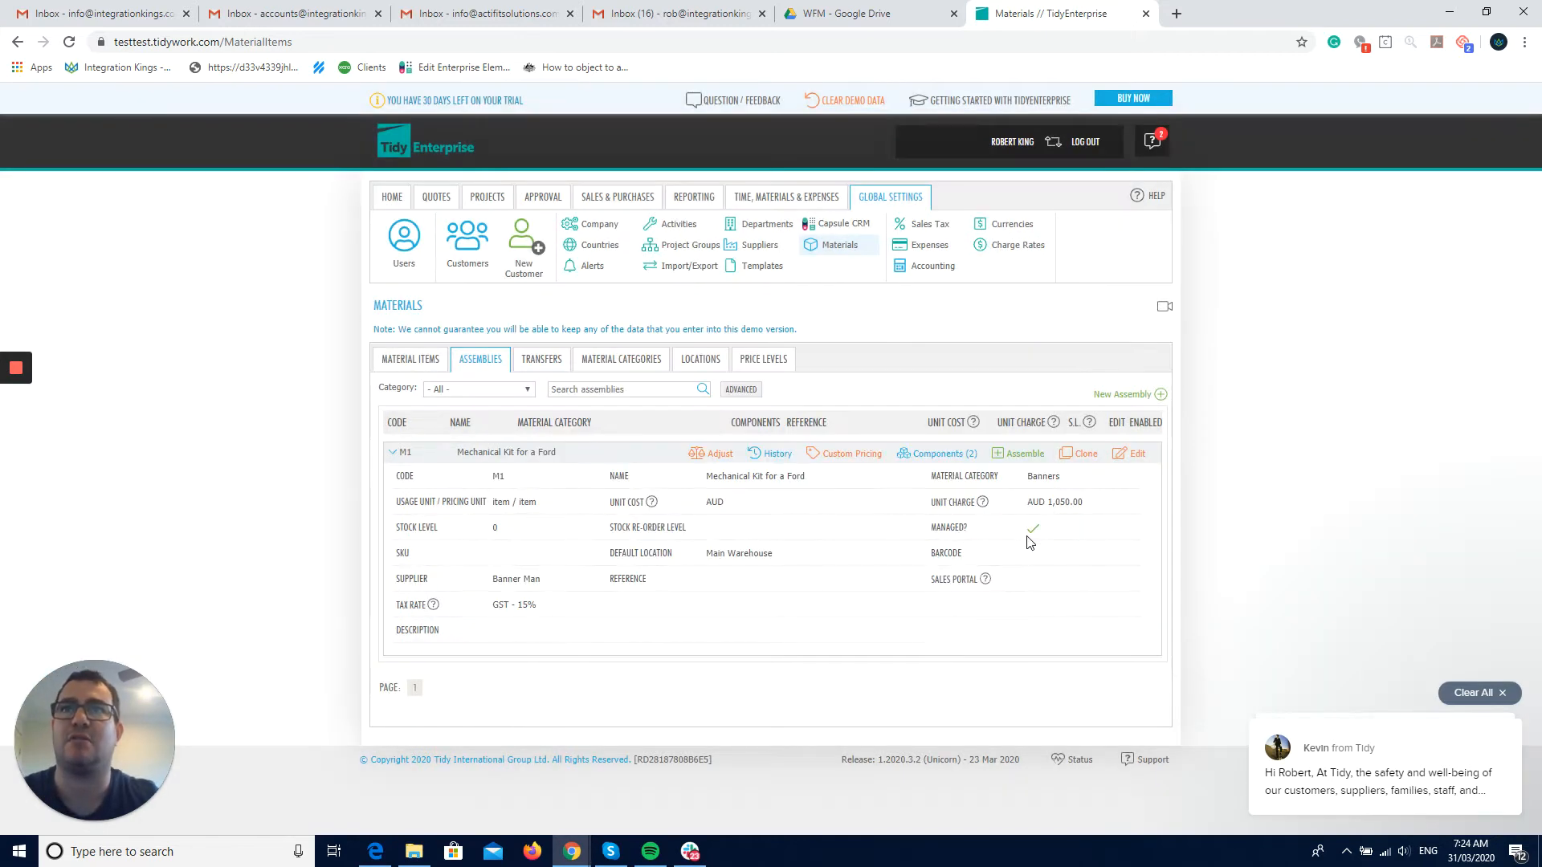
pyautogui.click(414, 355)
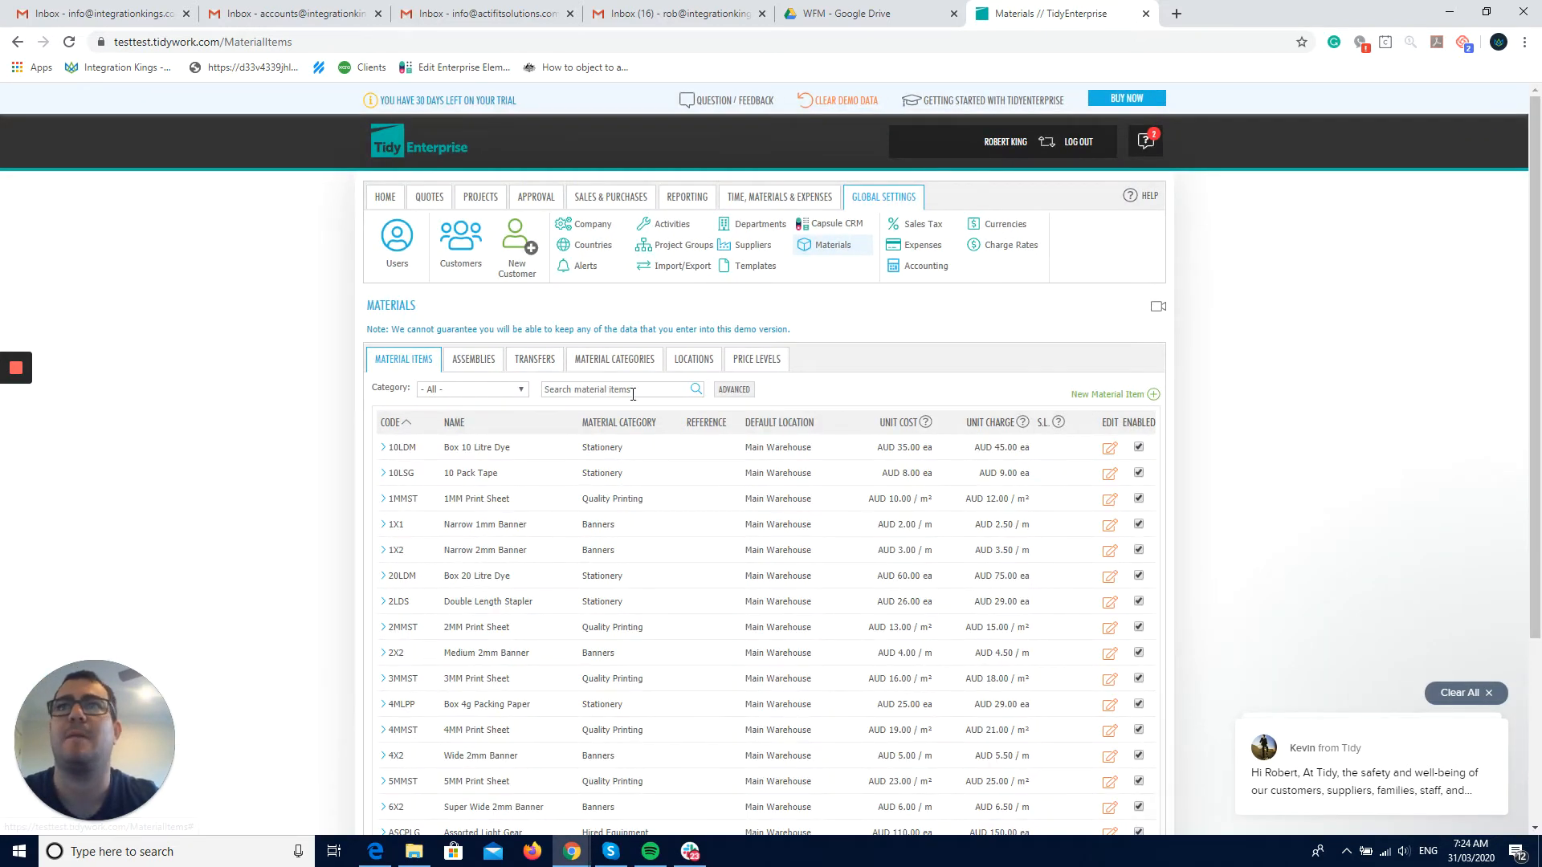
pyautogui.click(600, 392)
pyautogui.hotkey('ctrl', 'v')
pyautogui.press('Return')
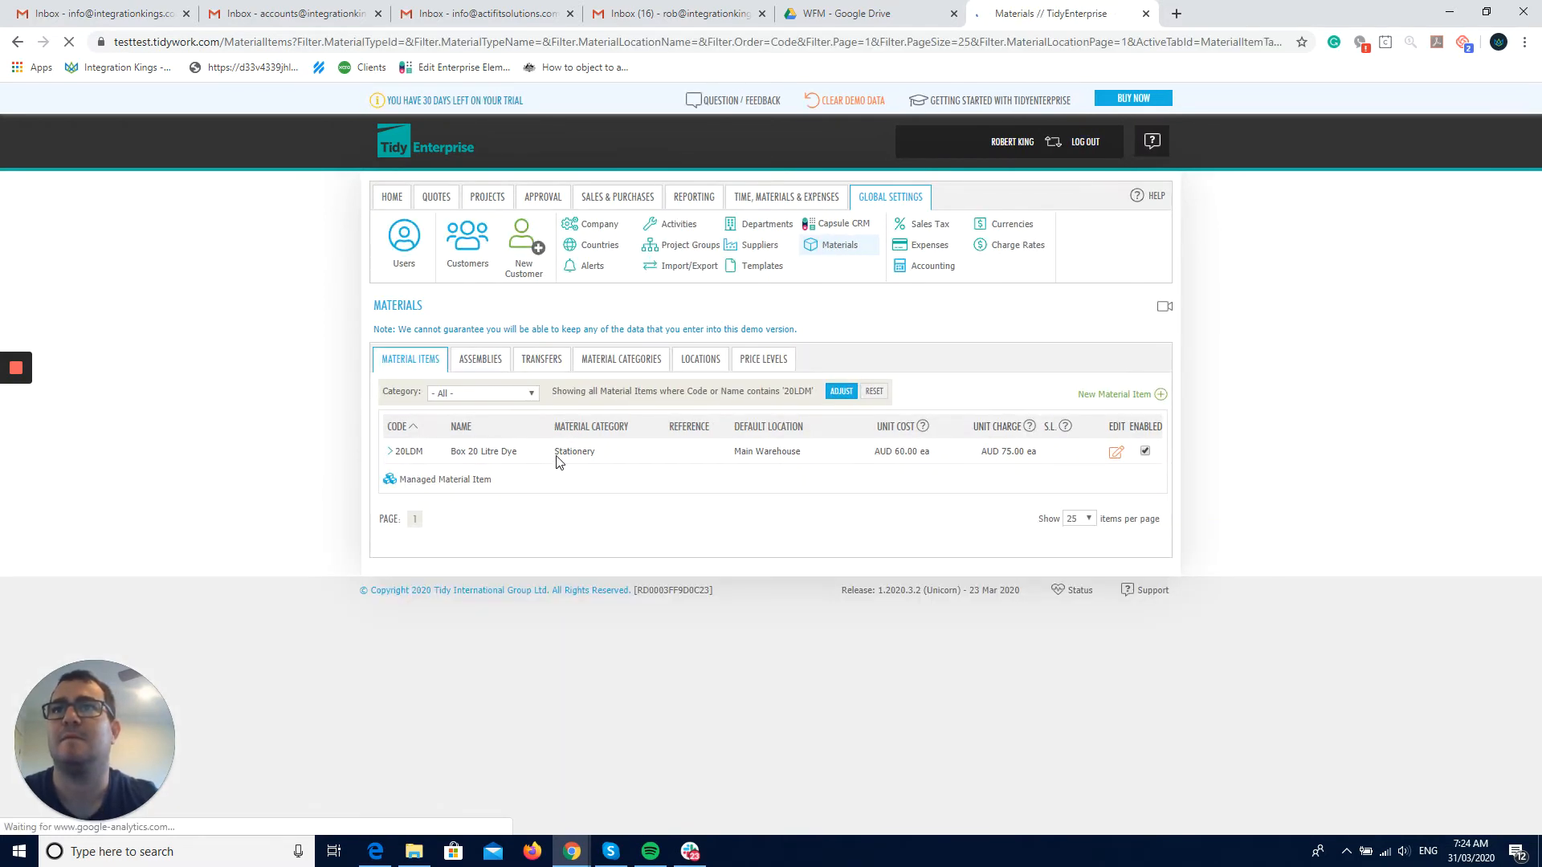
# Set the stock level of Box 20 Litre Dye to 34 at Main Warehouse and save the item.
pyautogui.click(558, 457)
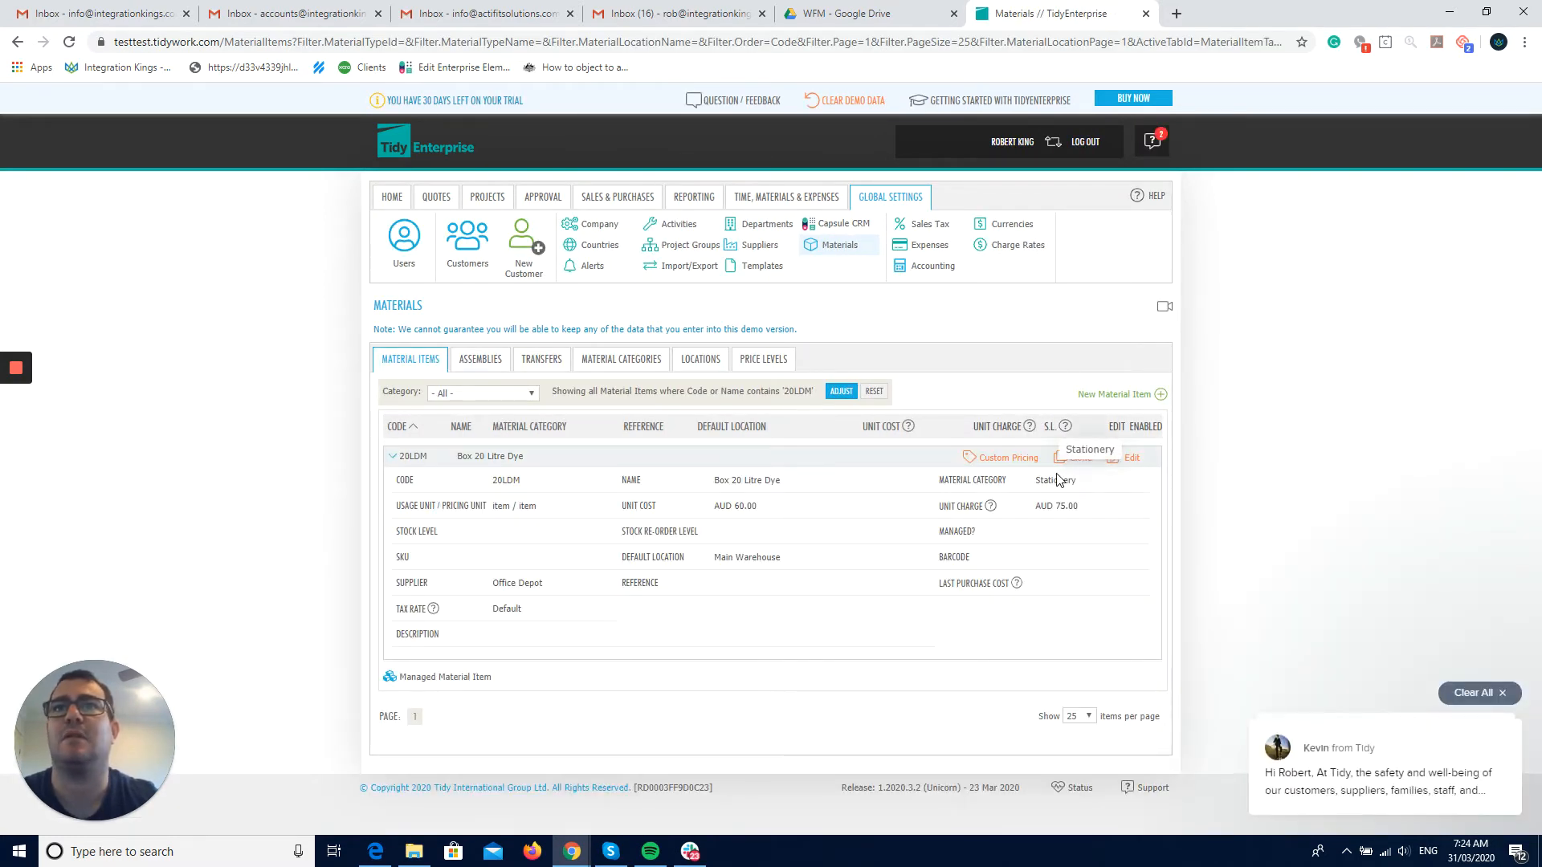
pyautogui.click(1123, 471)
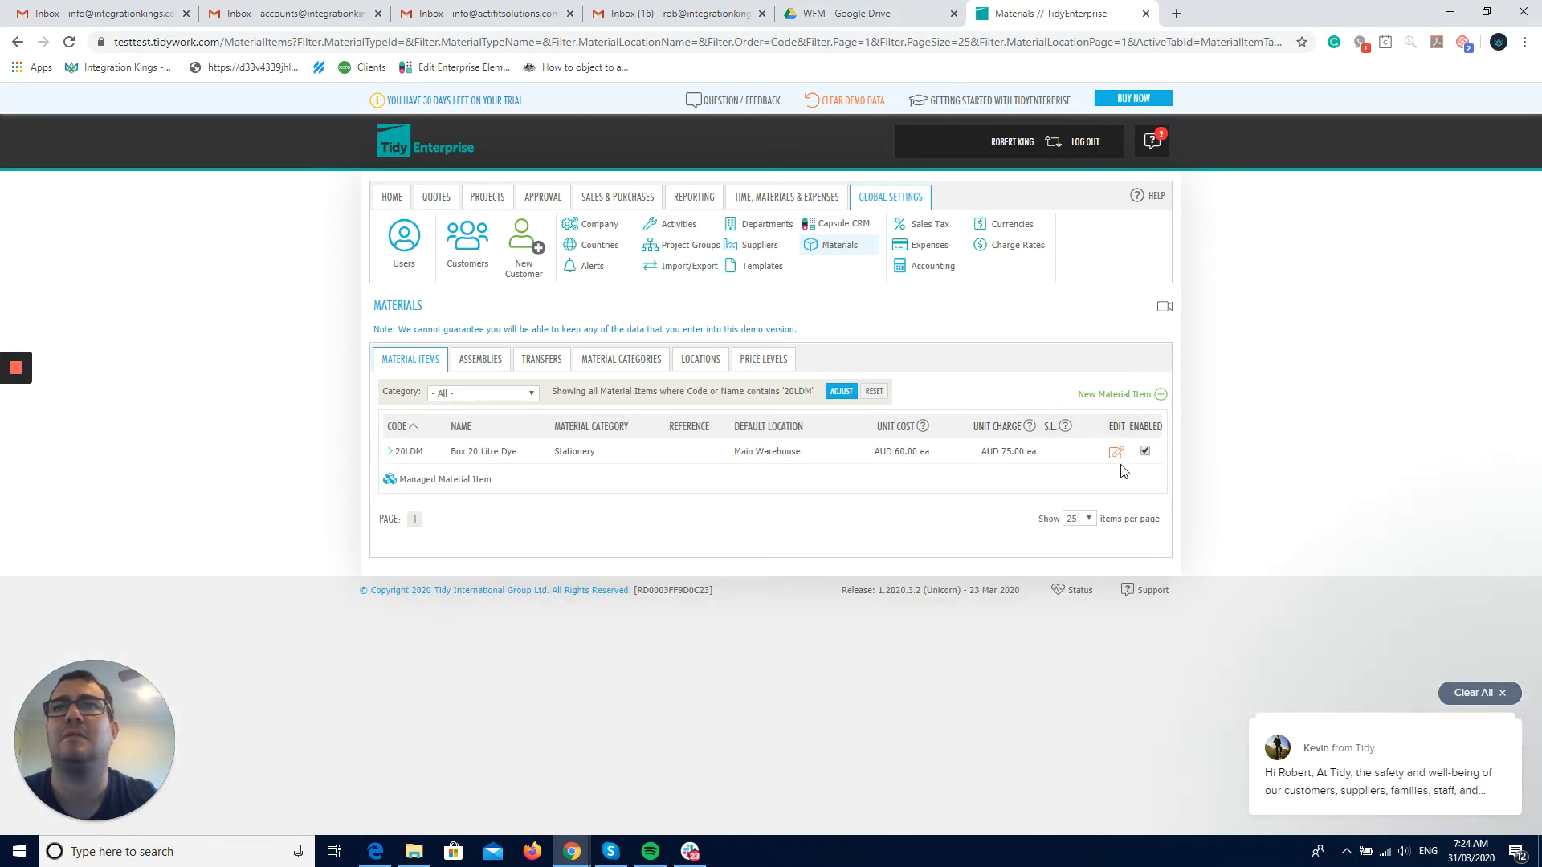
pyautogui.click(1115, 453)
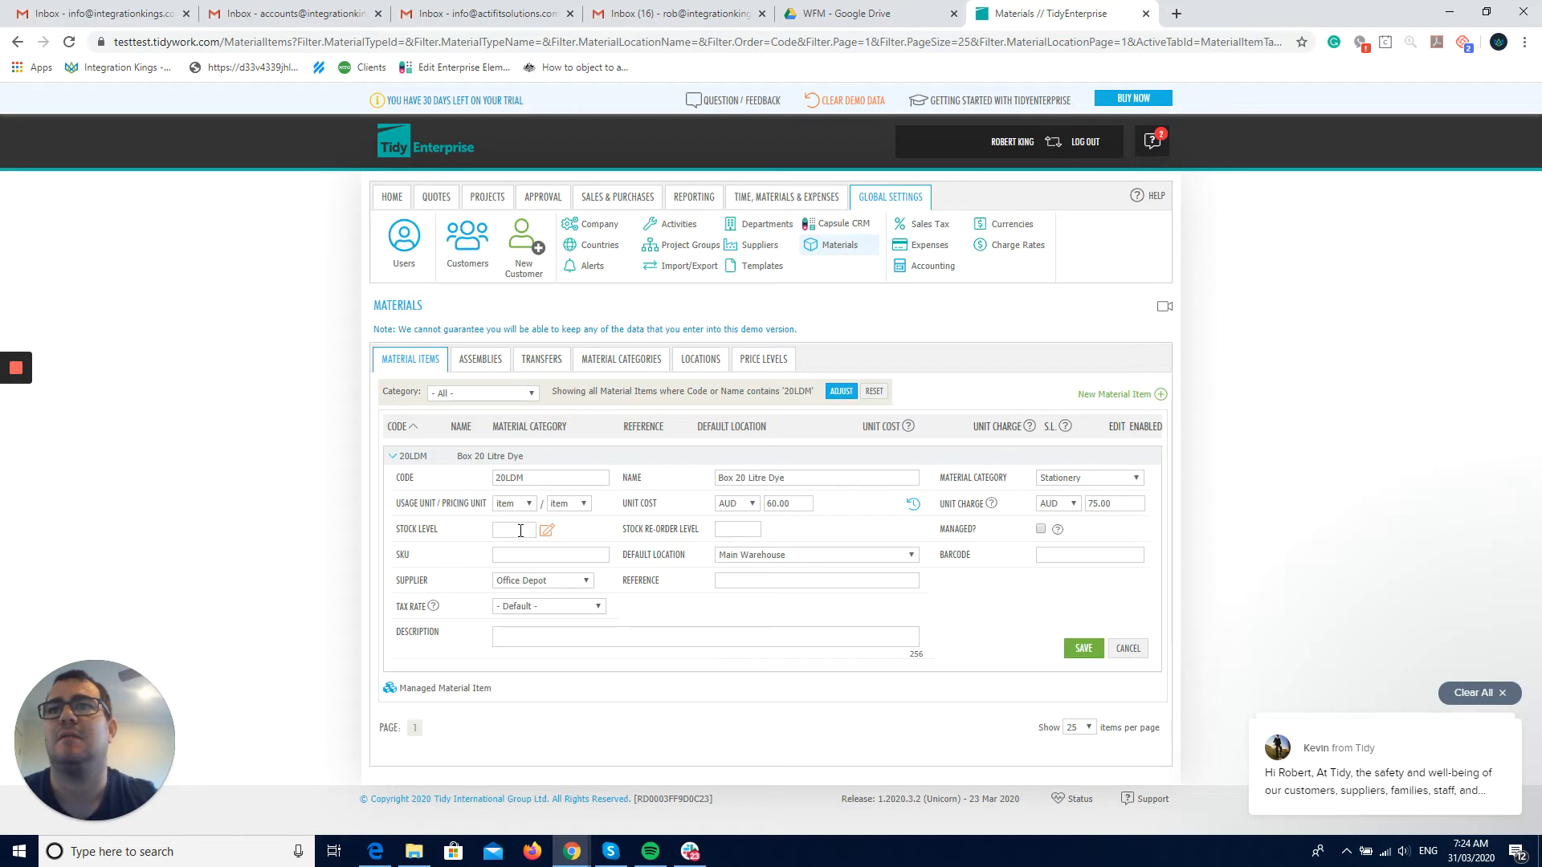
pyautogui.click(521, 531)
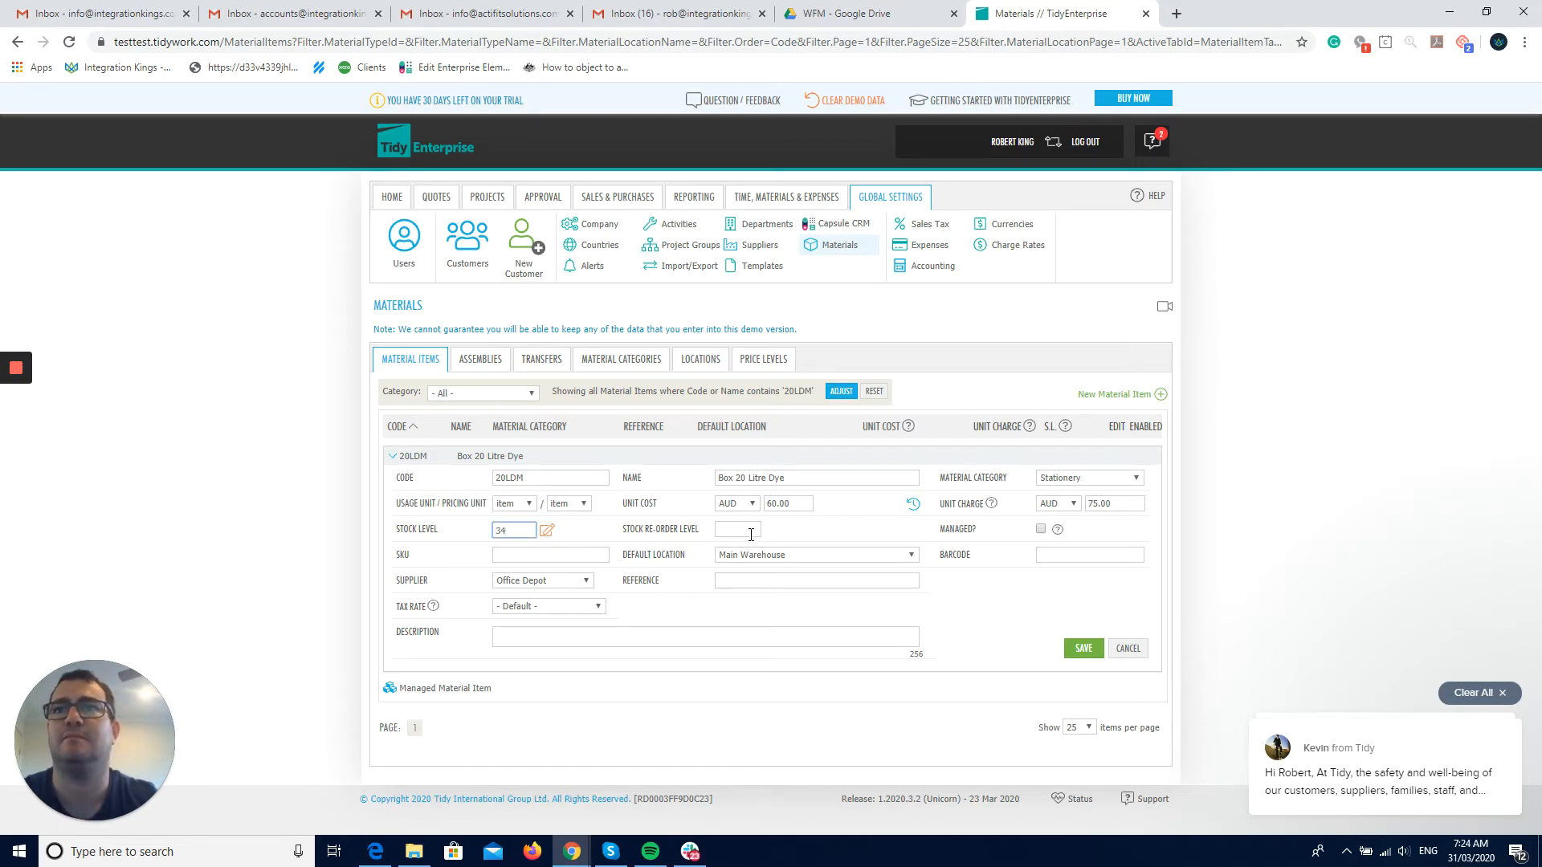
pyautogui.click(730, 626)
pyautogui.click(547, 530)
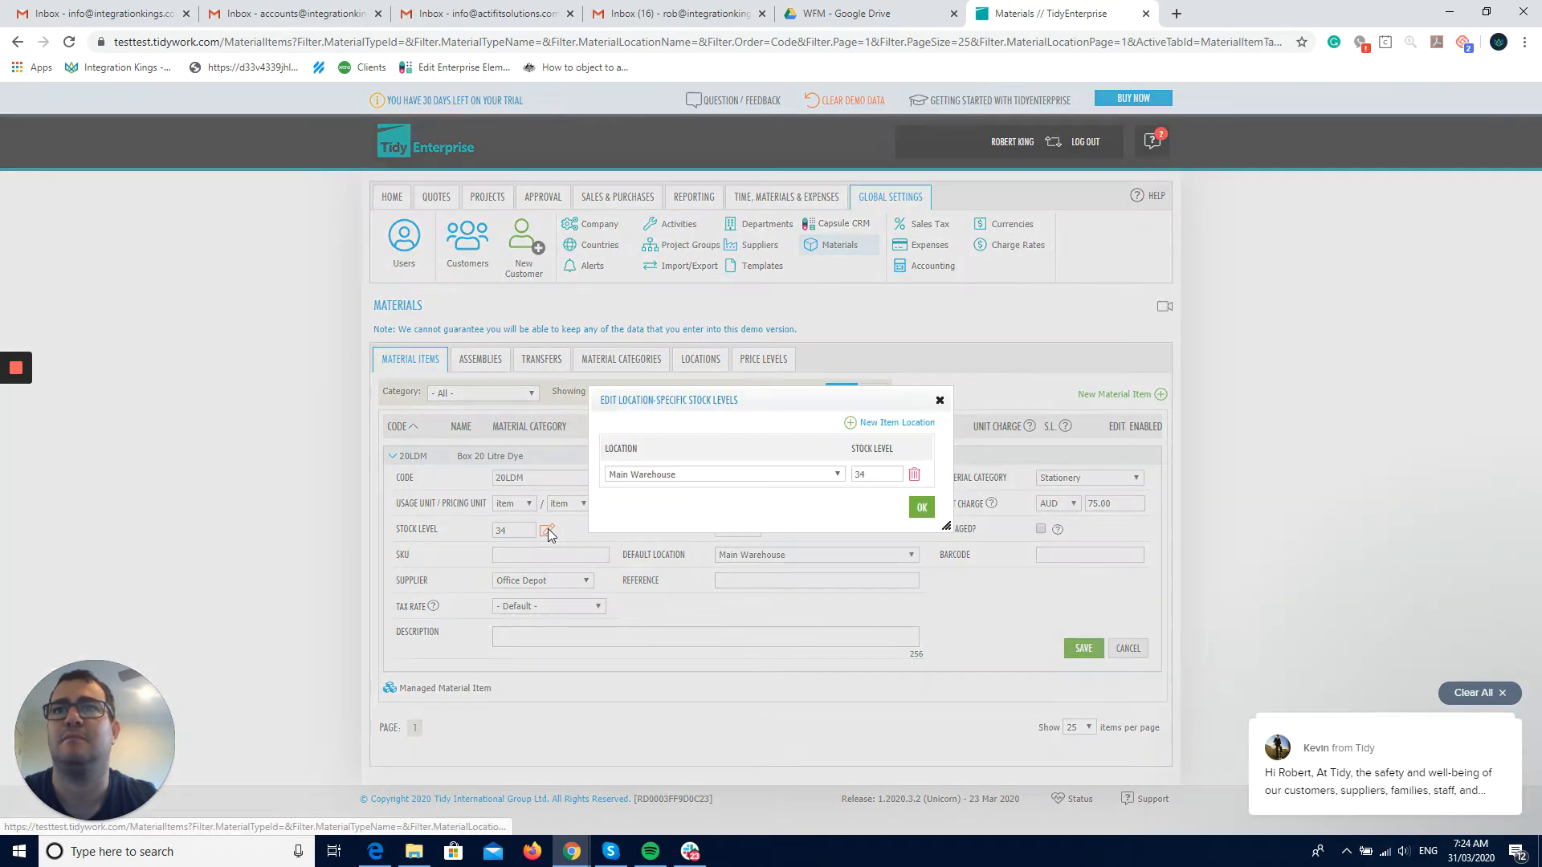
pyautogui.click(921, 507)
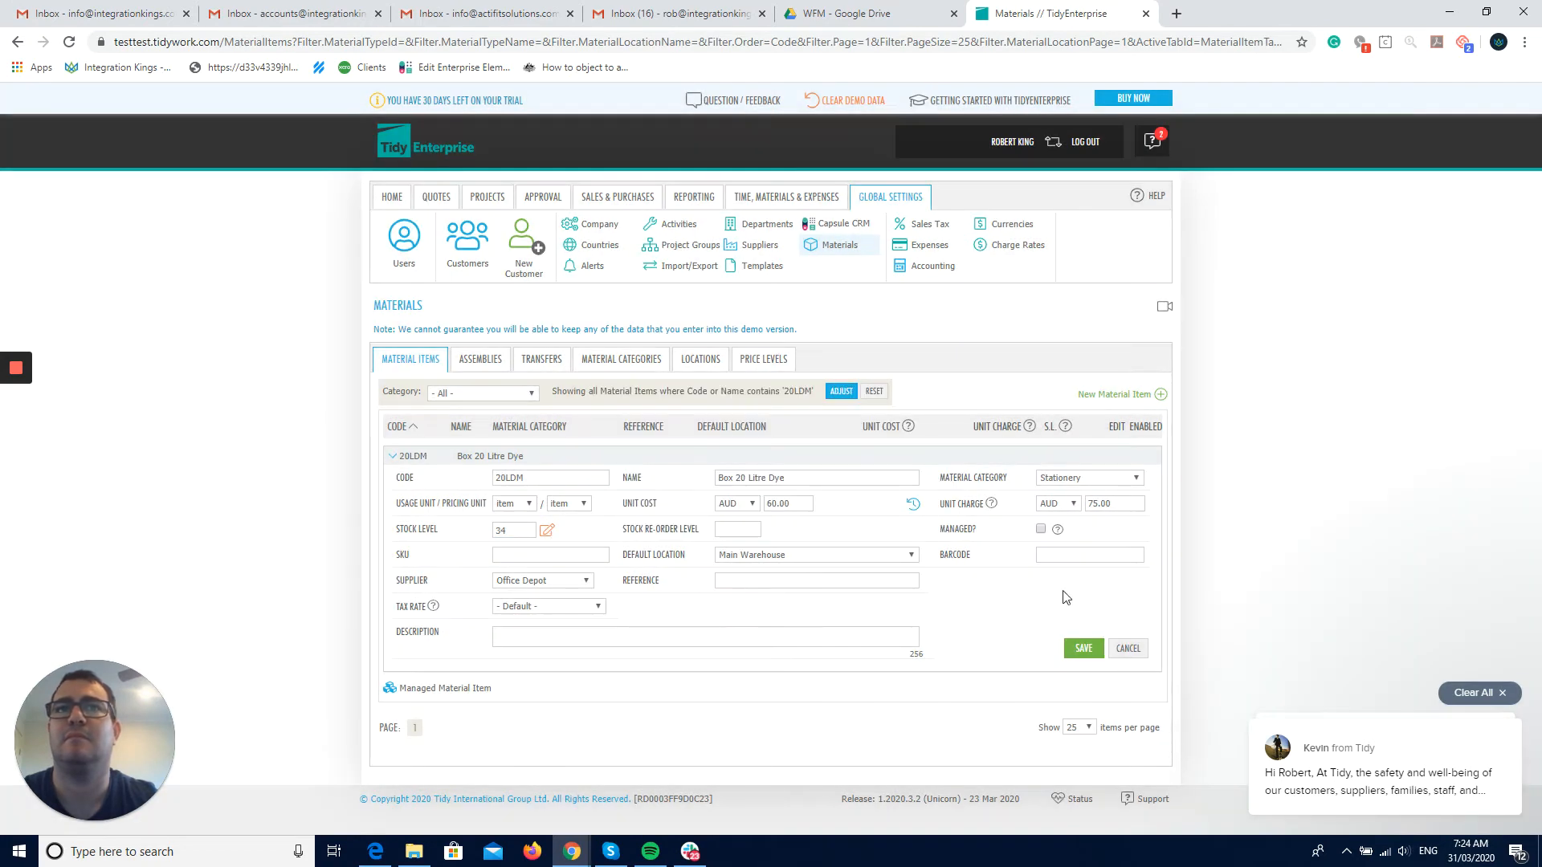
pyautogui.click(1092, 654)
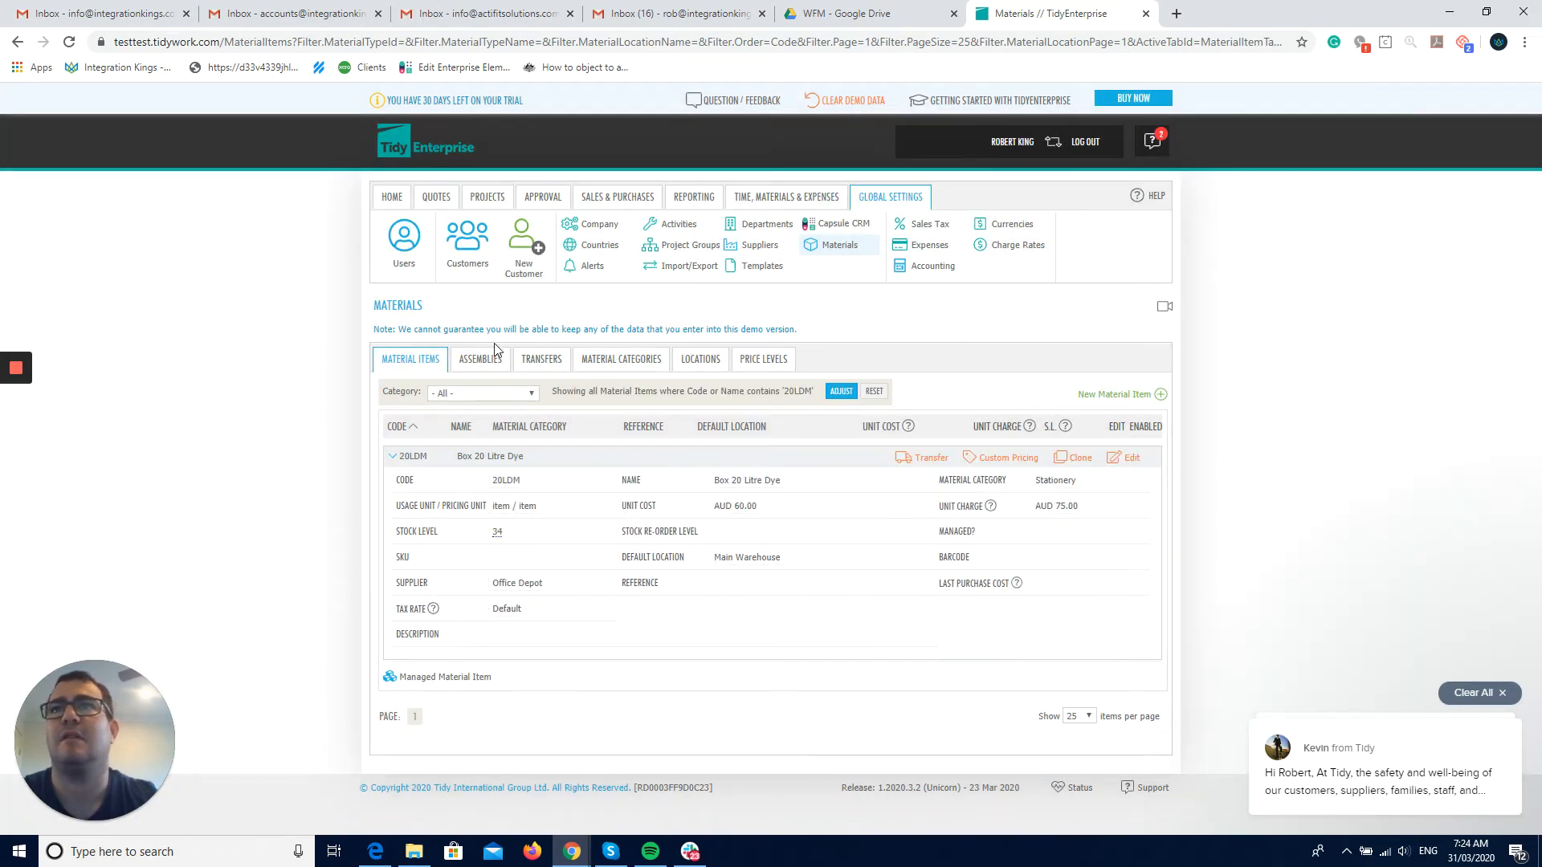
# Go back to the Mechanical Kit for a Ford assembly and copy the name Narrow 1mm Banner from its components.
pyautogui.click(480, 359)
pyautogui.click(1115, 448)
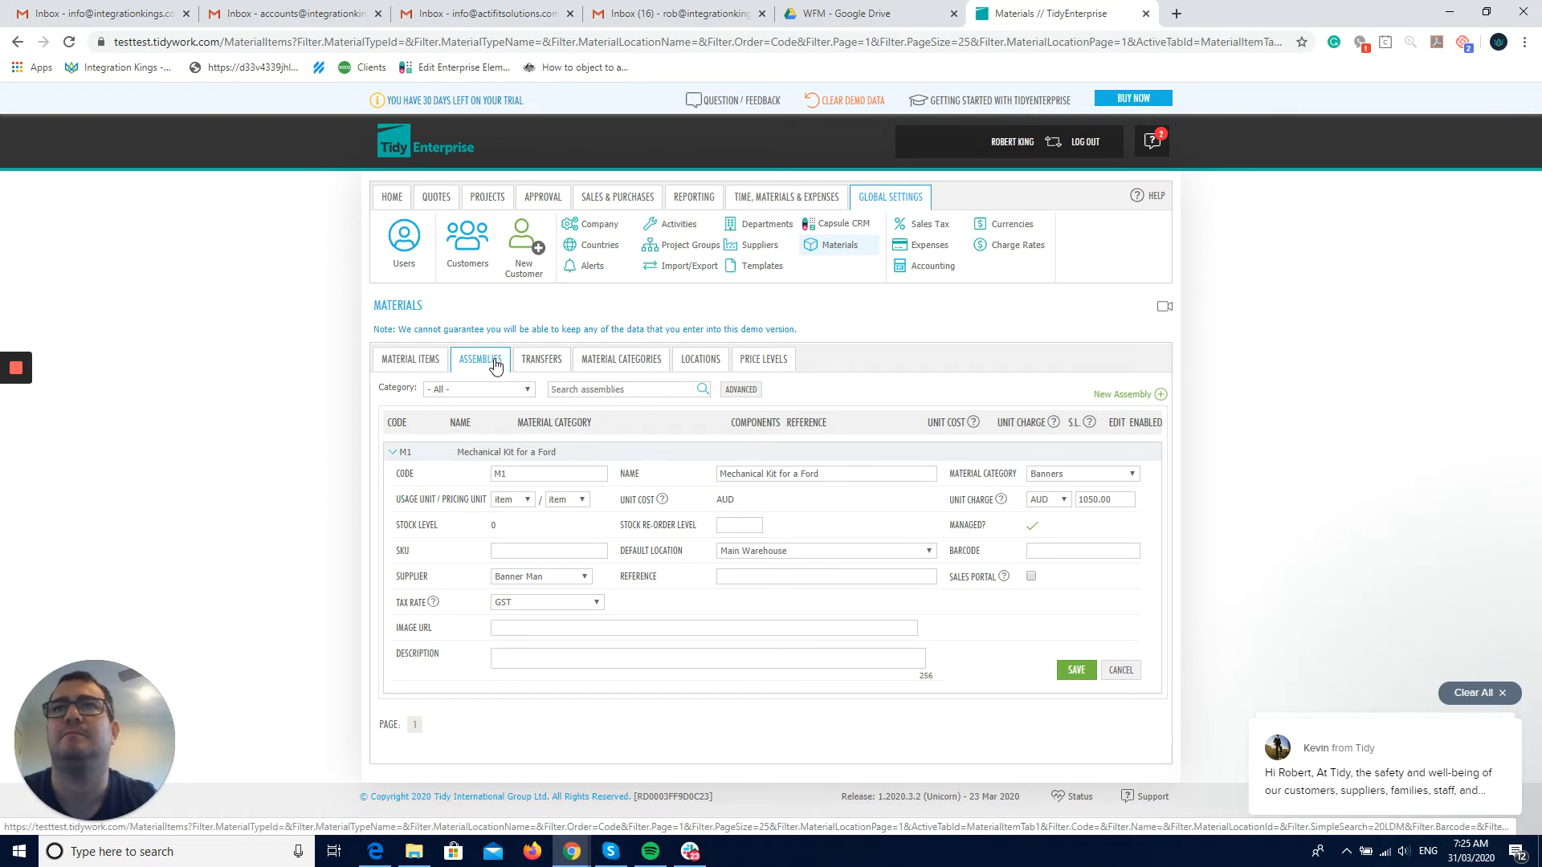
pyautogui.click(1076, 670)
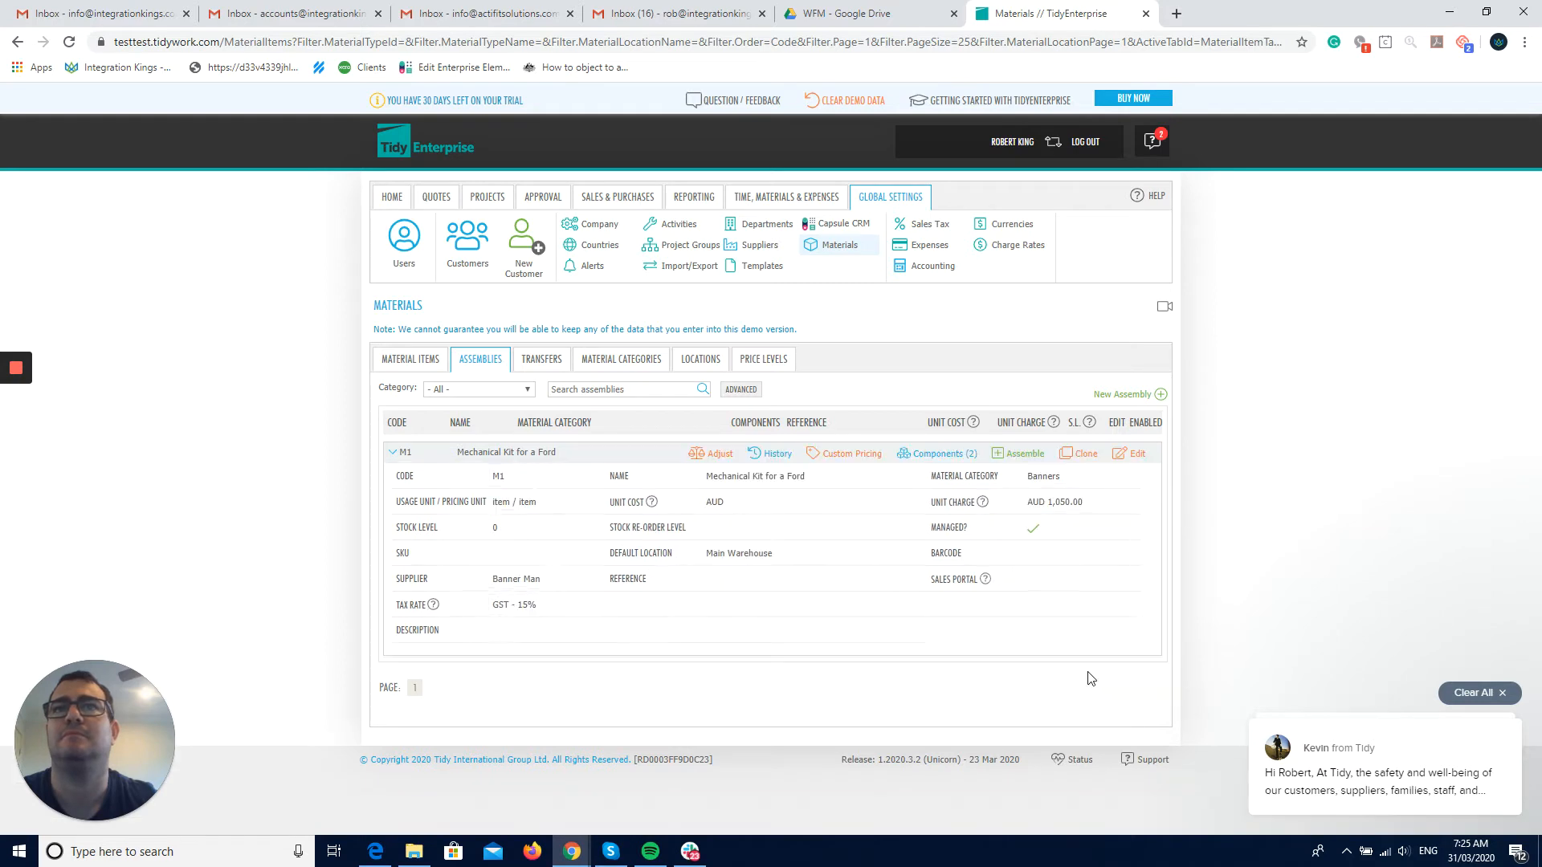
pyautogui.click(906, 453)
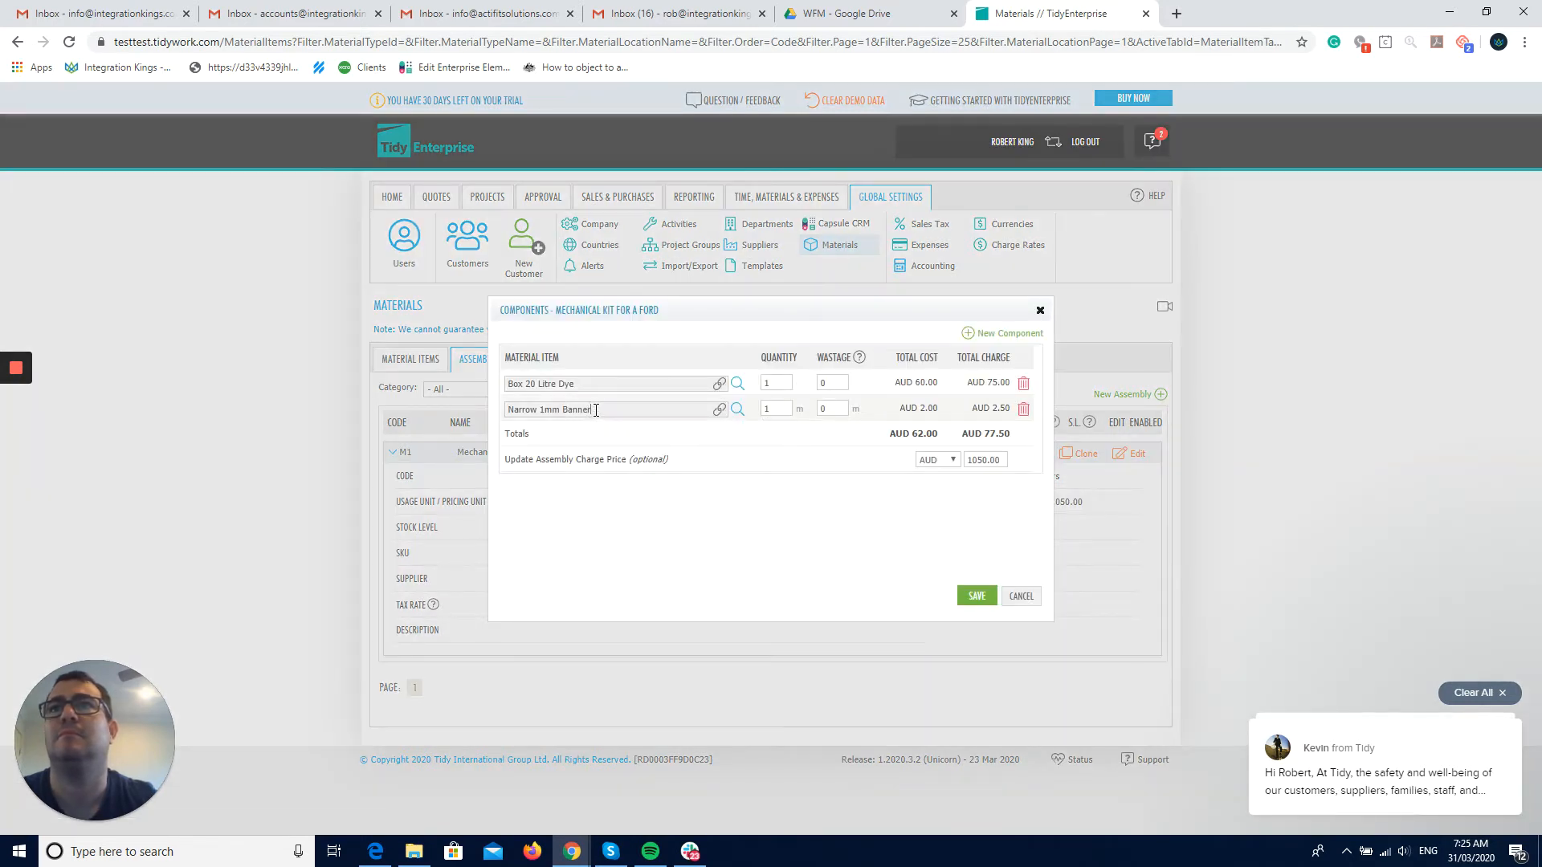
pyautogui.moveTo(592, 410); pyautogui.dragTo(484, 410)
pyautogui.hotkey('ctrl', 'c')
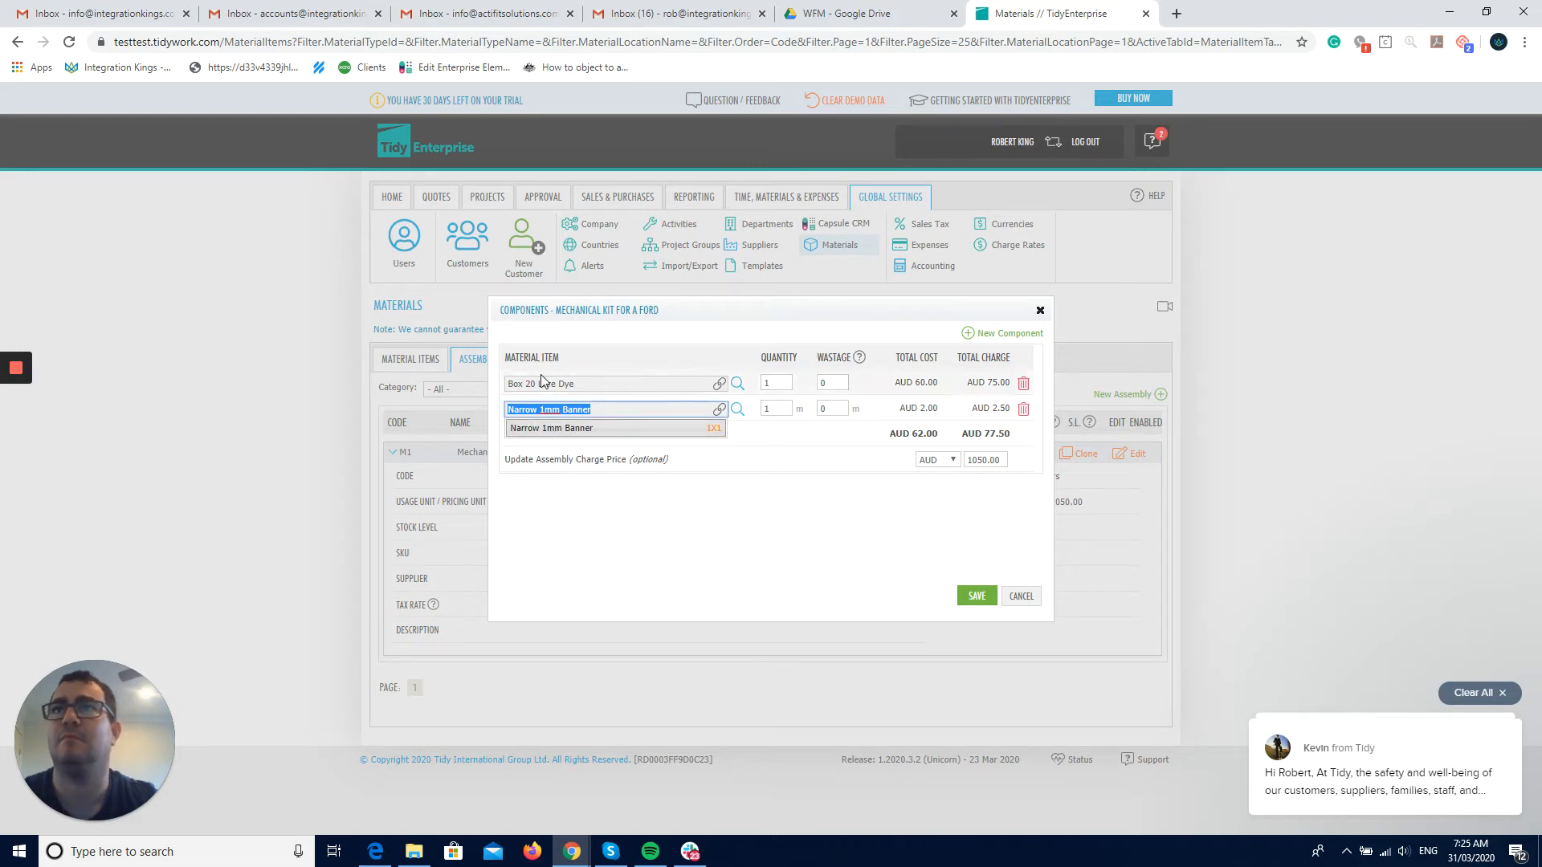
# Return to the material items, reset the 20LDM filter, and search for Narrow 1mm Banner.
pyautogui.click(433, 359)
pyautogui.click(433, 363)
pyautogui.click(416, 362)
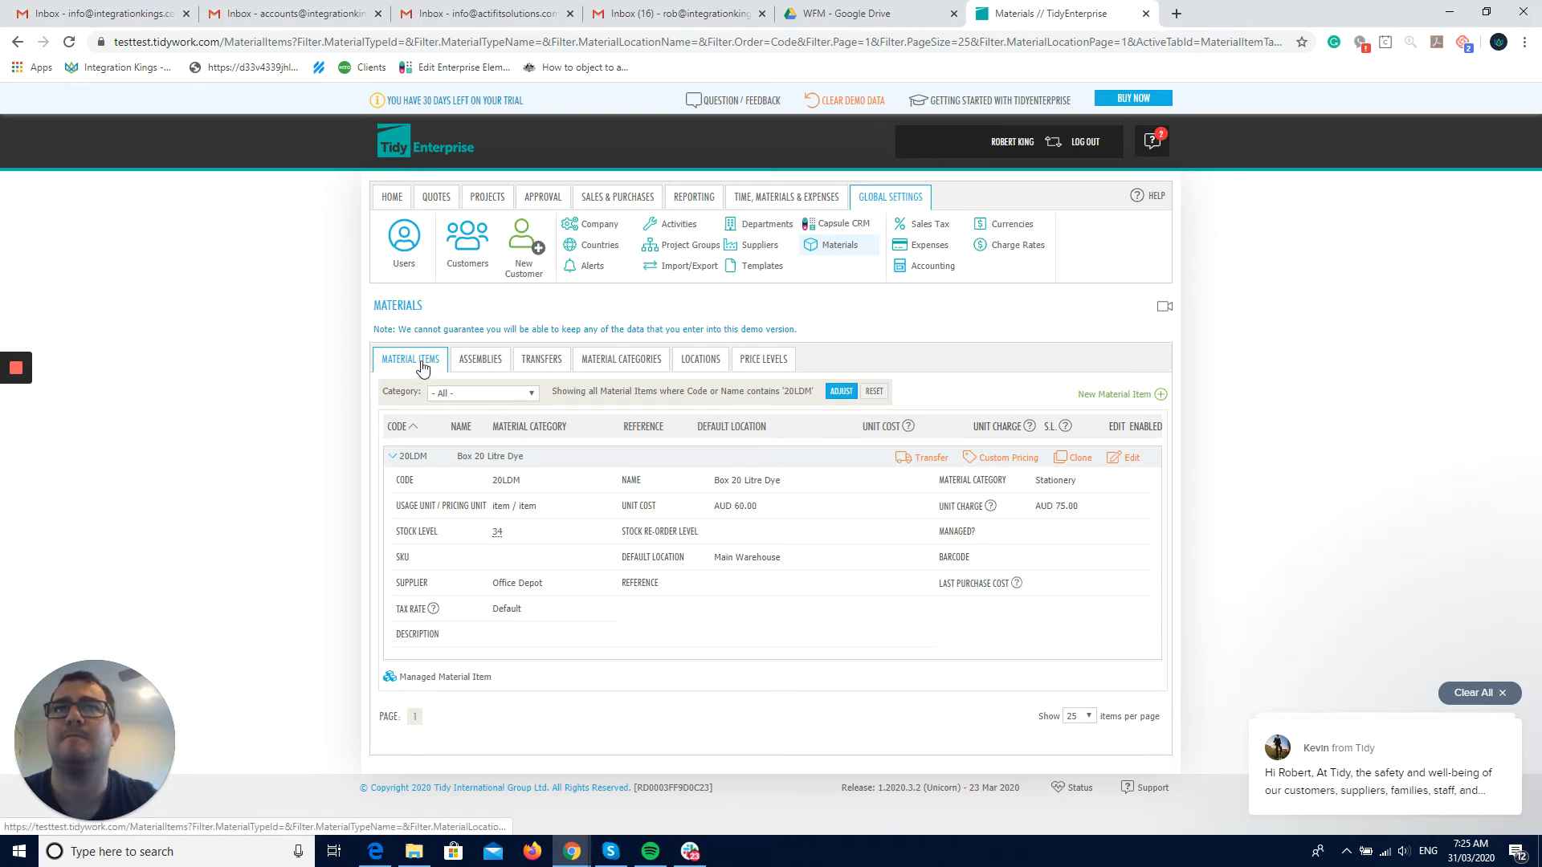
pyautogui.click(867, 394)
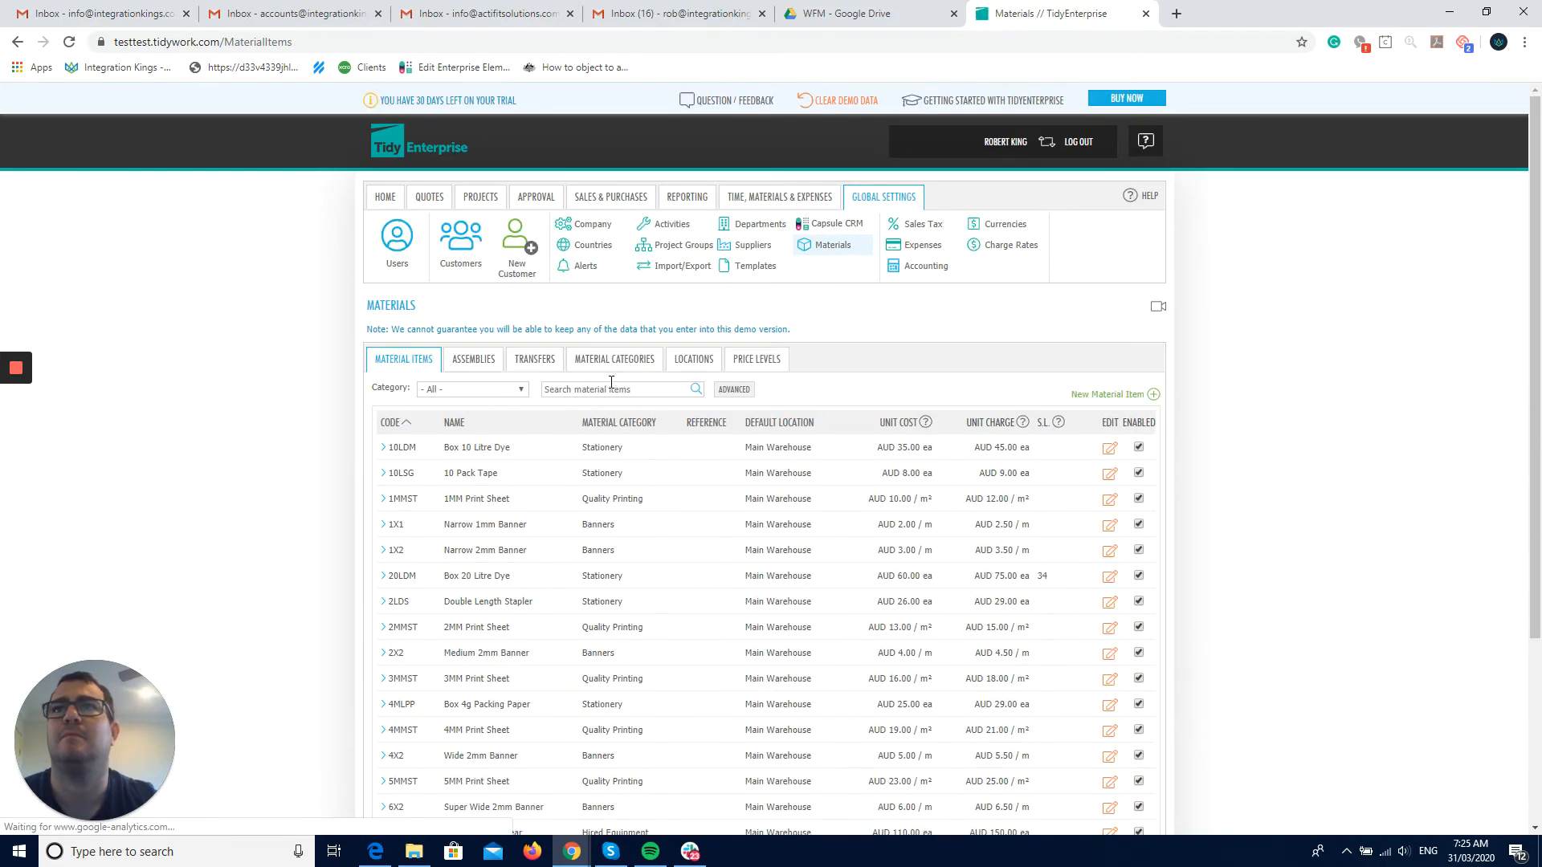
pyautogui.click(611, 389)
pyautogui.hotkey('ctrl', 'v')
pyautogui.click(734, 390)
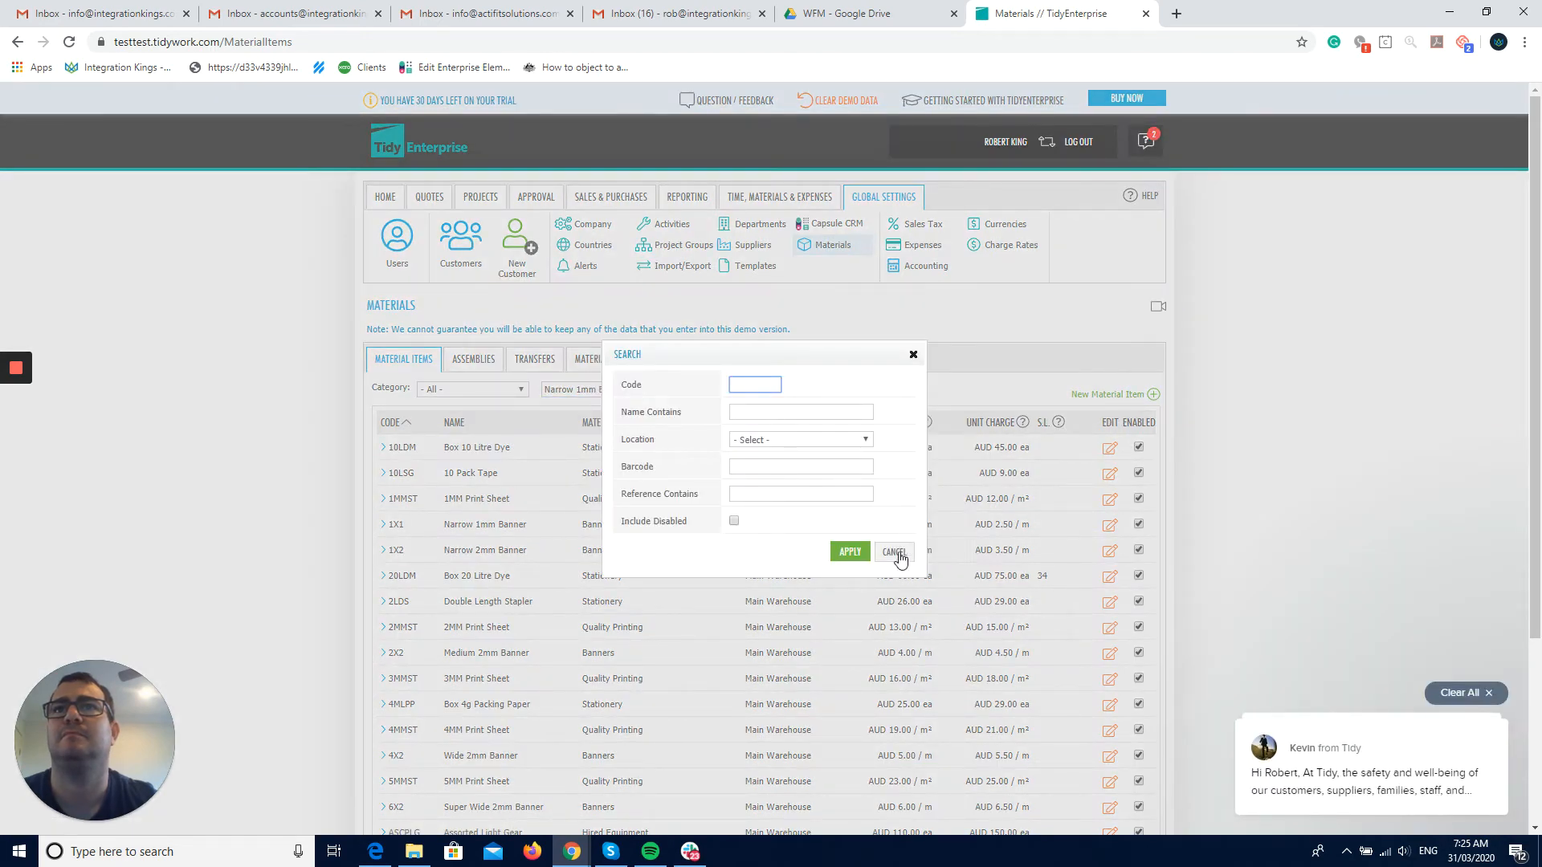
pyautogui.click(884, 551)
pyautogui.click(696, 388)
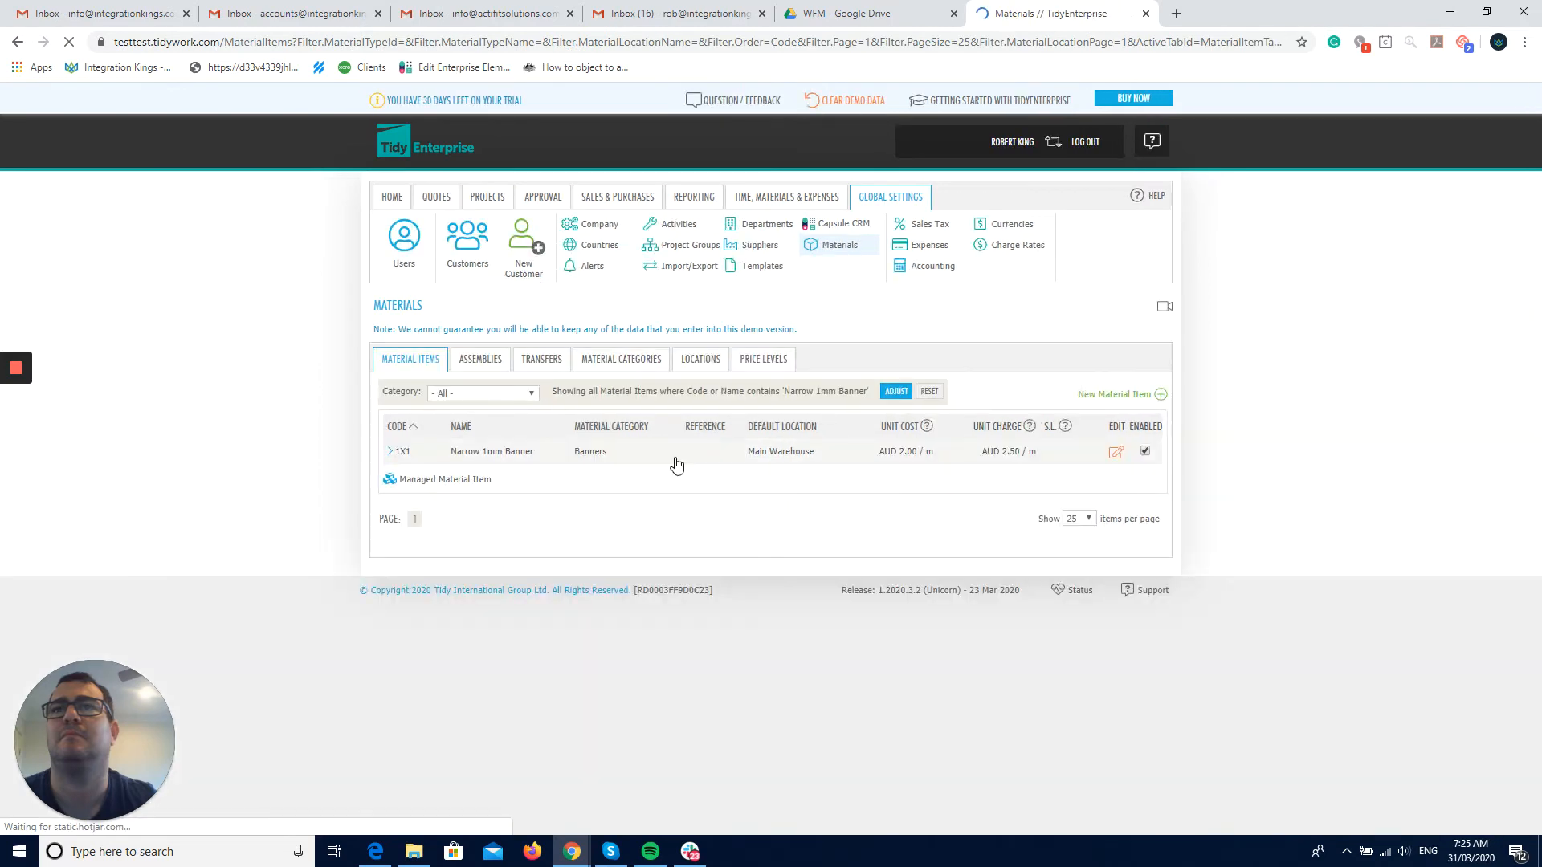
# Set the stock level of Narrow 1mm Banner to 34 and save the item.
pyautogui.click(622, 461)
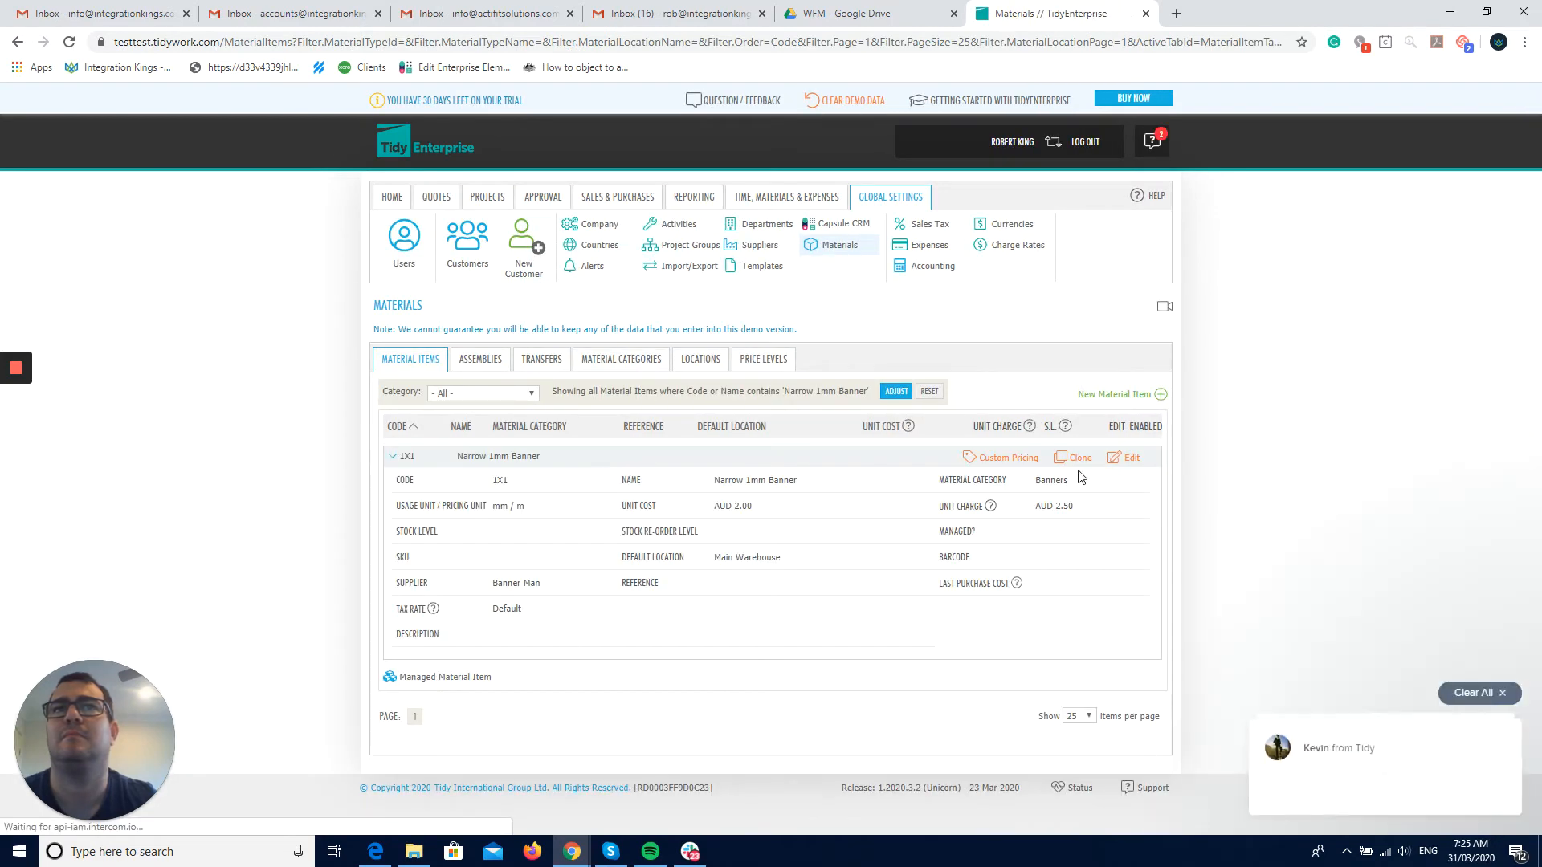
pyautogui.click(1126, 458)
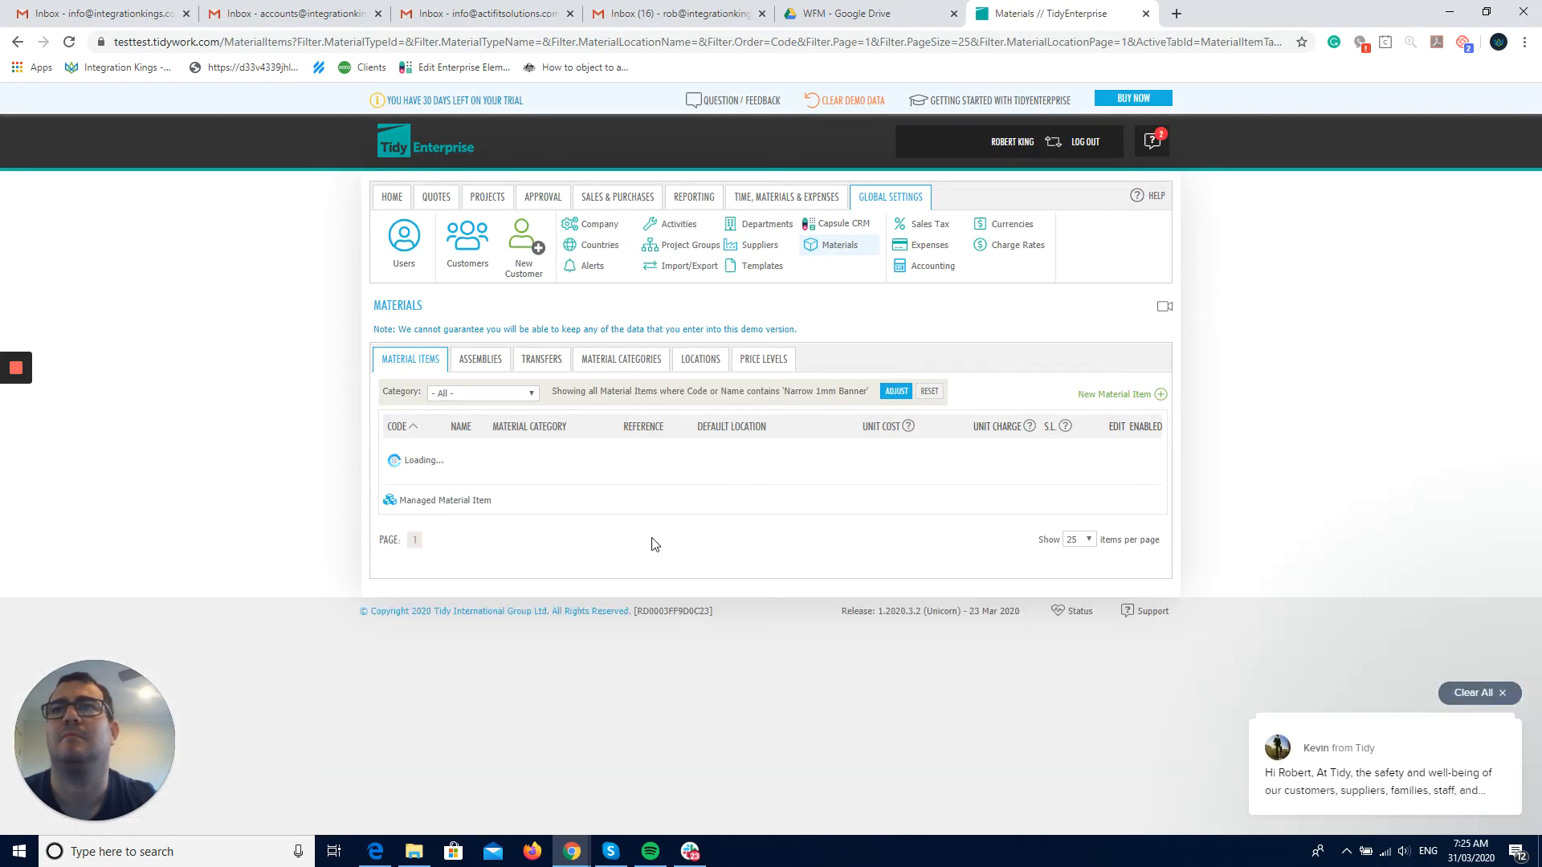
pyautogui.click(516, 533)
pyautogui.write('34')
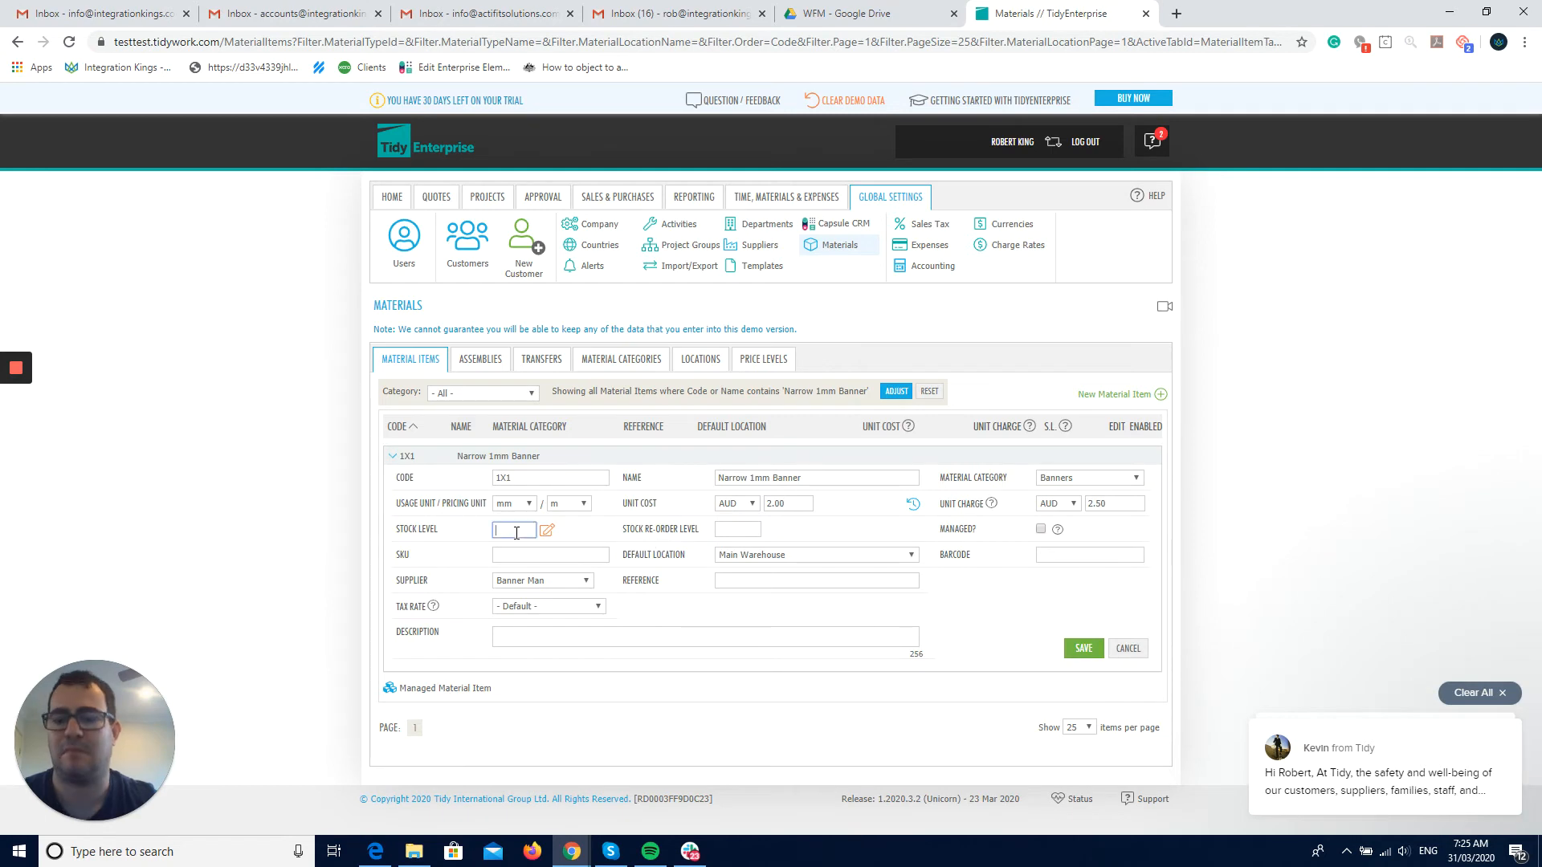
pyautogui.click(1082, 648)
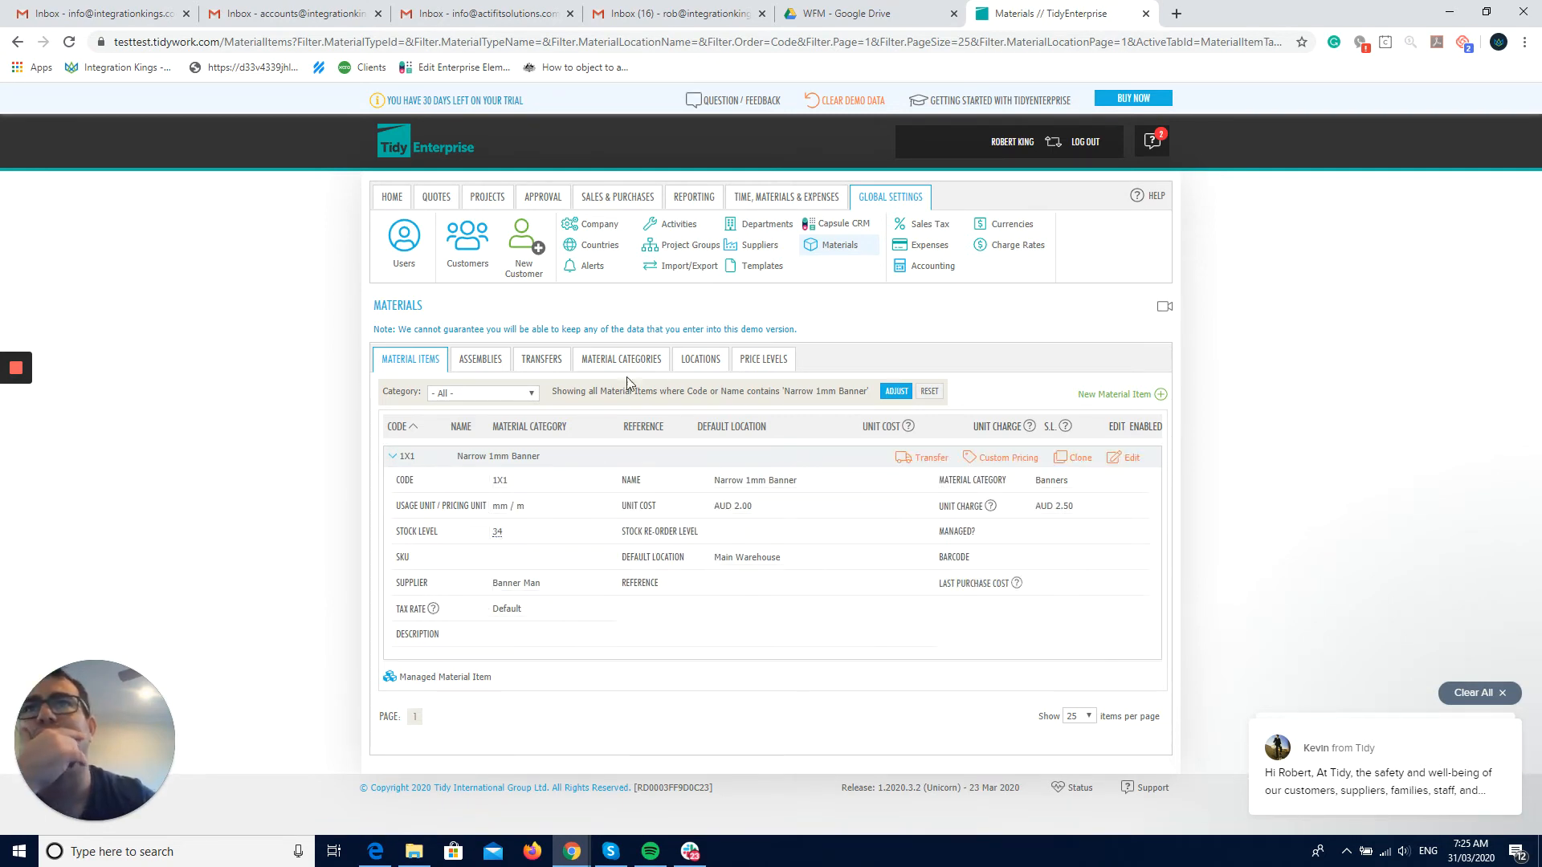
# Assemble 1 Mechanical Kit for a Ford at Main Warehouse with both of its components.
pyautogui.click(484, 361)
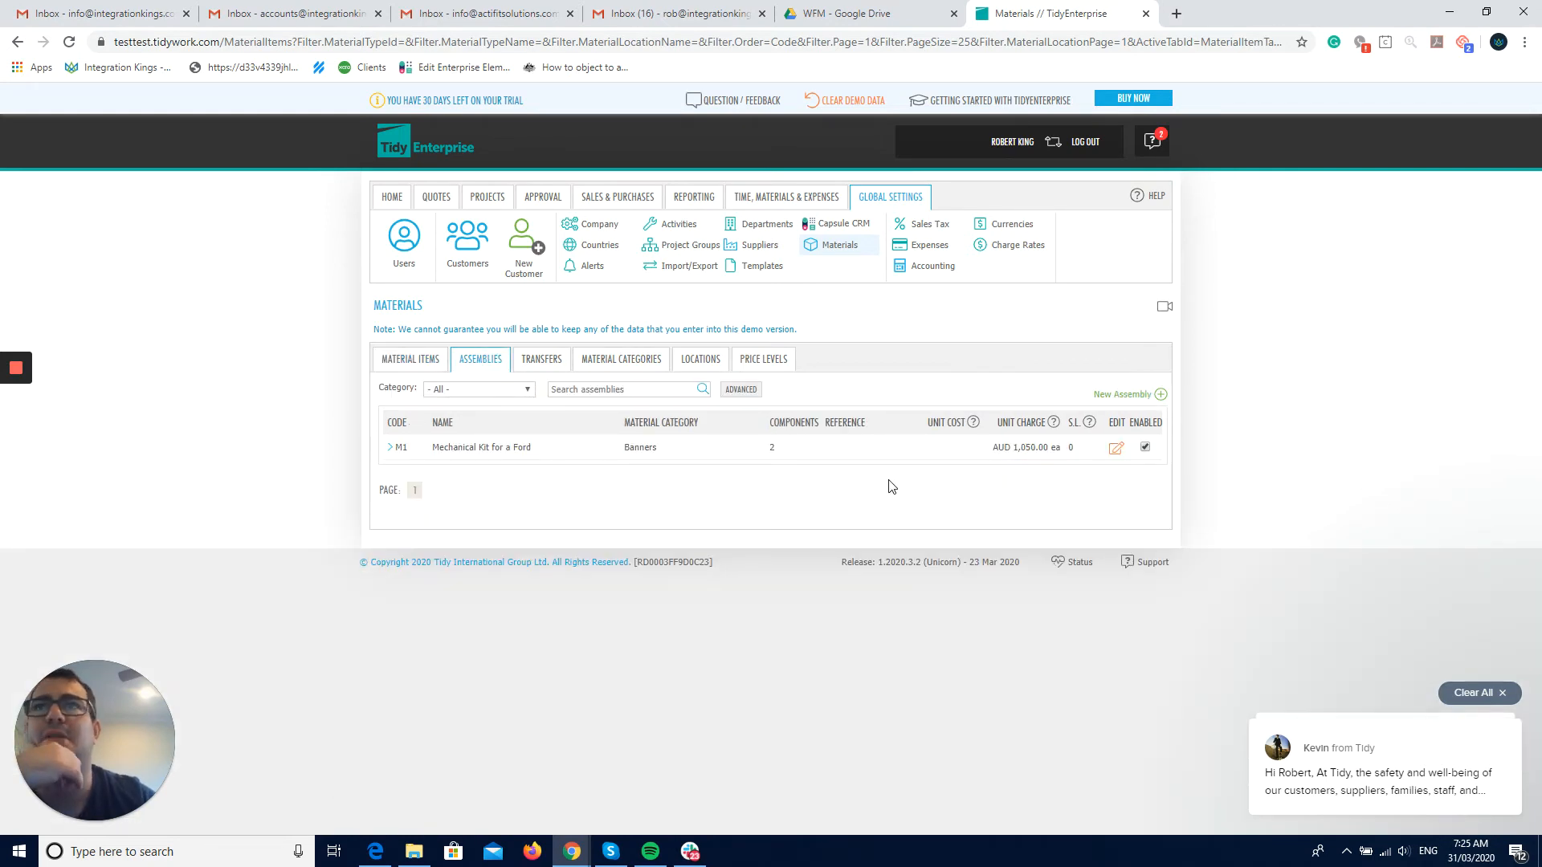
pyautogui.click(566, 449)
pyautogui.click(1029, 465)
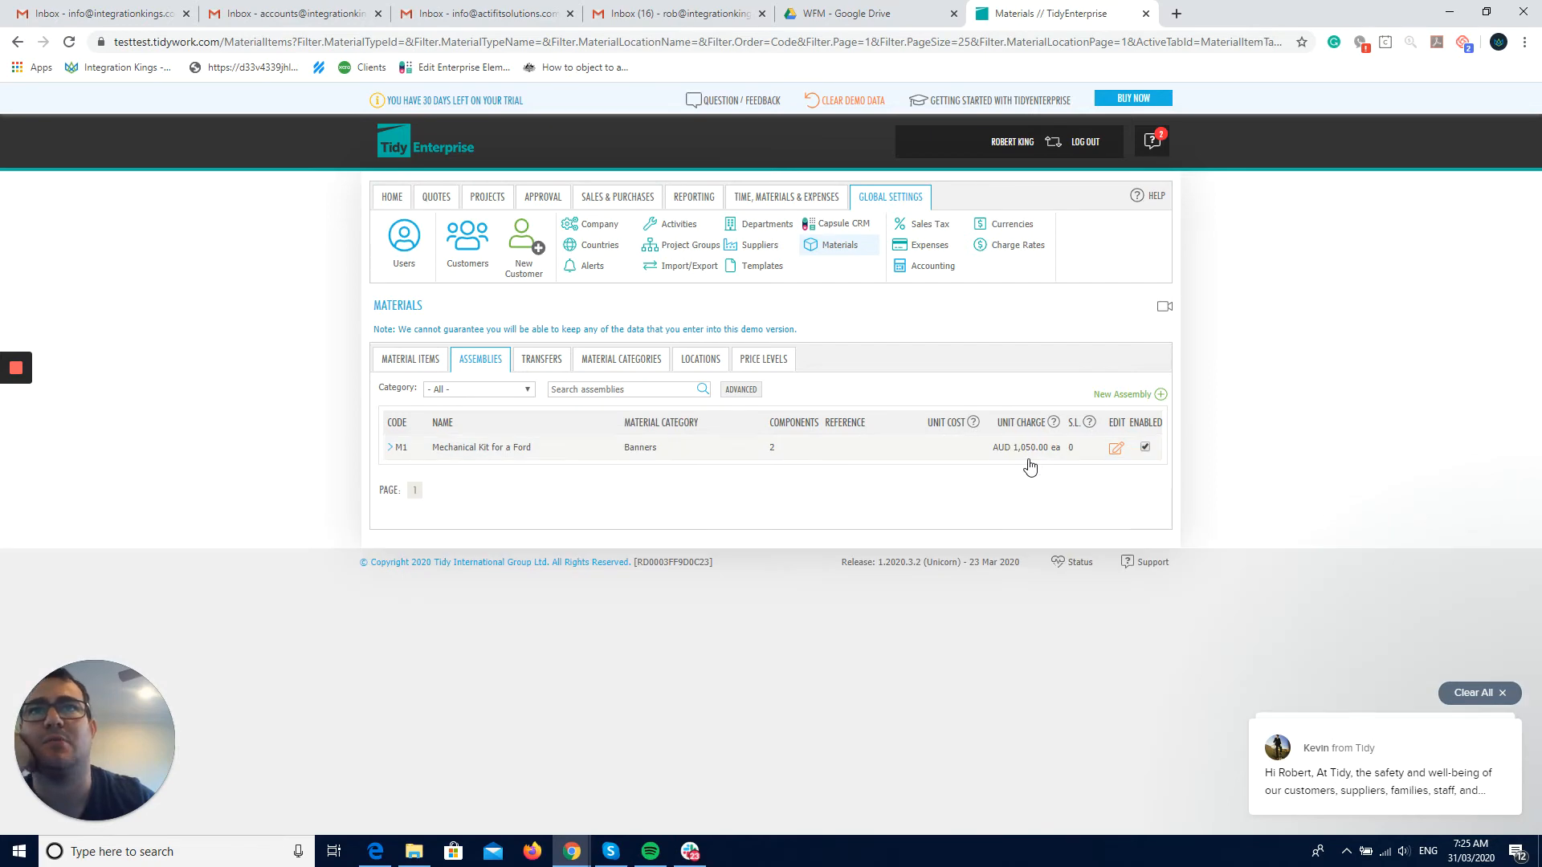
pyautogui.click(936, 464)
pyautogui.click(1025, 456)
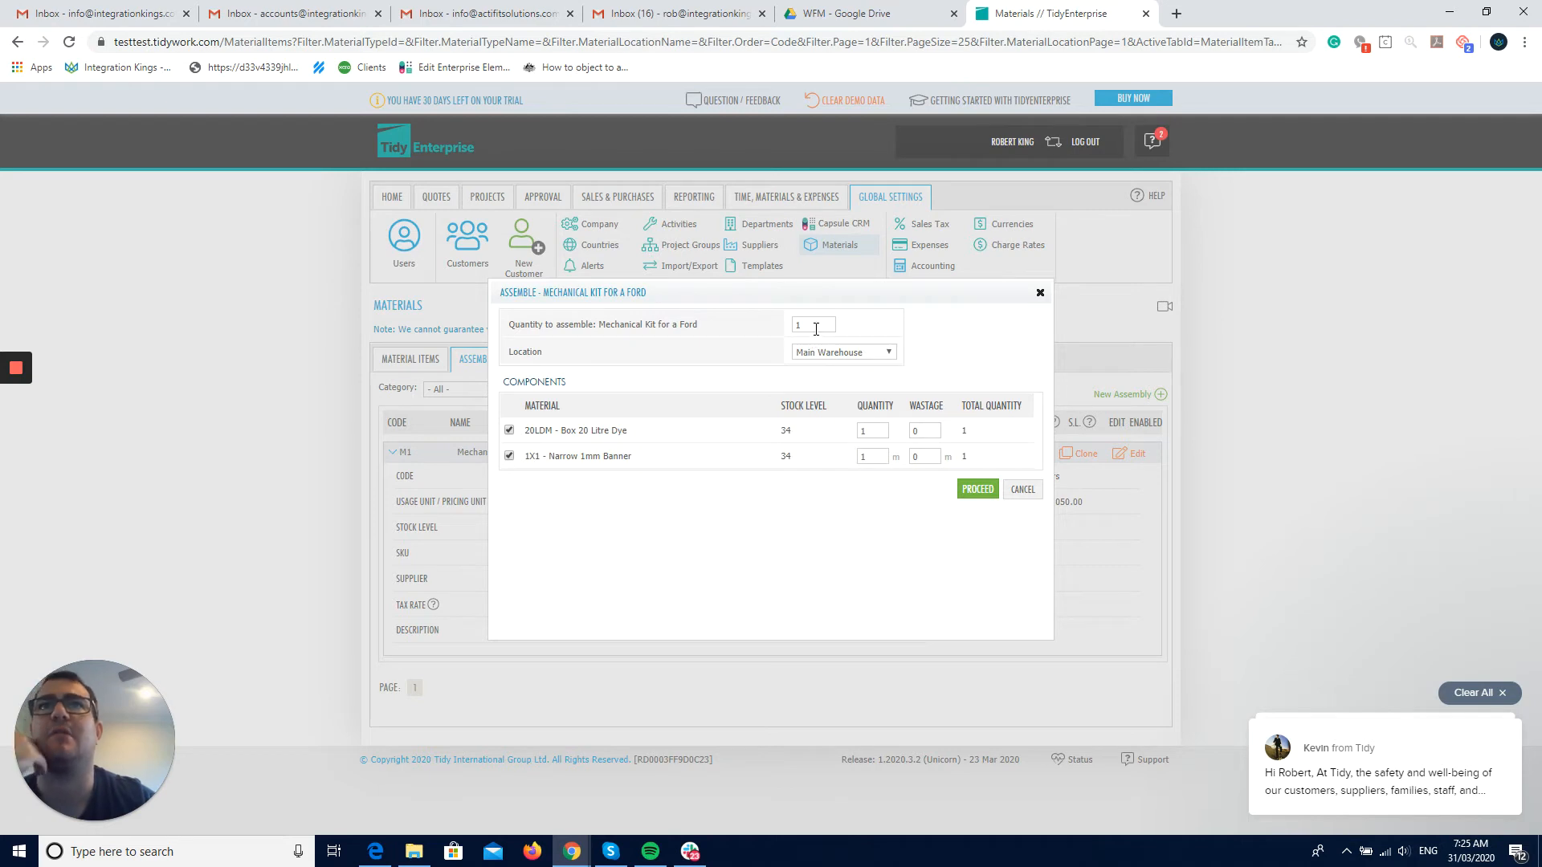
pyautogui.click(978, 489)
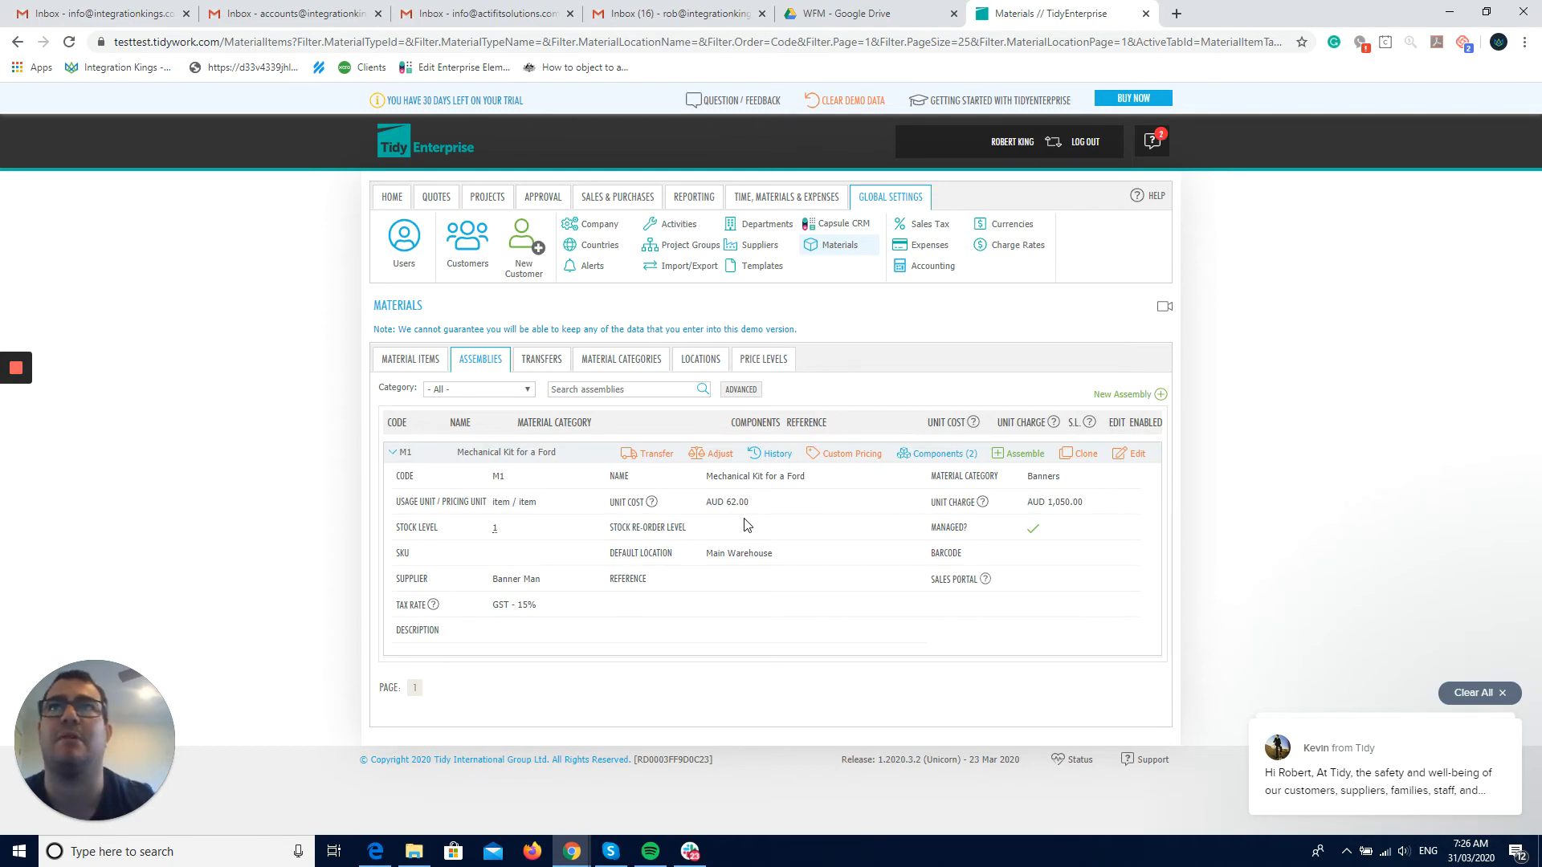
# Run the ST07 Assembly List stock report for all material categories with PDF output.
pyautogui.moveTo(694, 201)
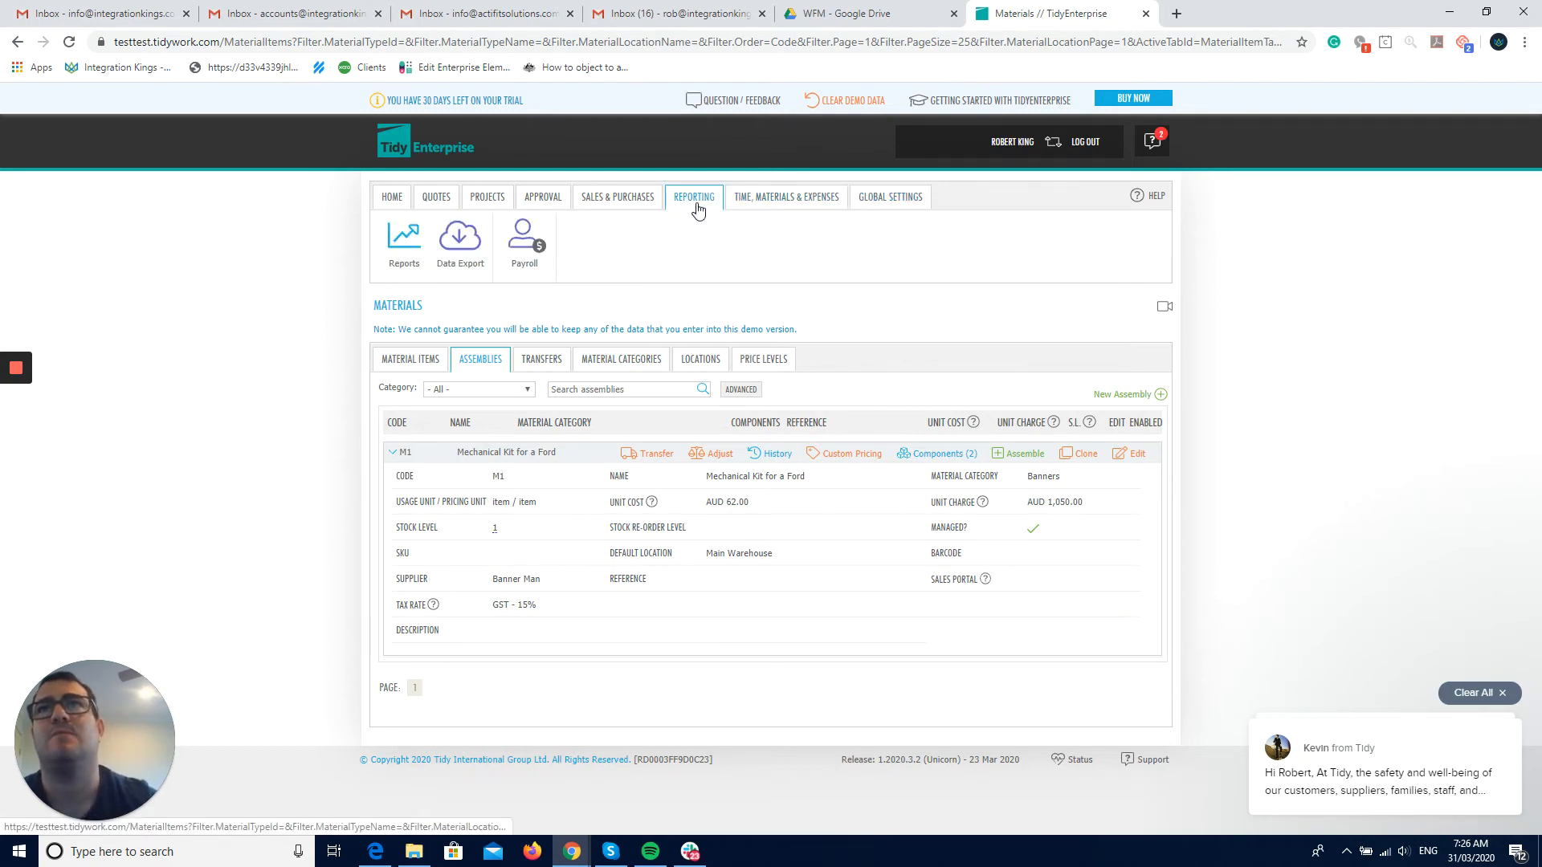
pyautogui.click(414, 268)
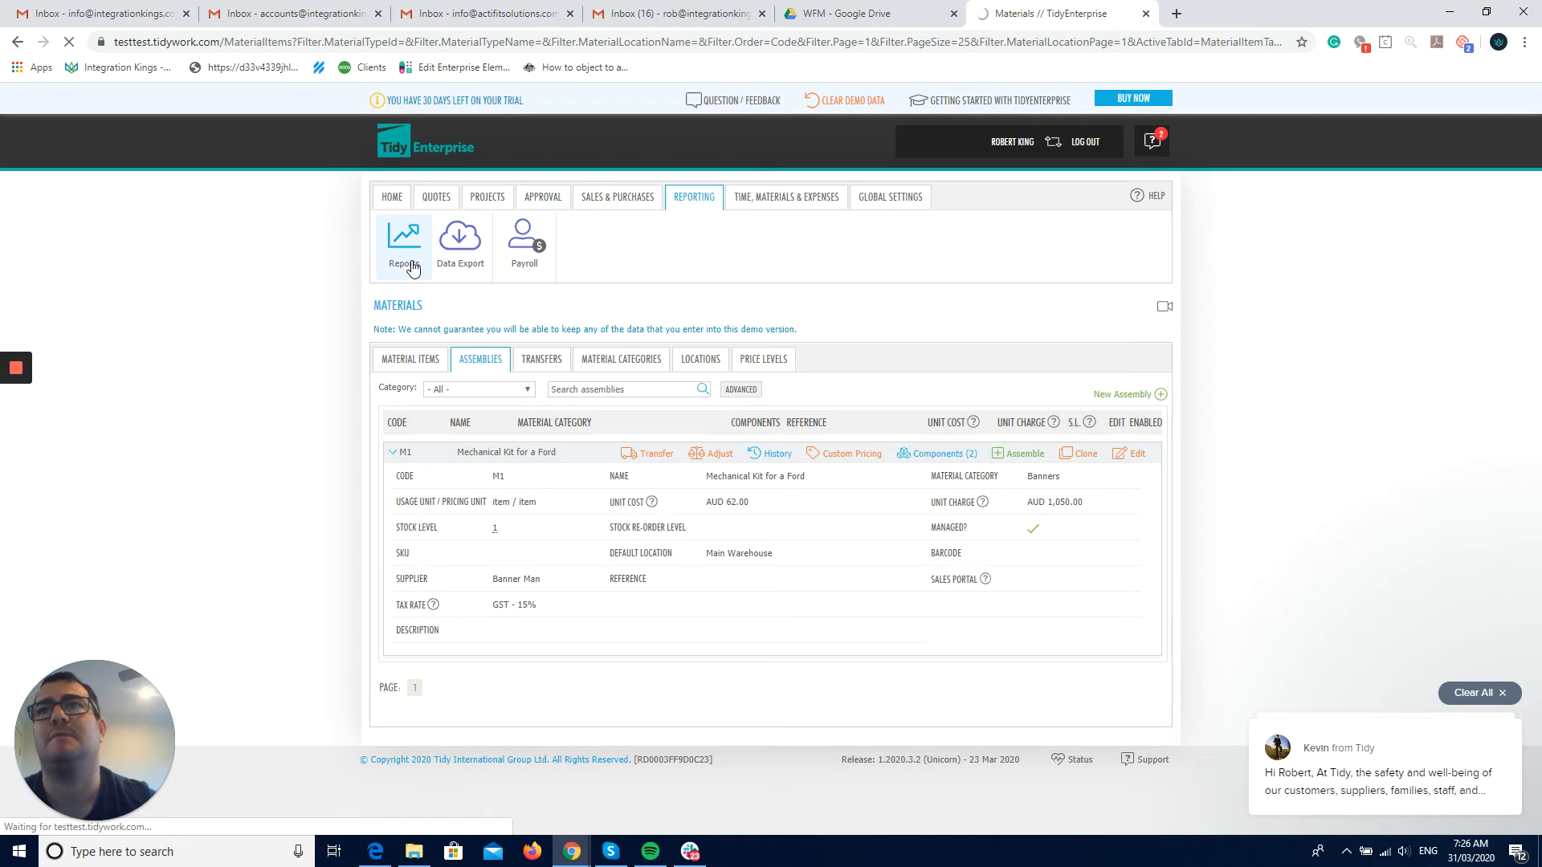
pyautogui.scroll(-5, 753, 500)
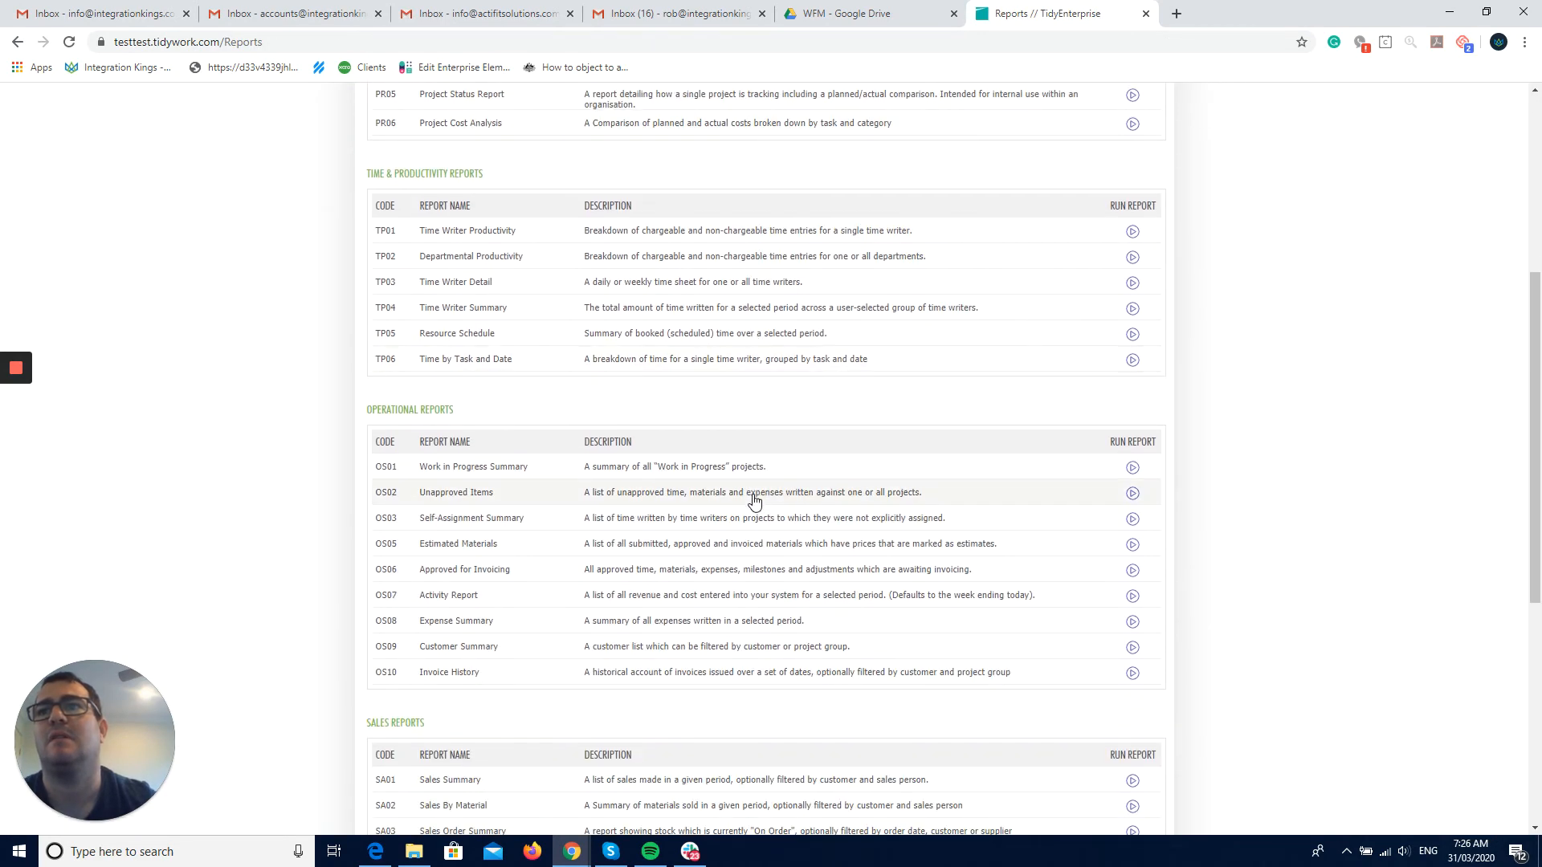
pyautogui.scroll(-6, 753, 500)
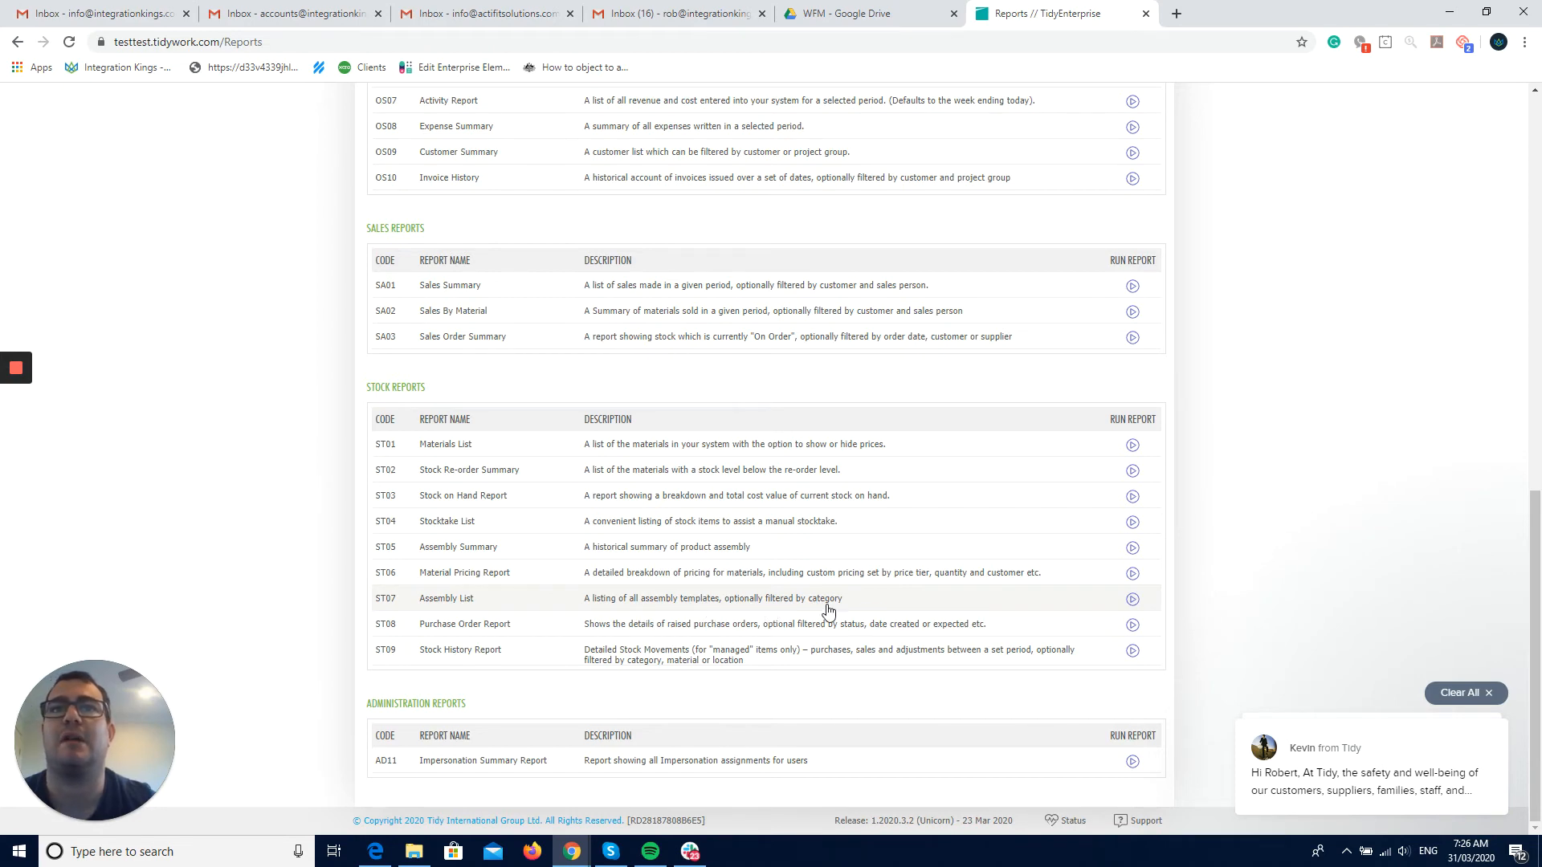
pyautogui.click(1028, 607)
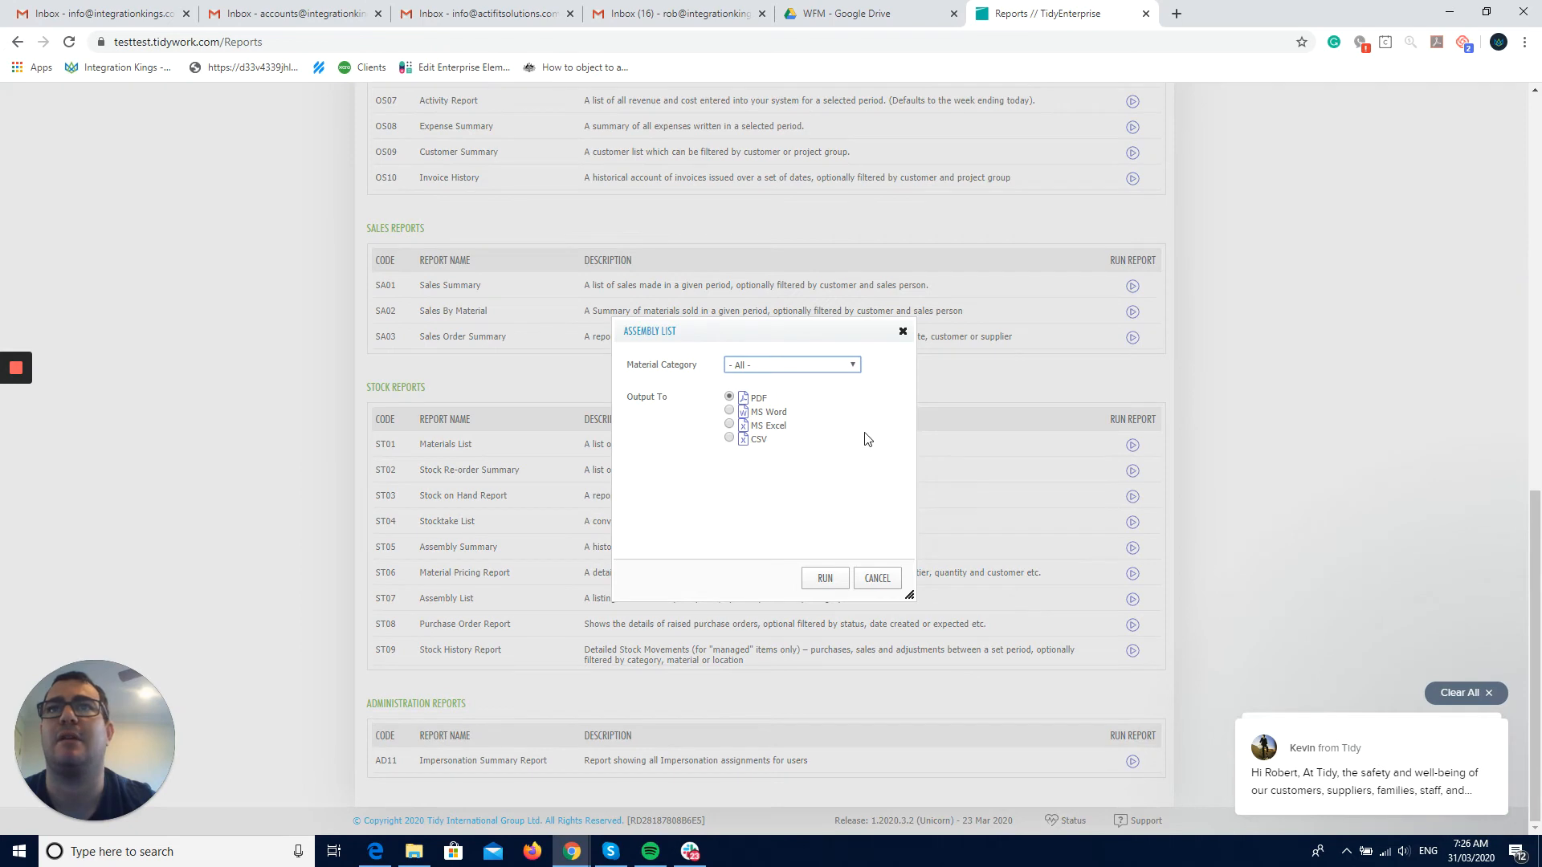
pyautogui.click(853, 367)
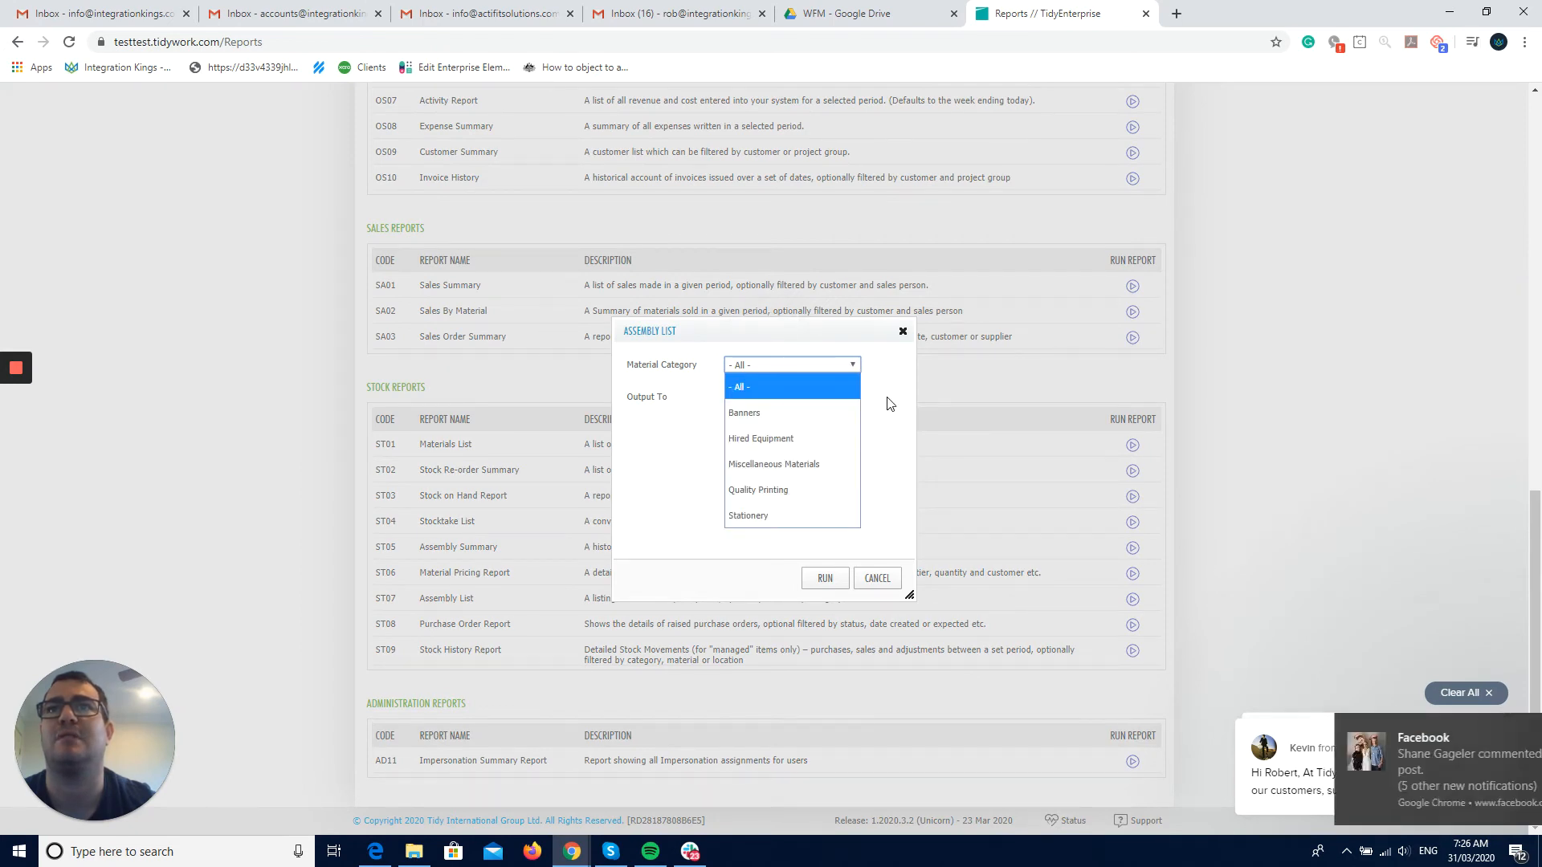
pyautogui.click(862, 500)
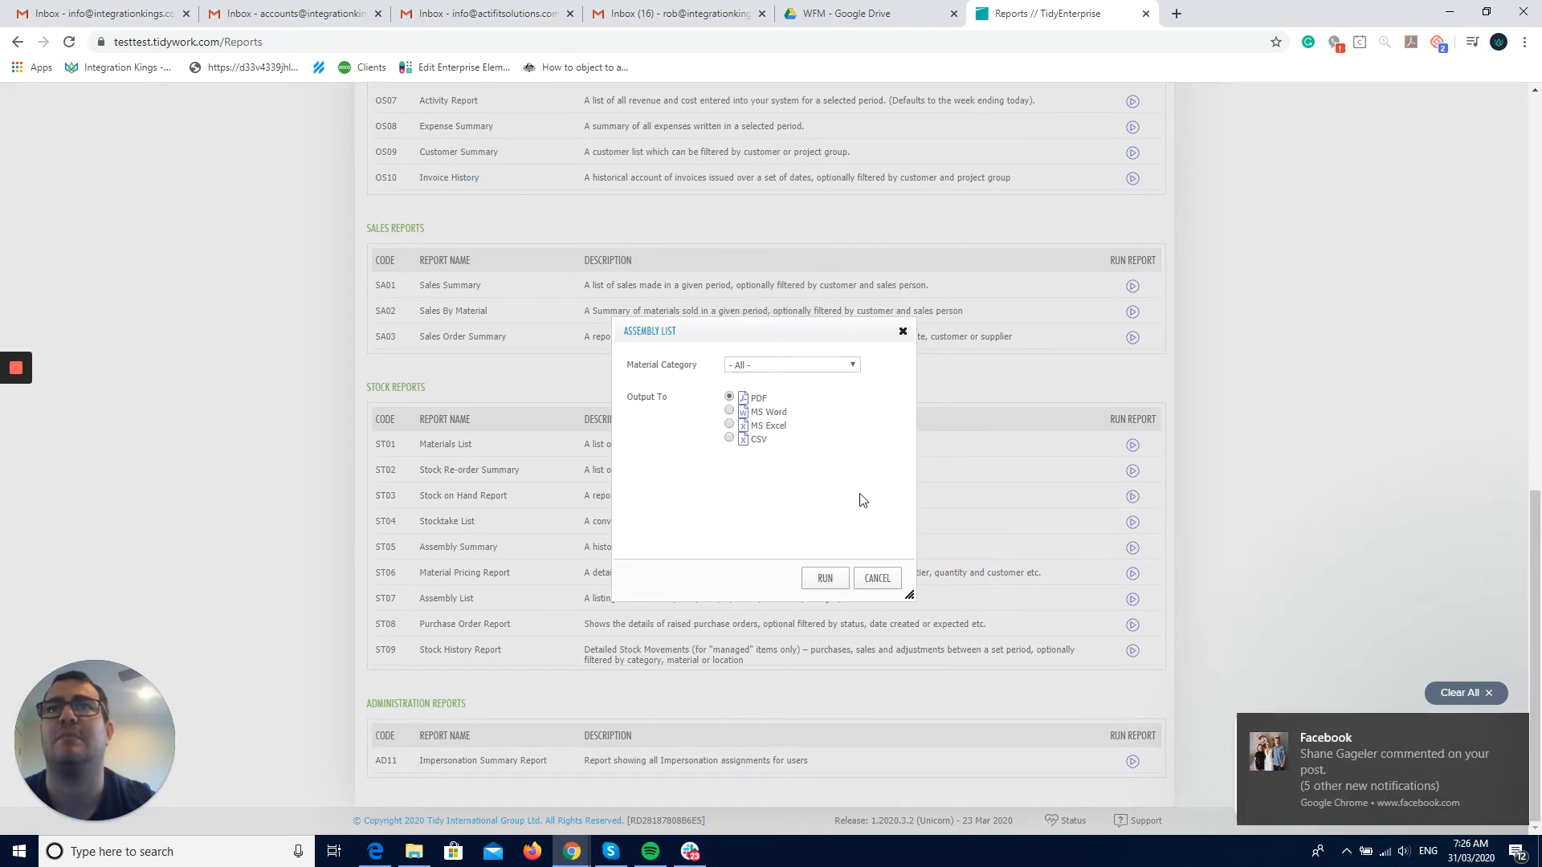
pyautogui.click(831, 579)
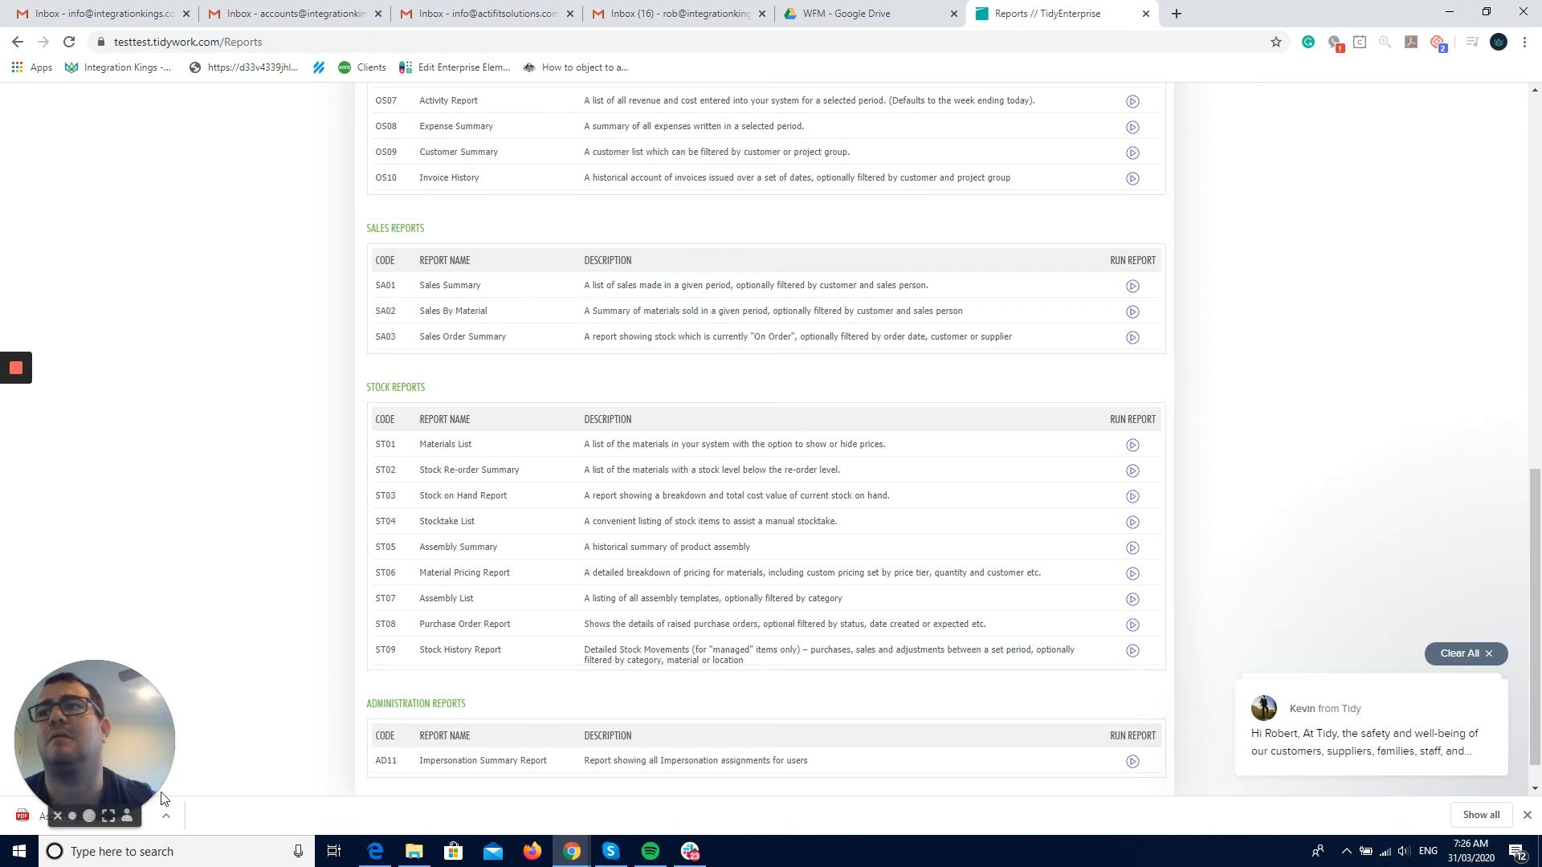
# Open the downloaded Assembly List PDF, review the kit's listing and components, and close it.
pyautogui.moveTo(130, 730); pyautogui.dragTo(134, 620)
pyautogui.click(112, 808)
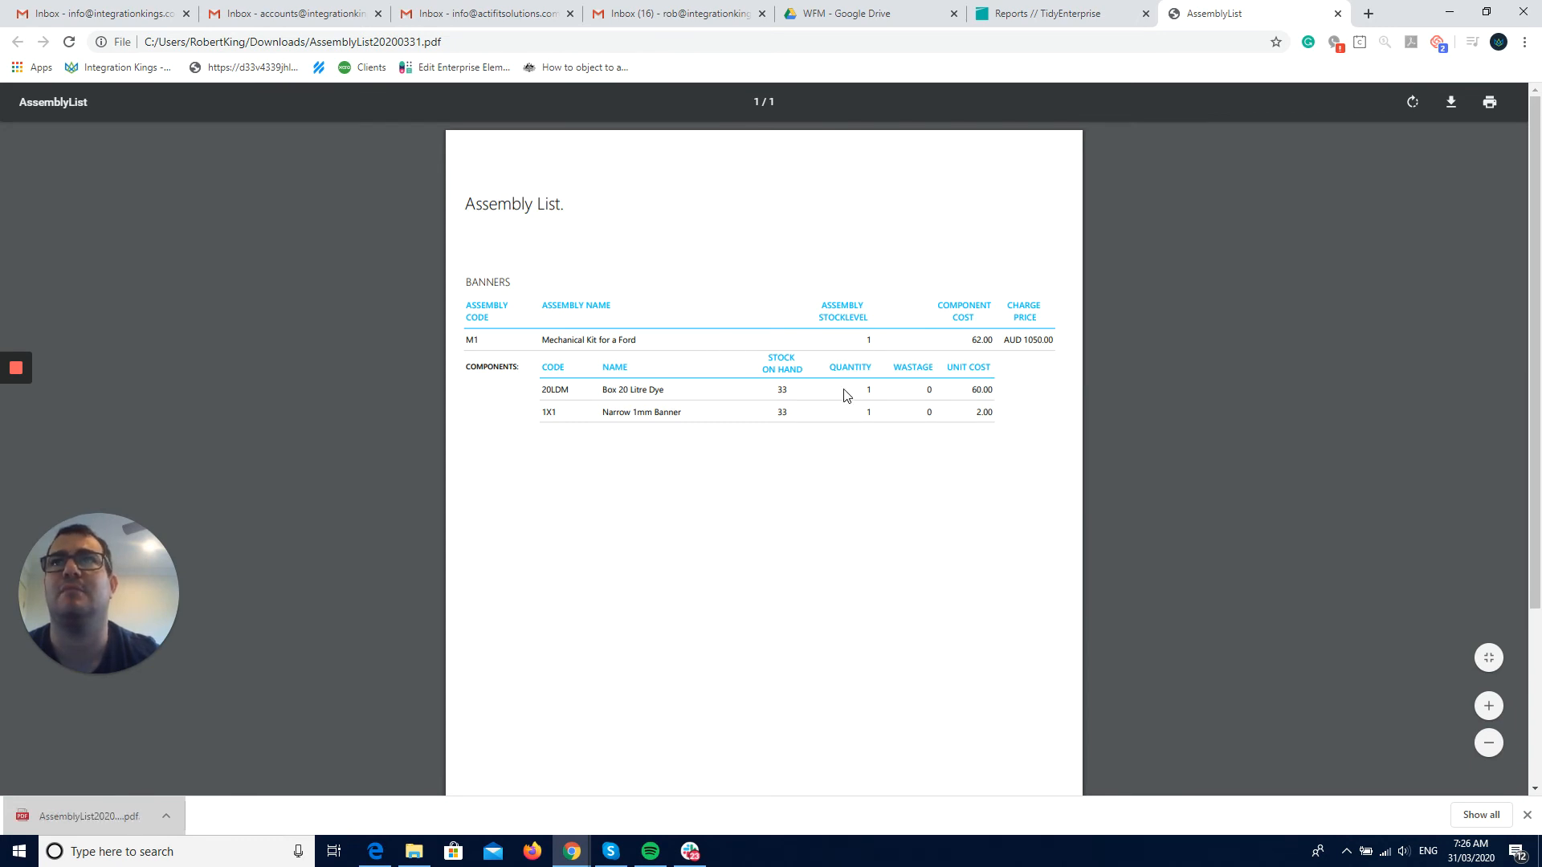
pyautogui.scroll(-3, 1148, 291)
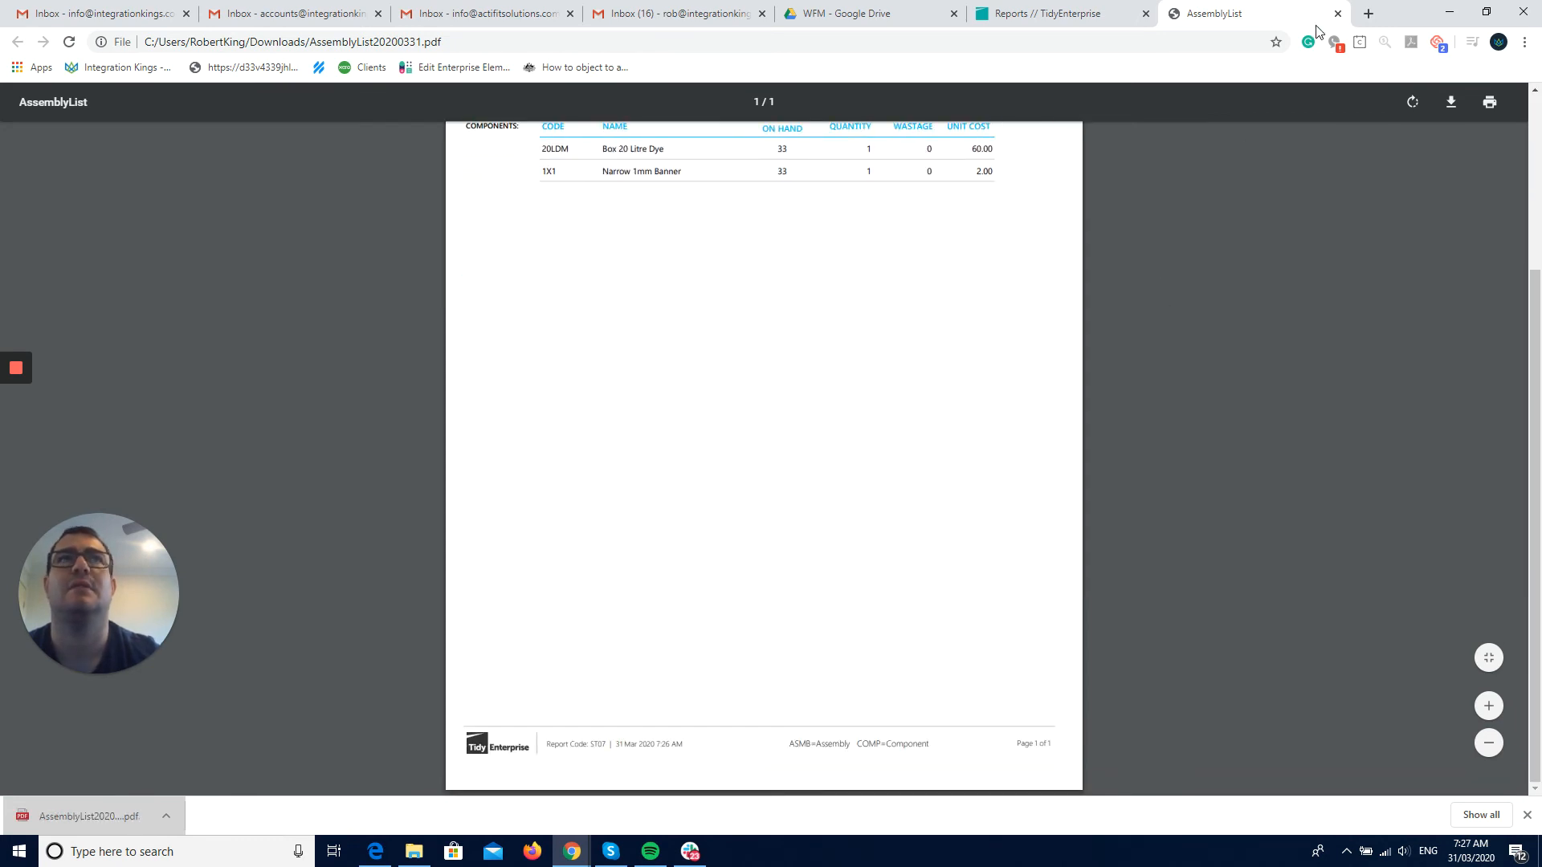
pyautogui.click(1339, 14)
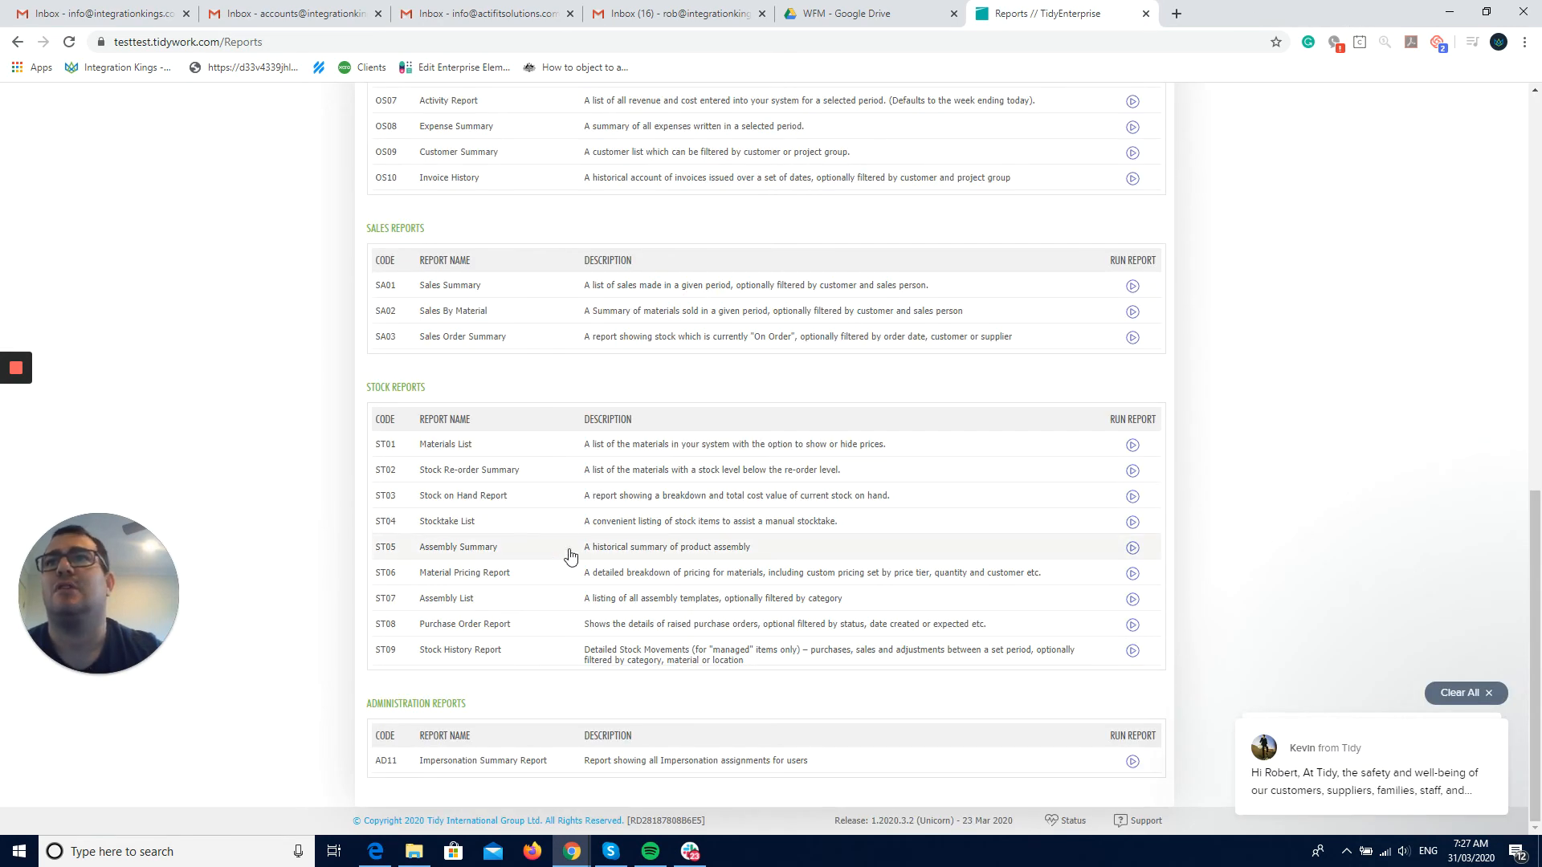
# Run the ST05 Assembly Summary report for 25/03/20 to 31/03/20 as PDF, review the document, and close it.
pyautogui.click(509, 551)
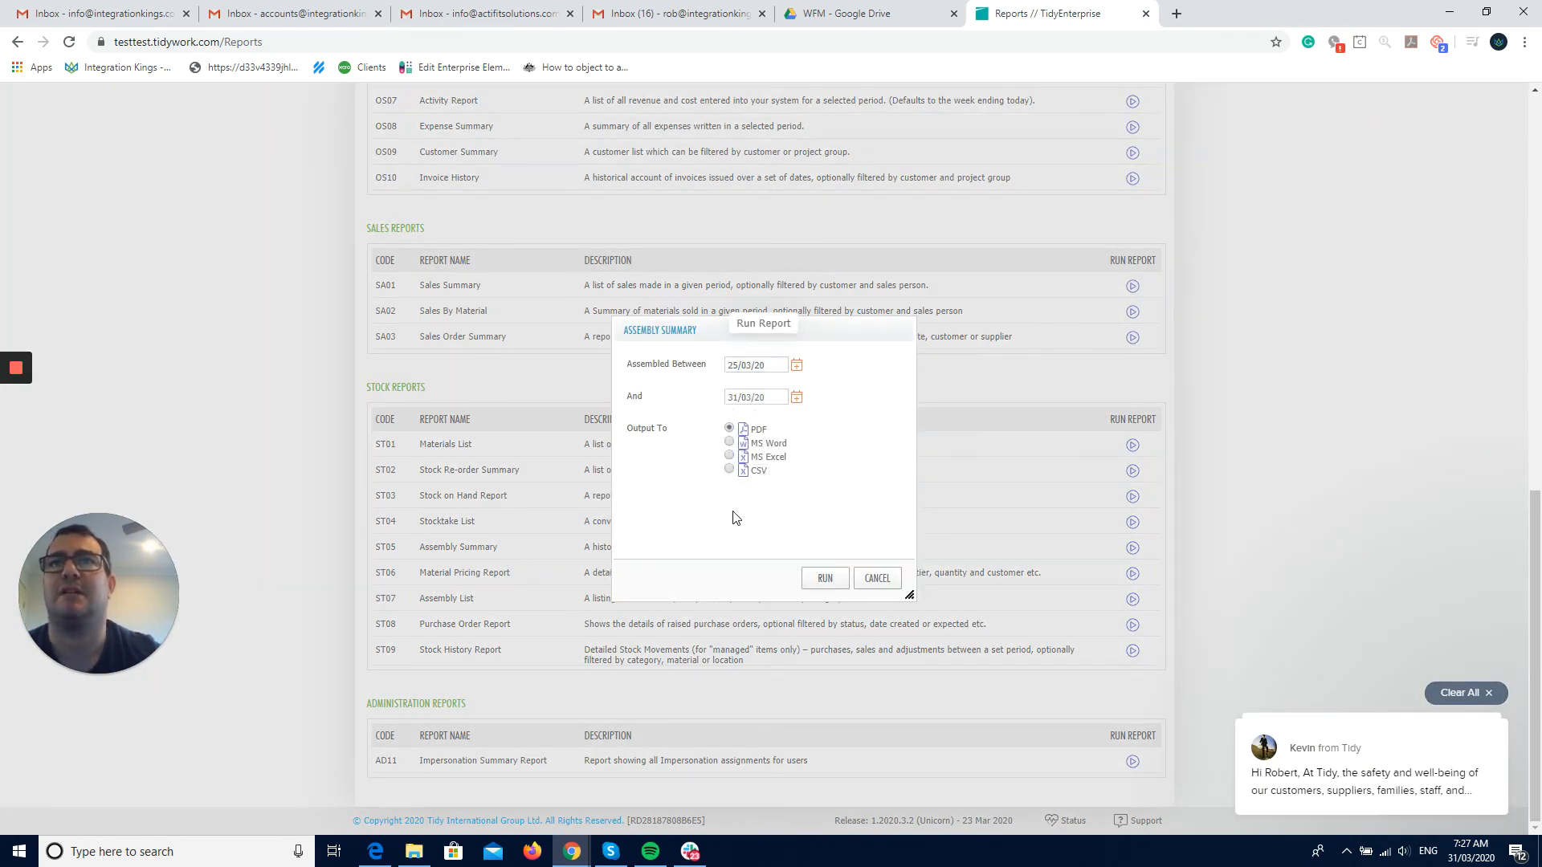
pyautogui.click(824, 578)
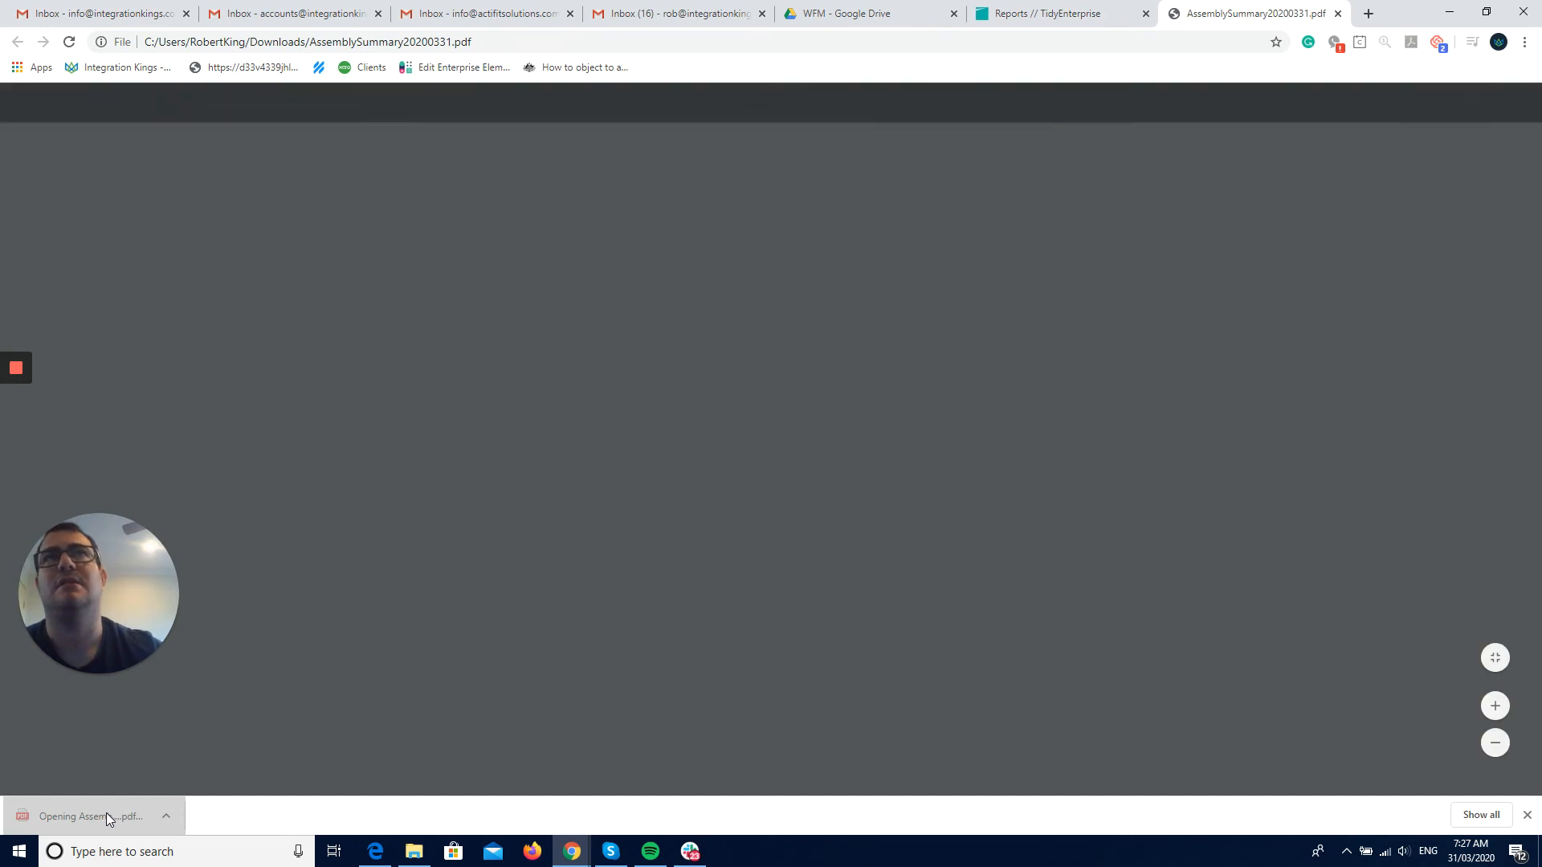
pyautogui.scroll(-3, 976, 393)
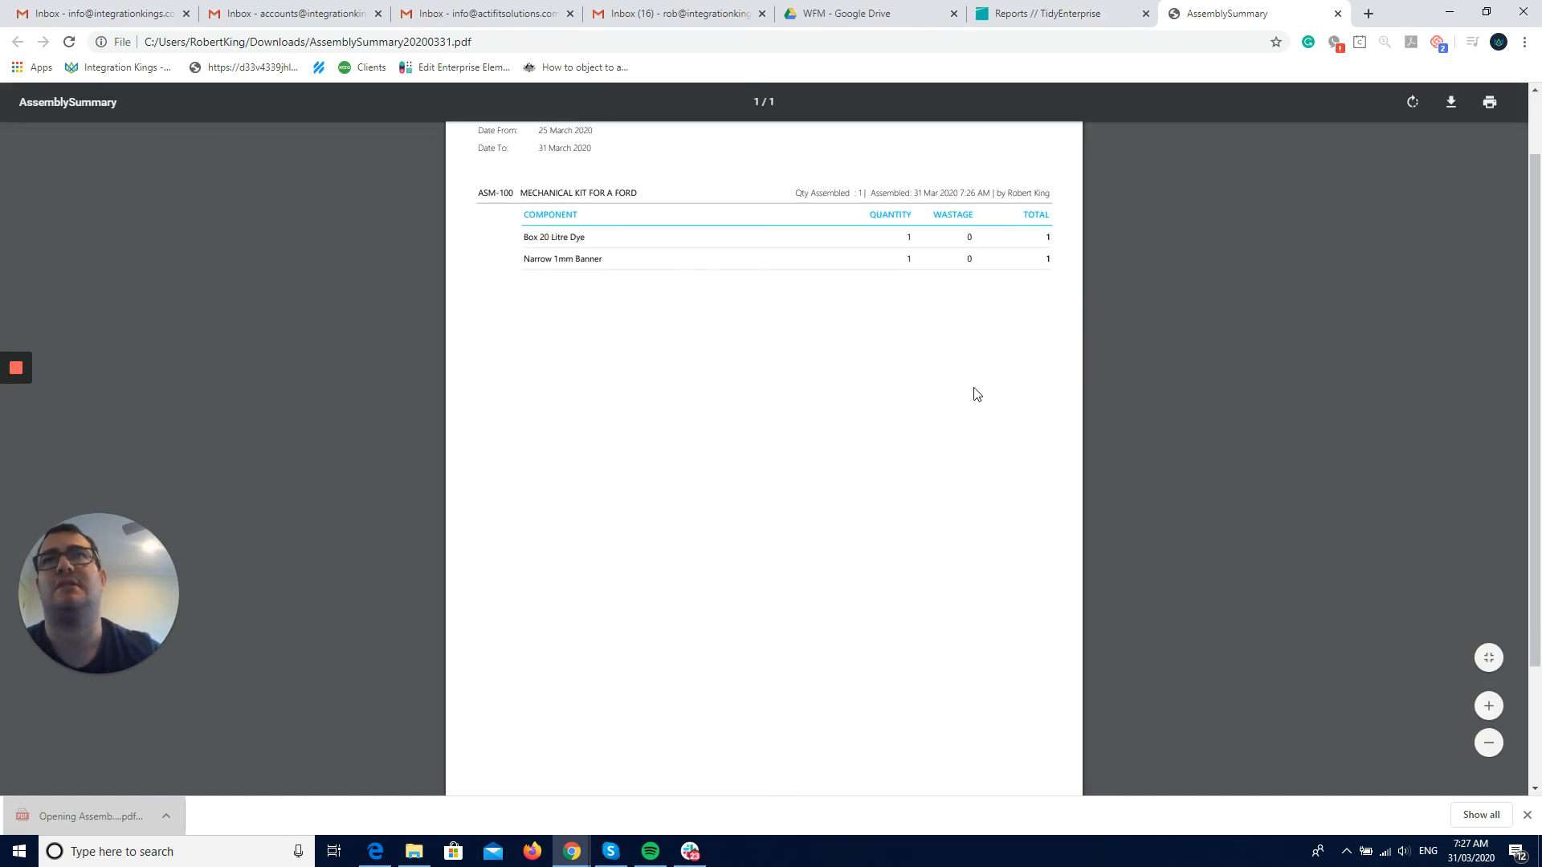
pyautogui.click(1336, 15)
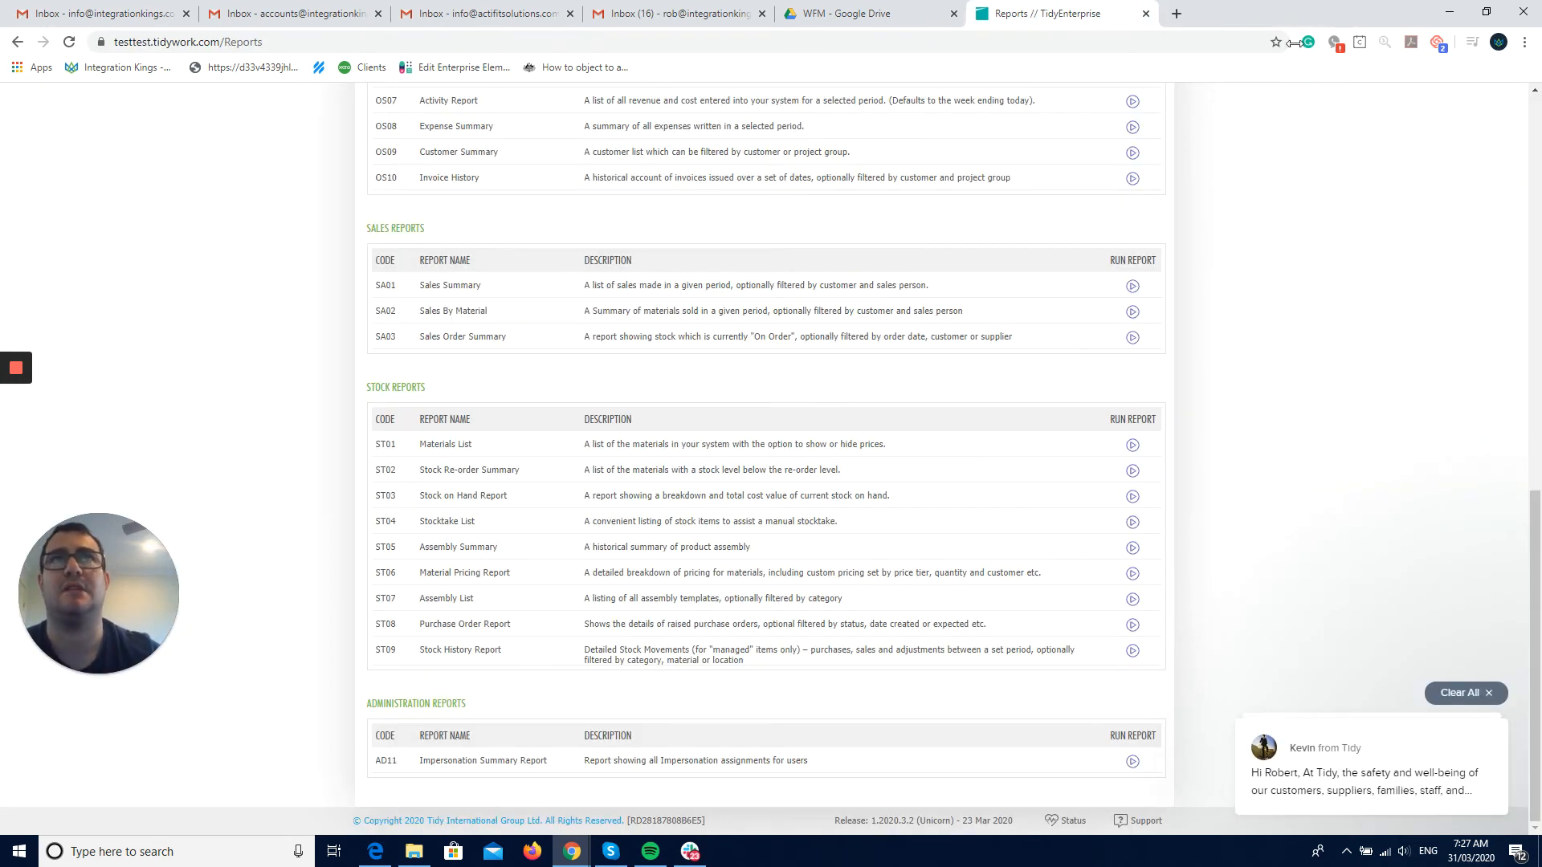
pyautogui.scroll(1, 1060, 262)
pyautogui.scroll(4, 1047, 257)
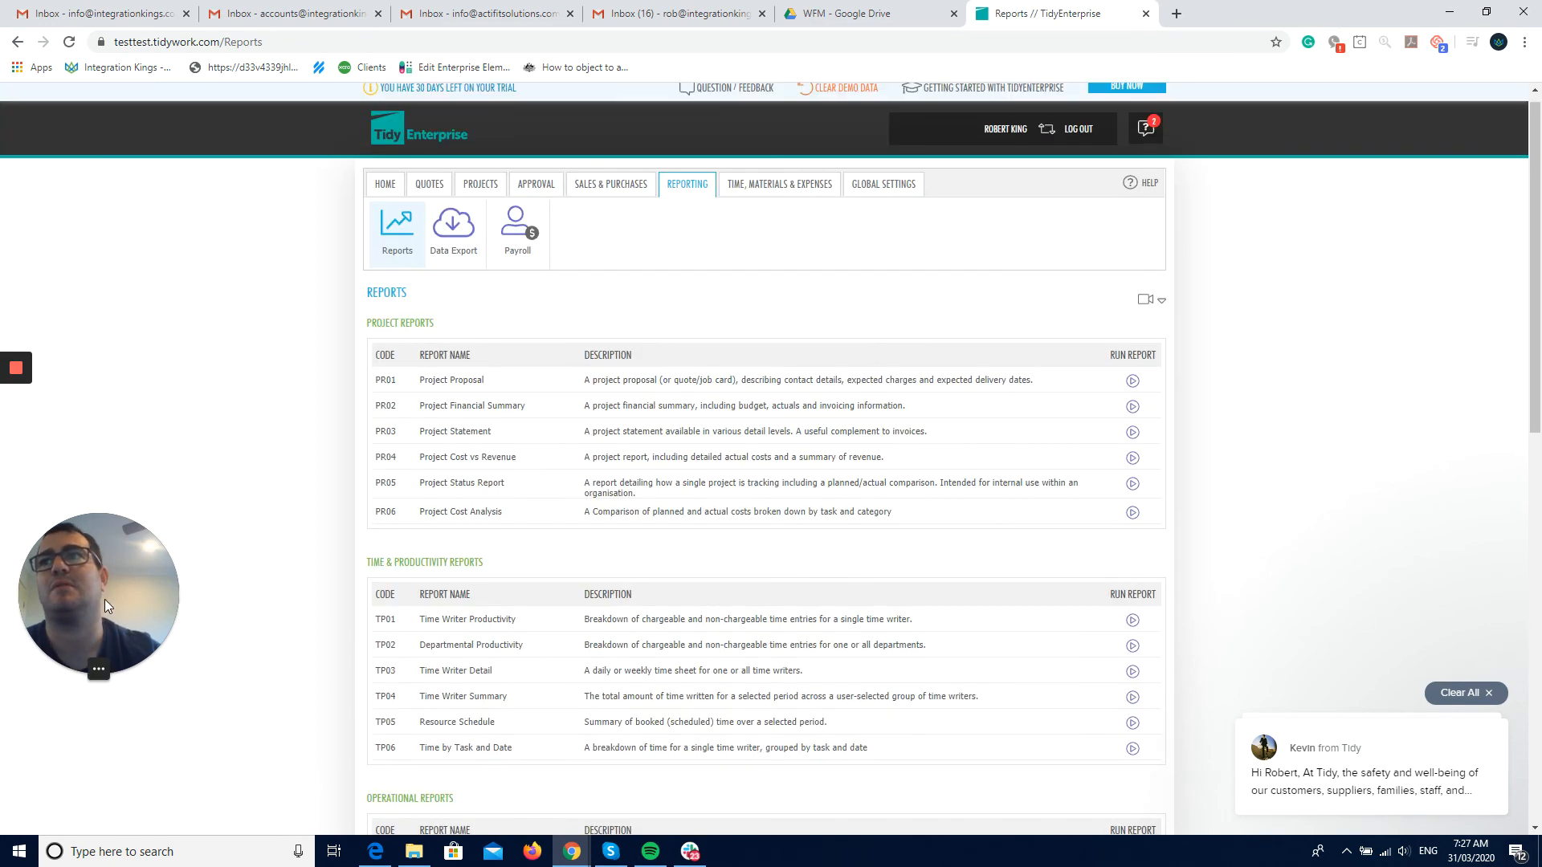
pyautogui.moveTo(104, 599); pyautogui.dragTo(124, 696)
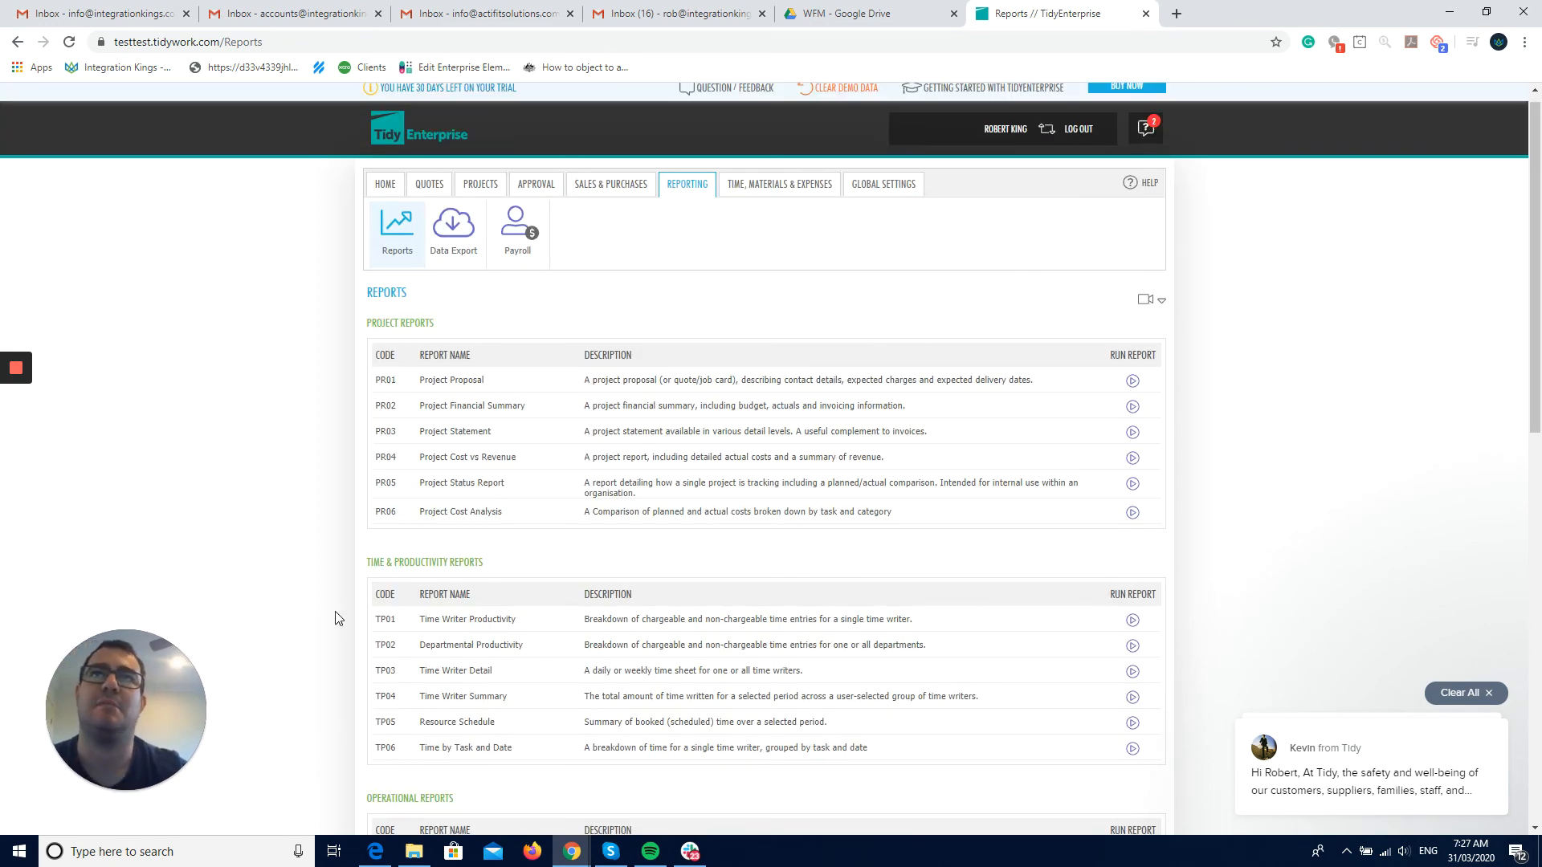
pyautogui.scroll(1, 821, 357)
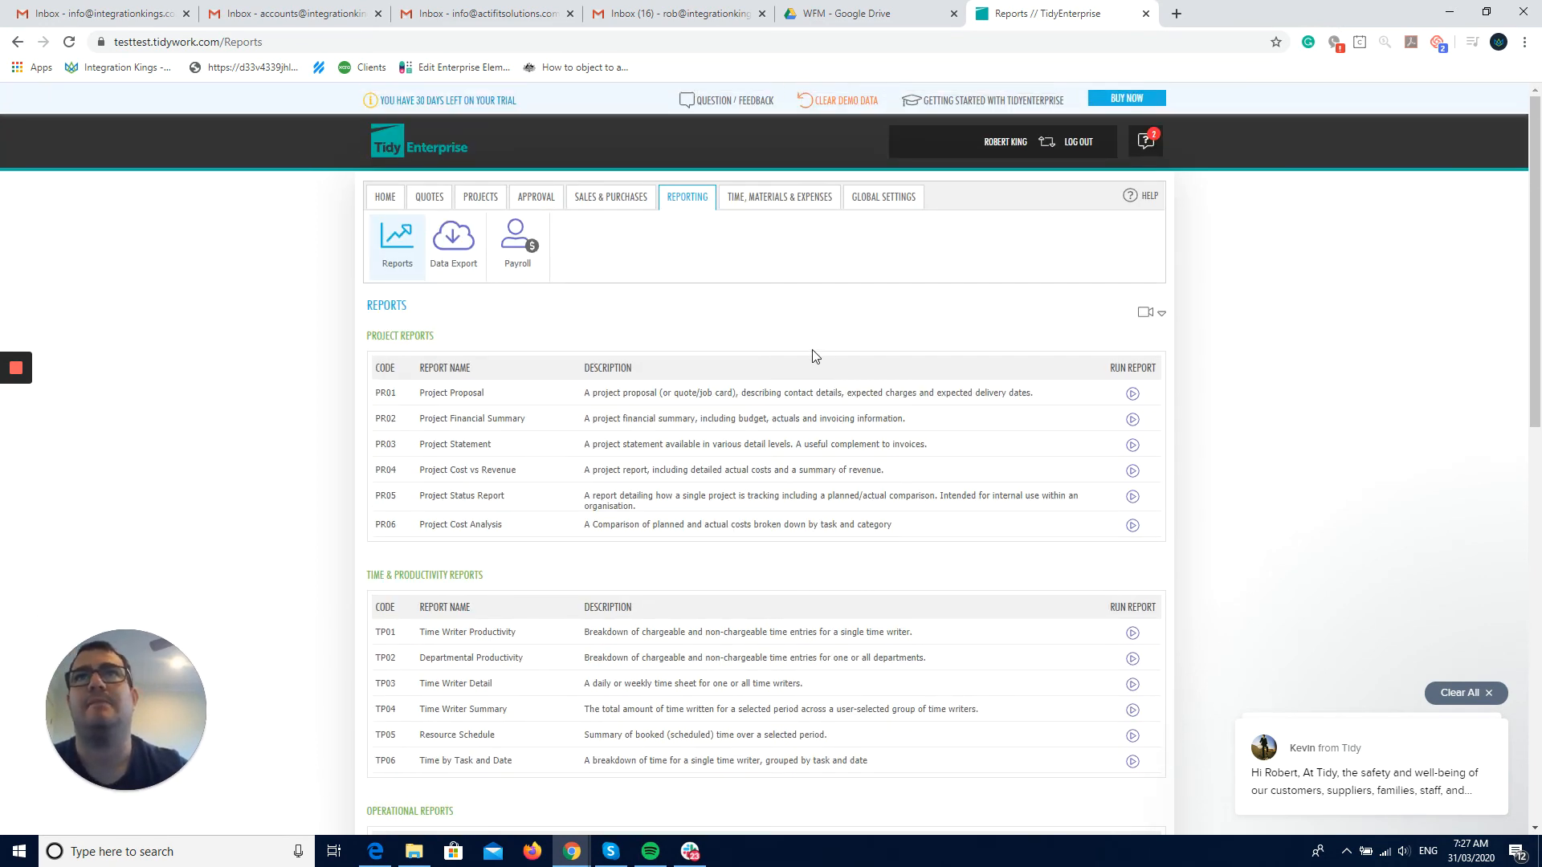
pyautogui.scroll(-1, 677, 602)
pyautogui.scroll(1, 677, 616)
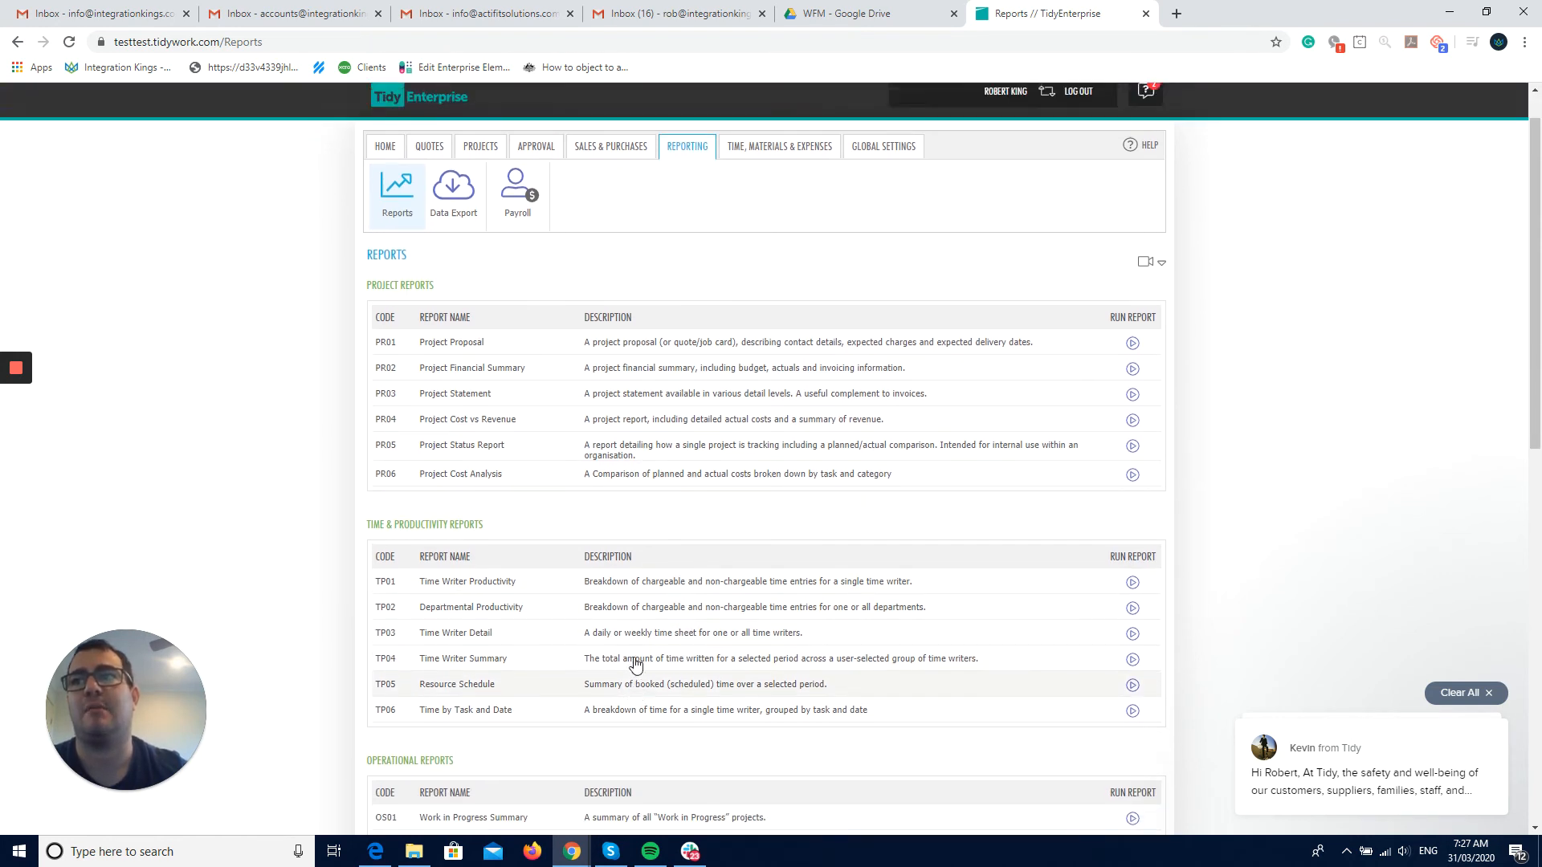
pyautogui.moveTo(817, 224)
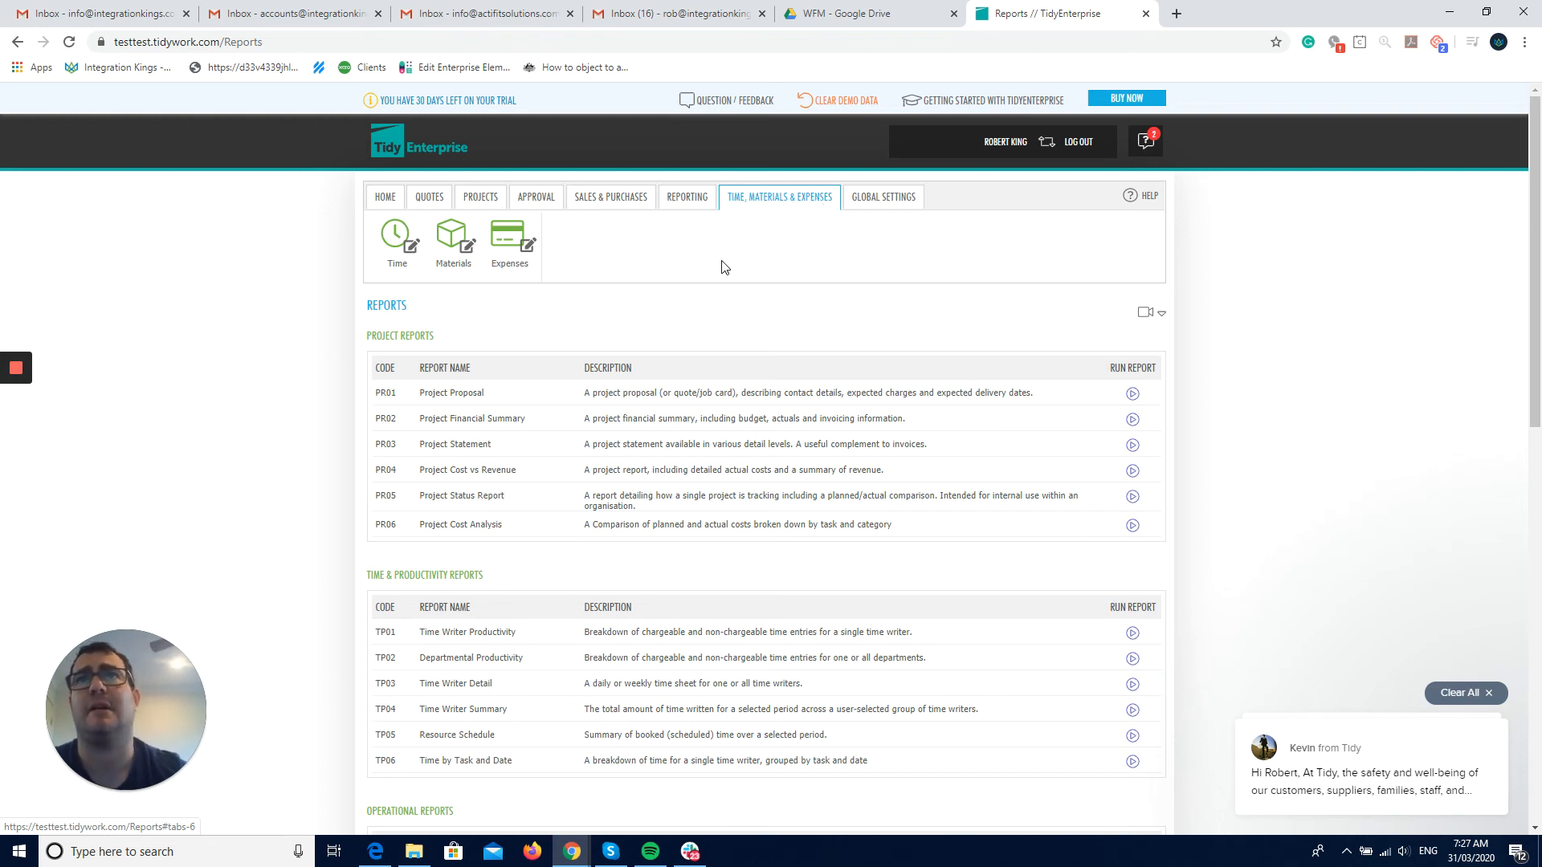
pyautogui.click(884, 200)
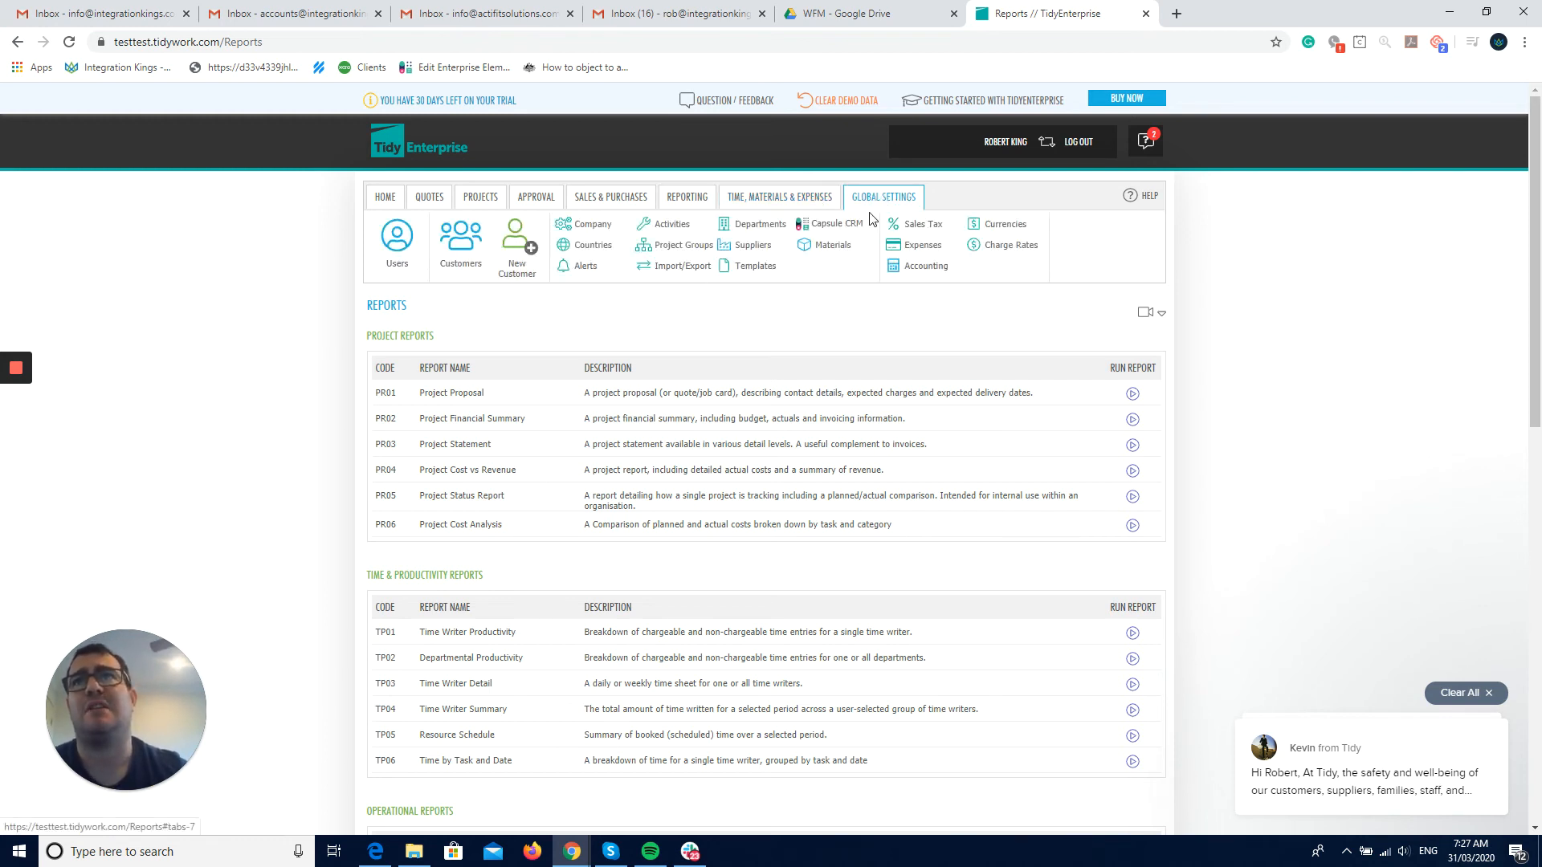
# Open project A0004 - SG Annual Report for editing and show its material plan.
pyautogui.moveTo(480, 197)
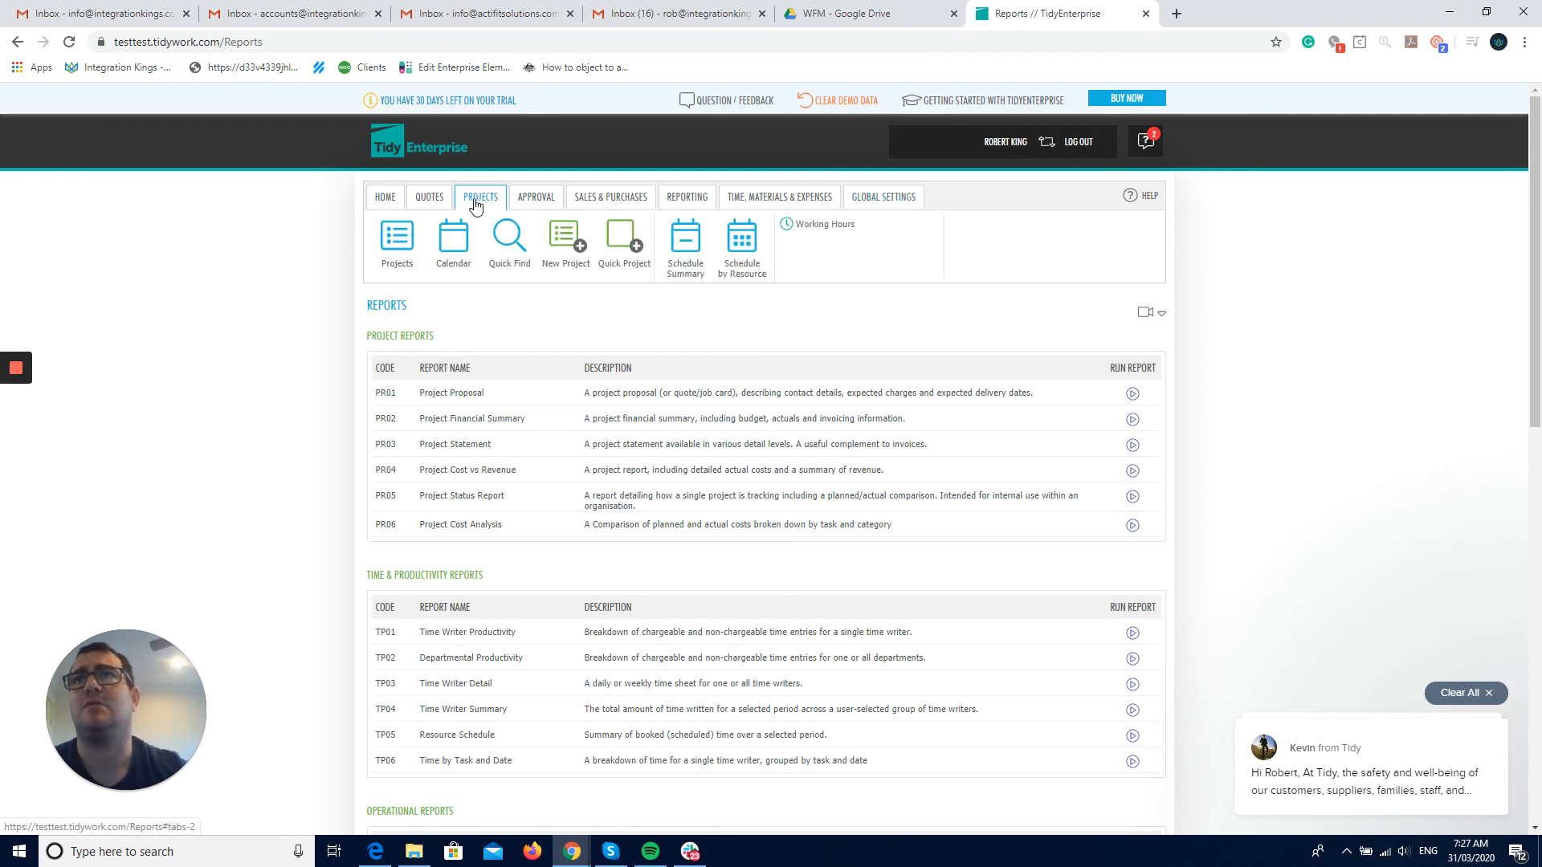
pyautogui.click(408, 250)
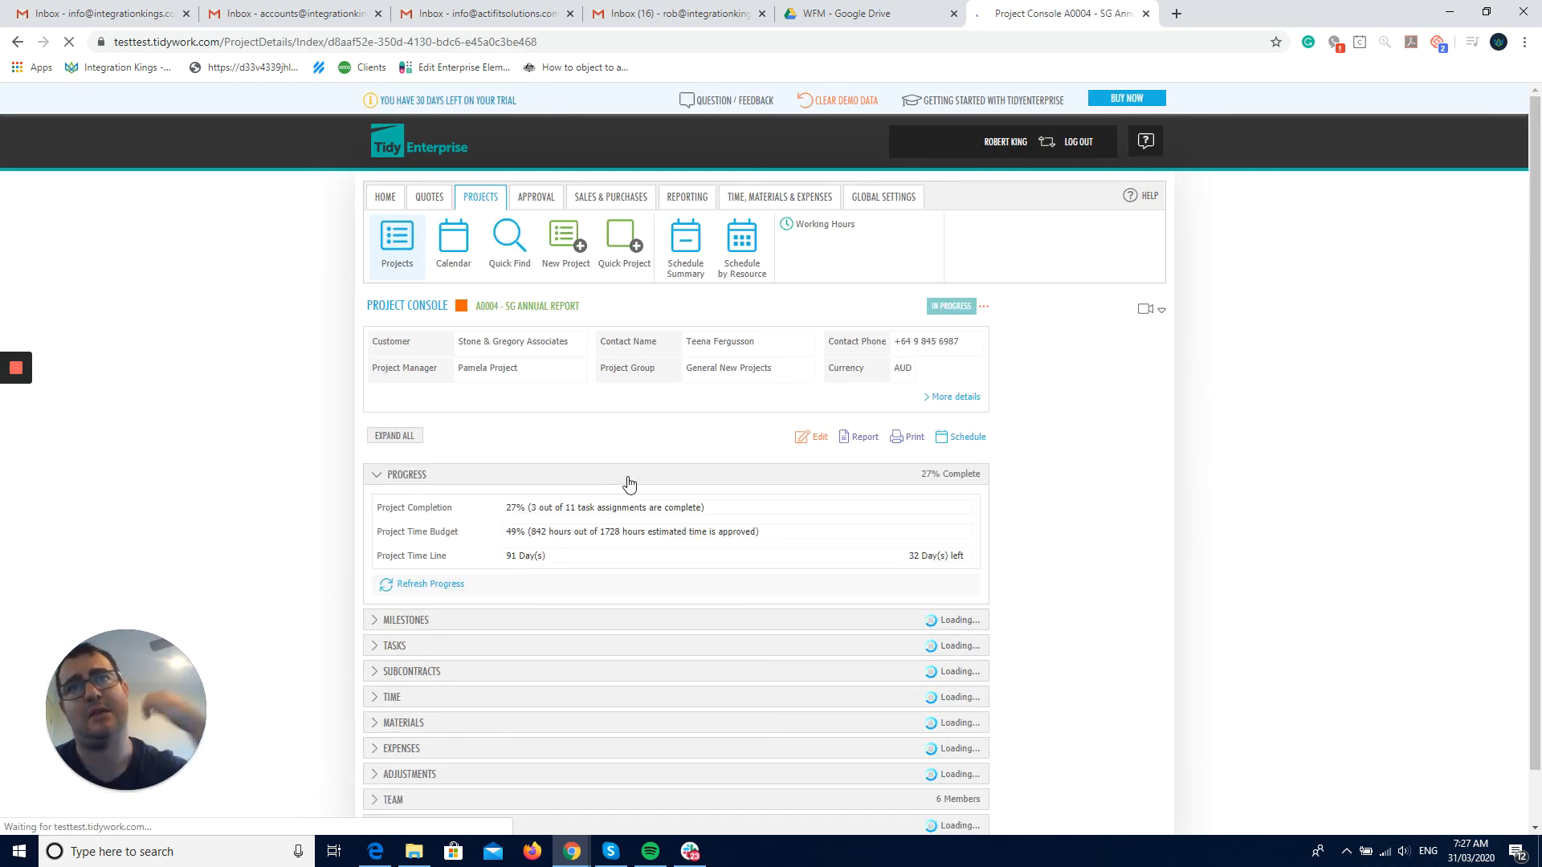
pyautogui.click(817, 440)
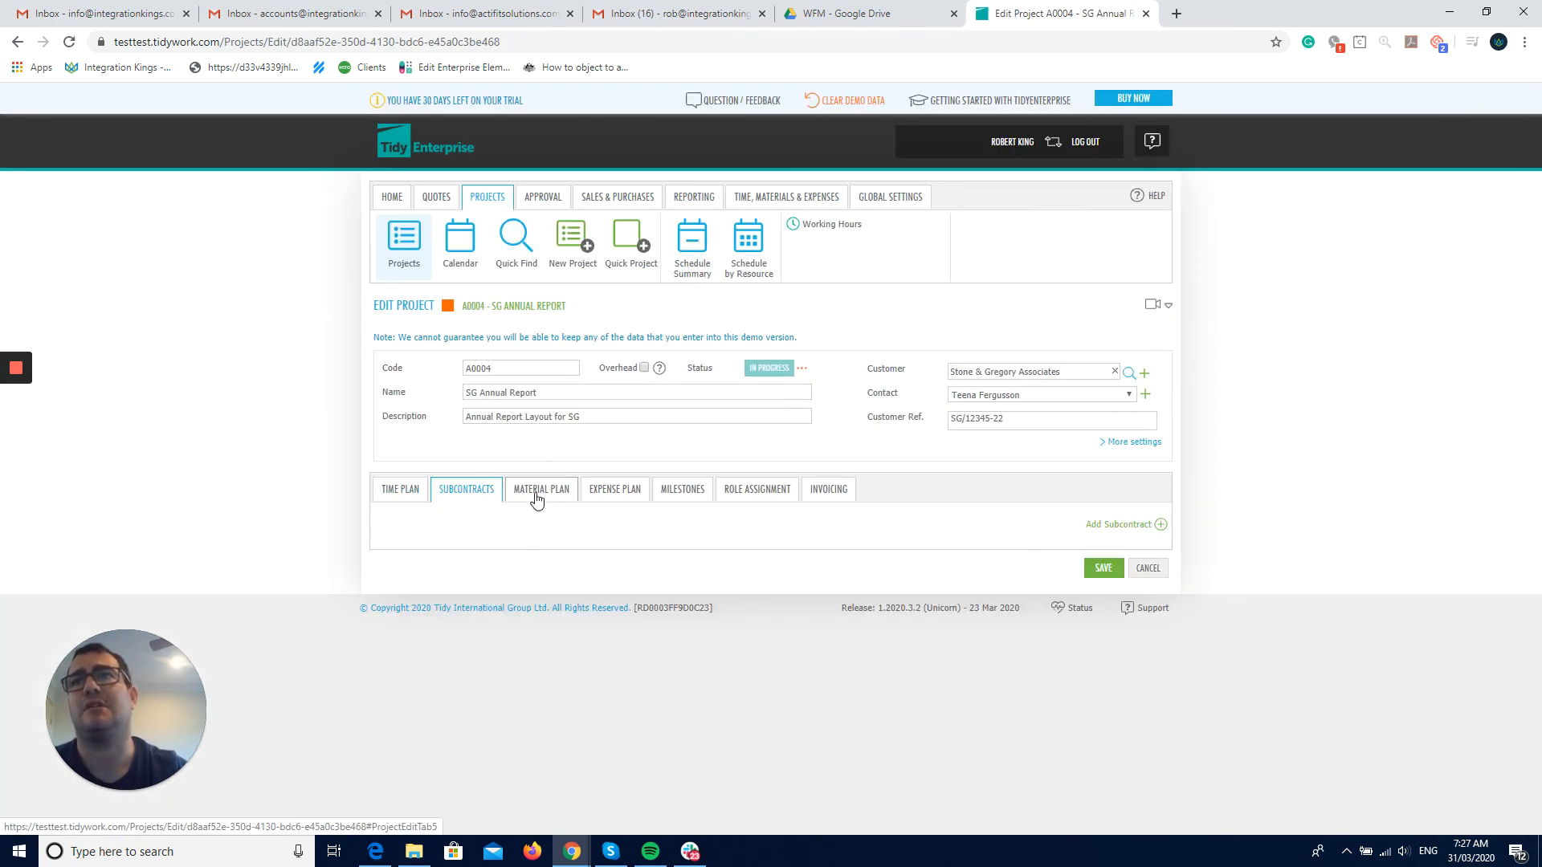
pyautogui.click(534, 491)
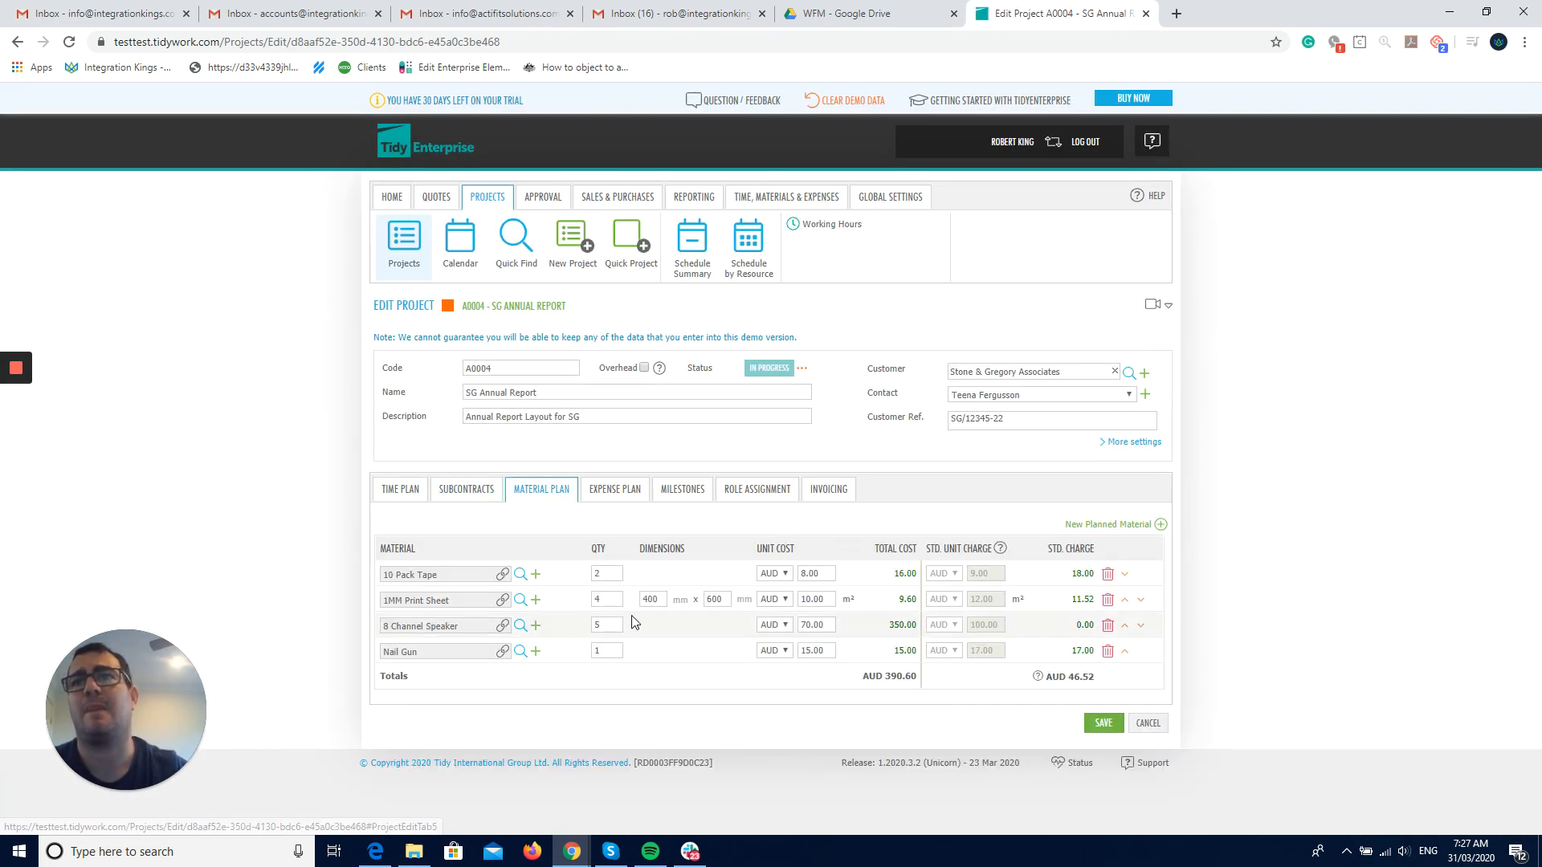
# Add Mechanical Kit for a Ford as a new planned material in the project and save the project.
pyautogui.click(1112, 526)
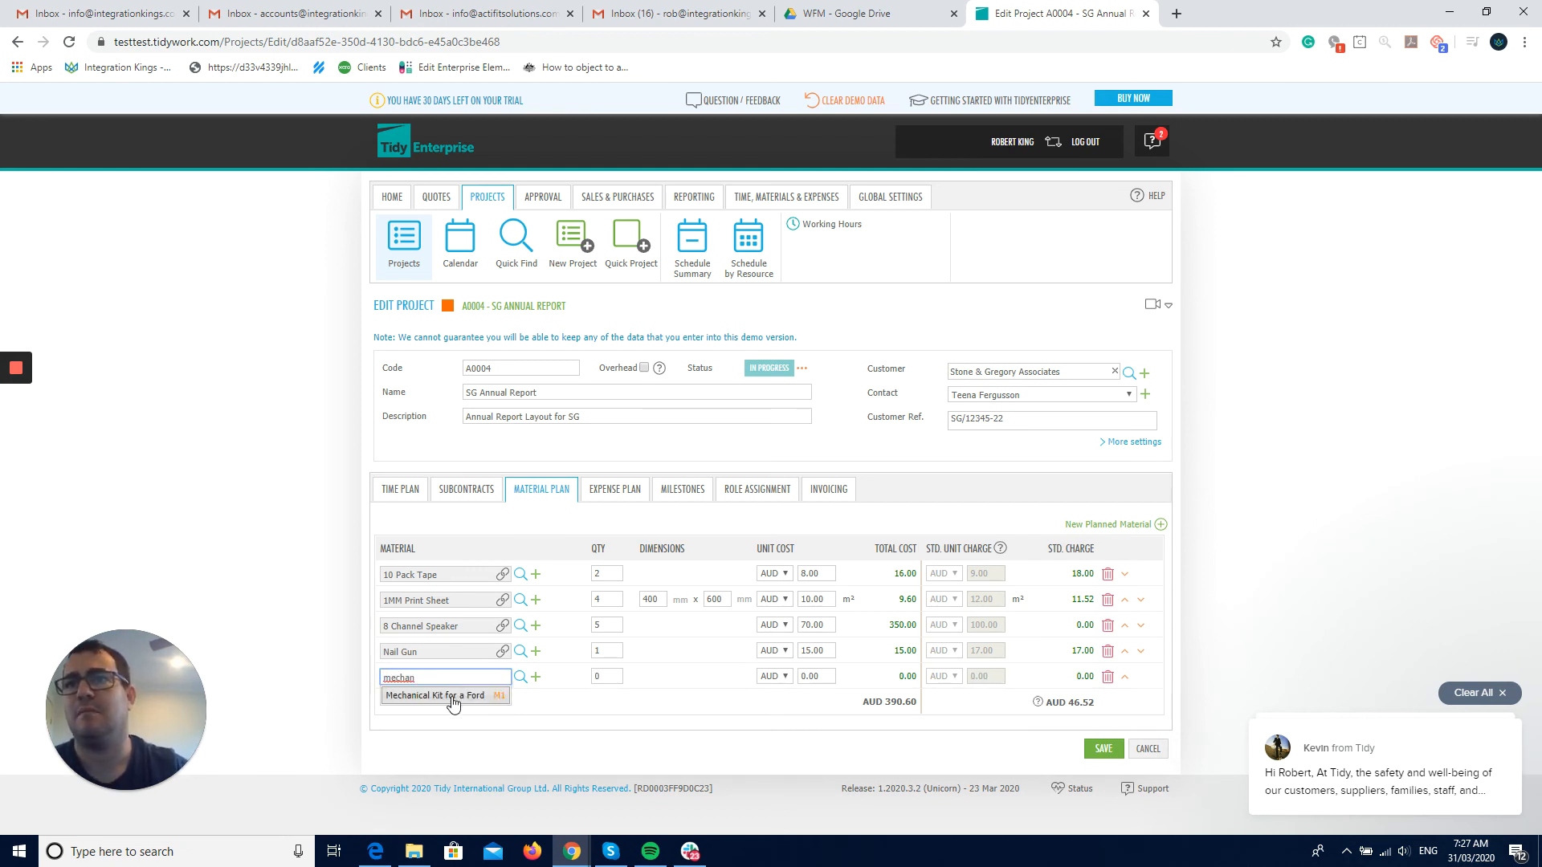
pyautogui.click(450, 696)
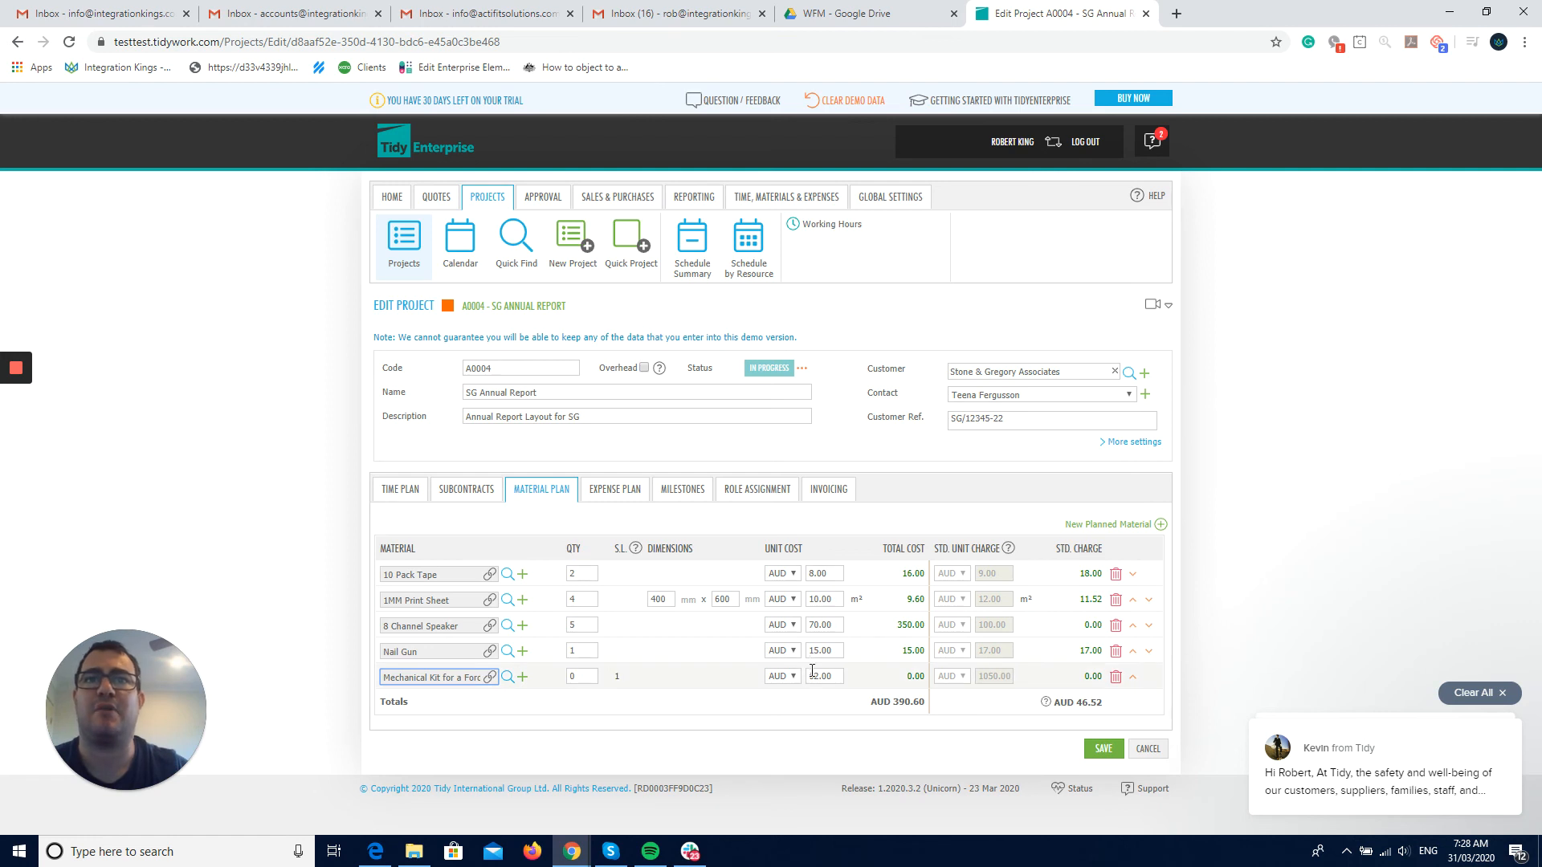
pyautogui.click(1119, 749)
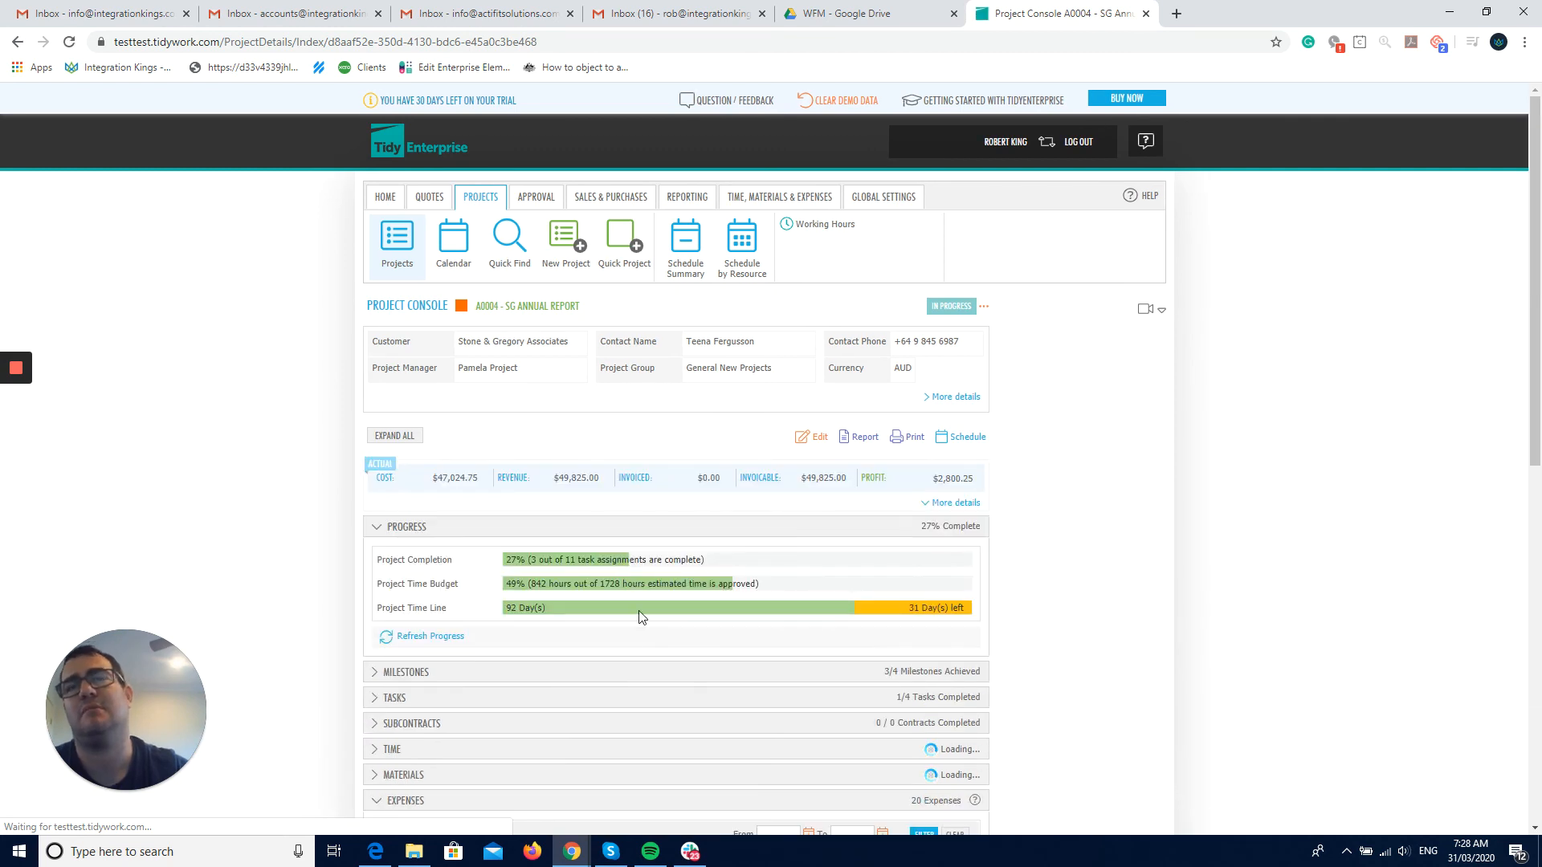
# View the new material entry form for Tuesday 31 March 2020 in the weekly materials log and close it without saving.
pyautogui.click(684, 202)
pyautogui.click(762, 201)
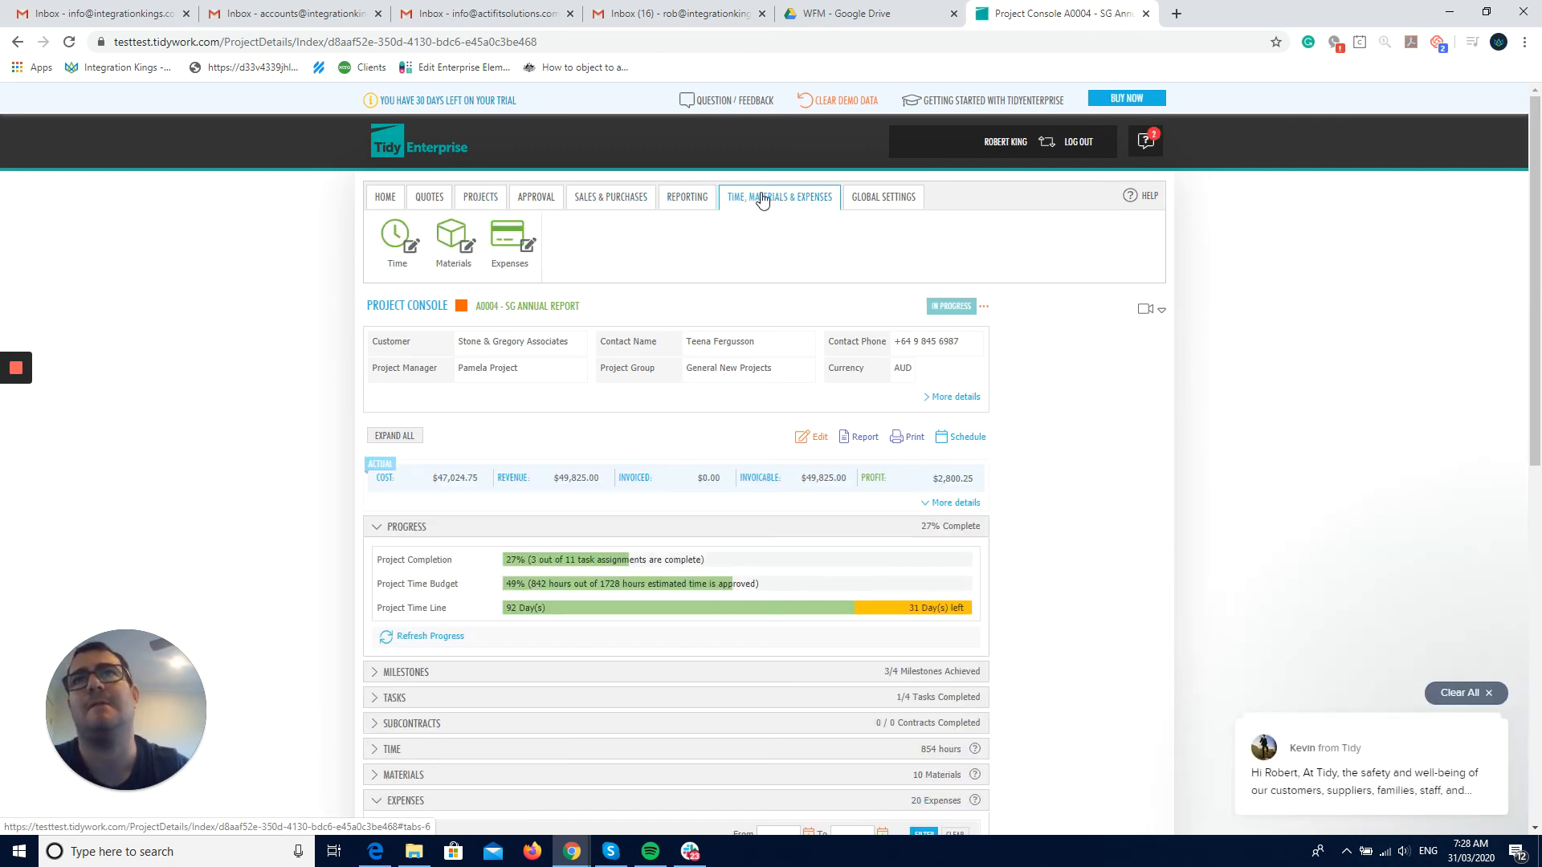
pyautogui.click(450, 256)
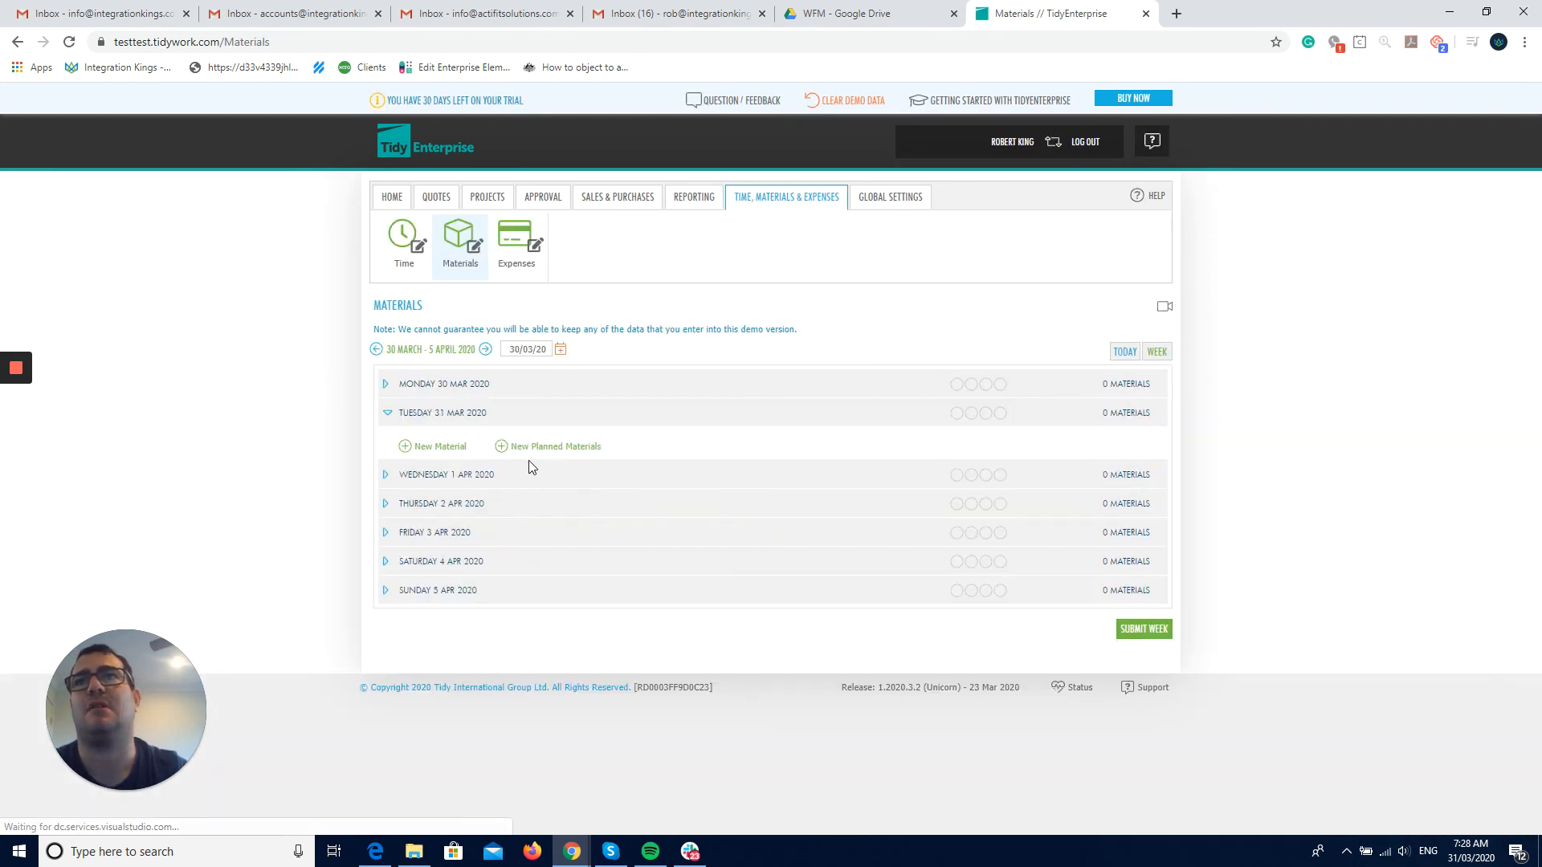
pyautogui.click(457, 448)
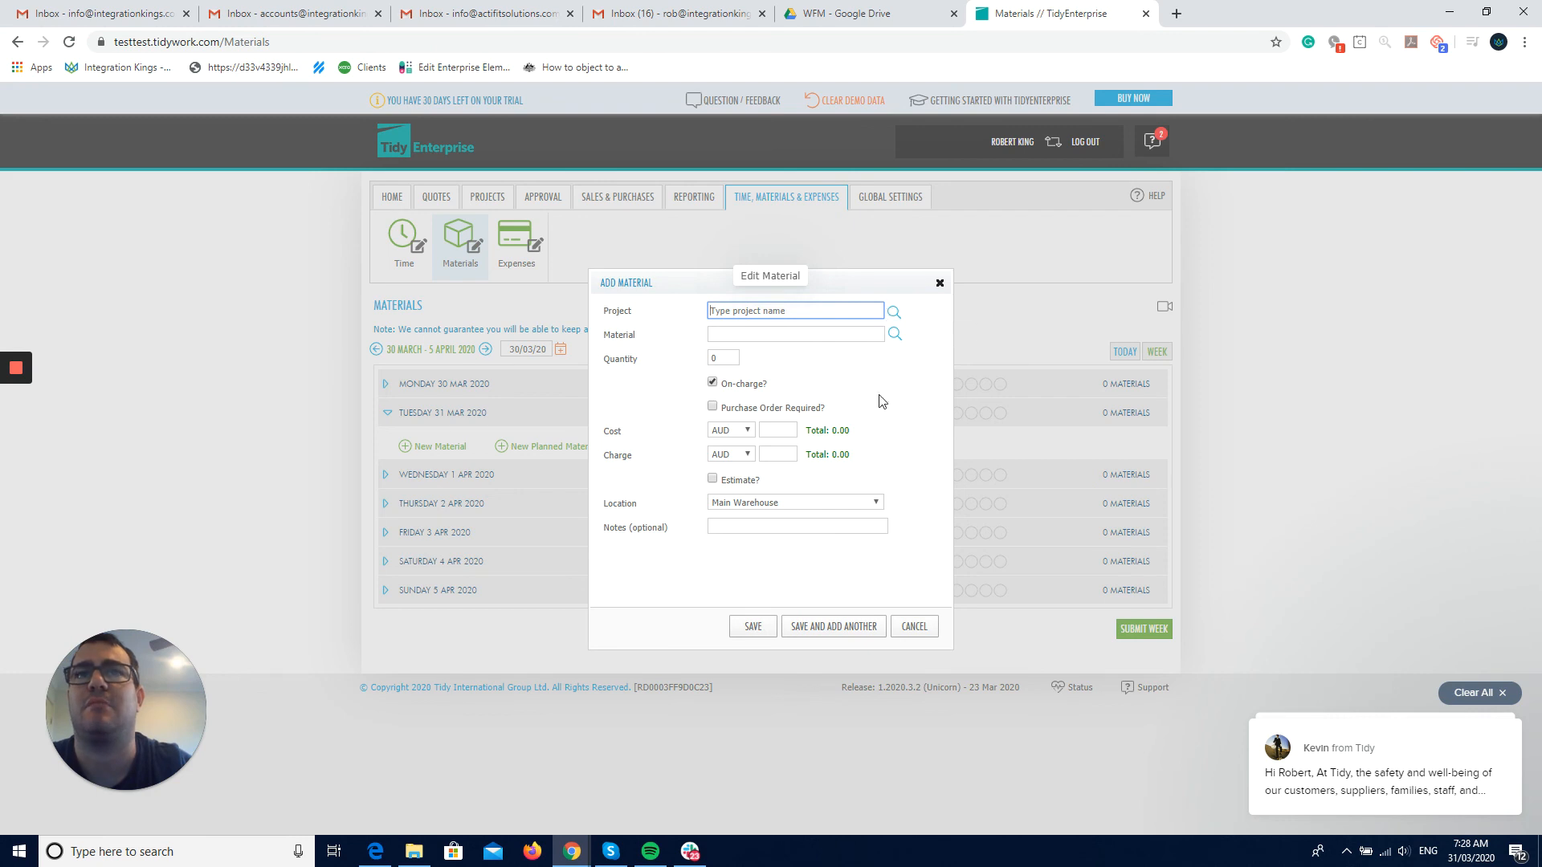
pyautogui.click(940, 283)
# Start a new sale and add the item Mechanical Kit for a Ford with quantity 1.
pyautogui.moveTo(598, 196)
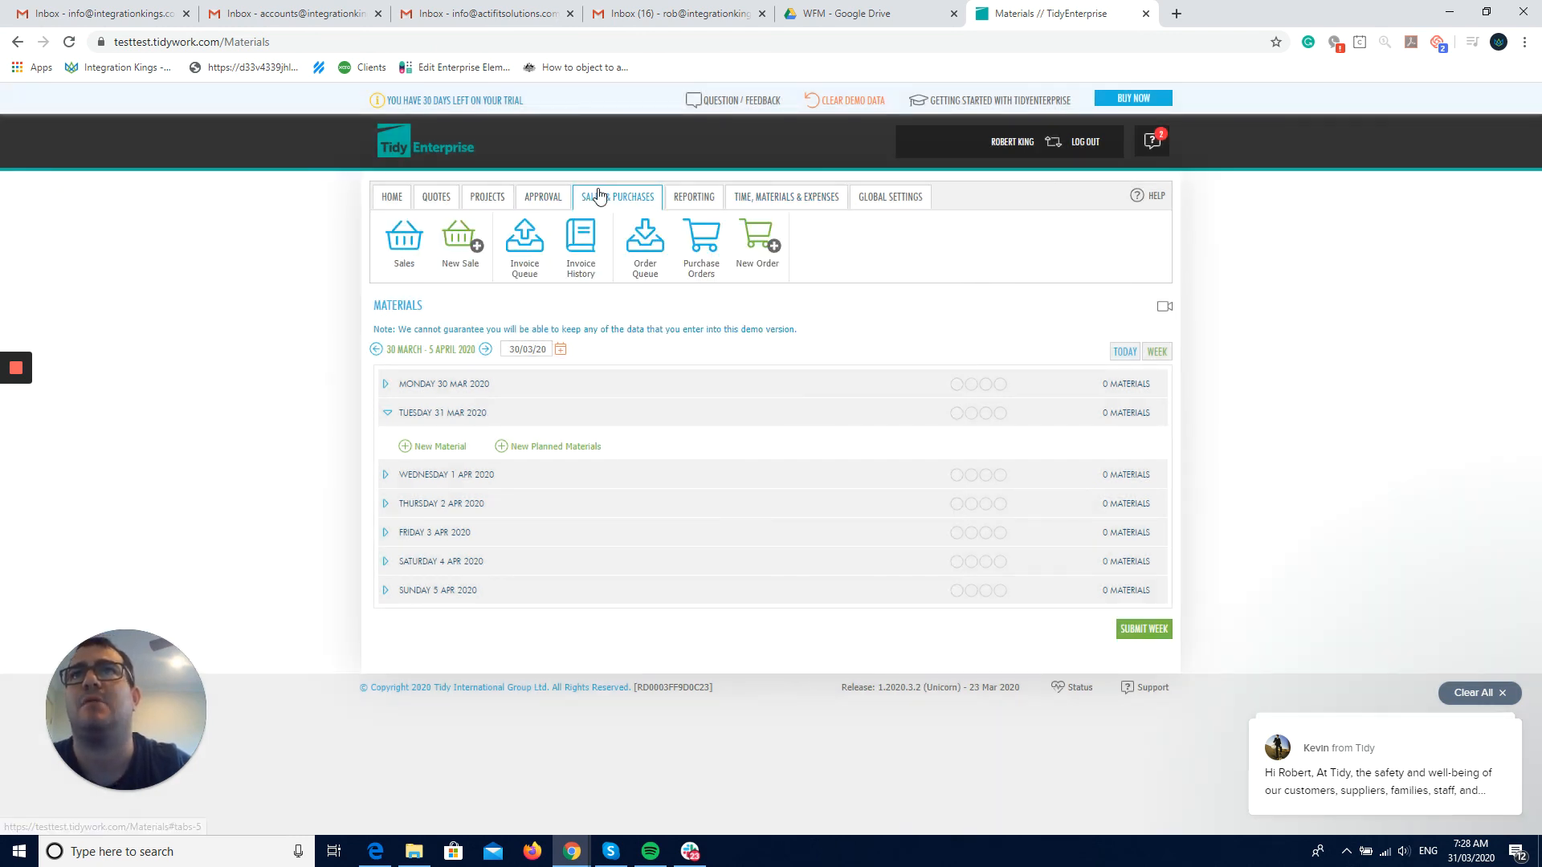
pyautogui.click(453, 253)
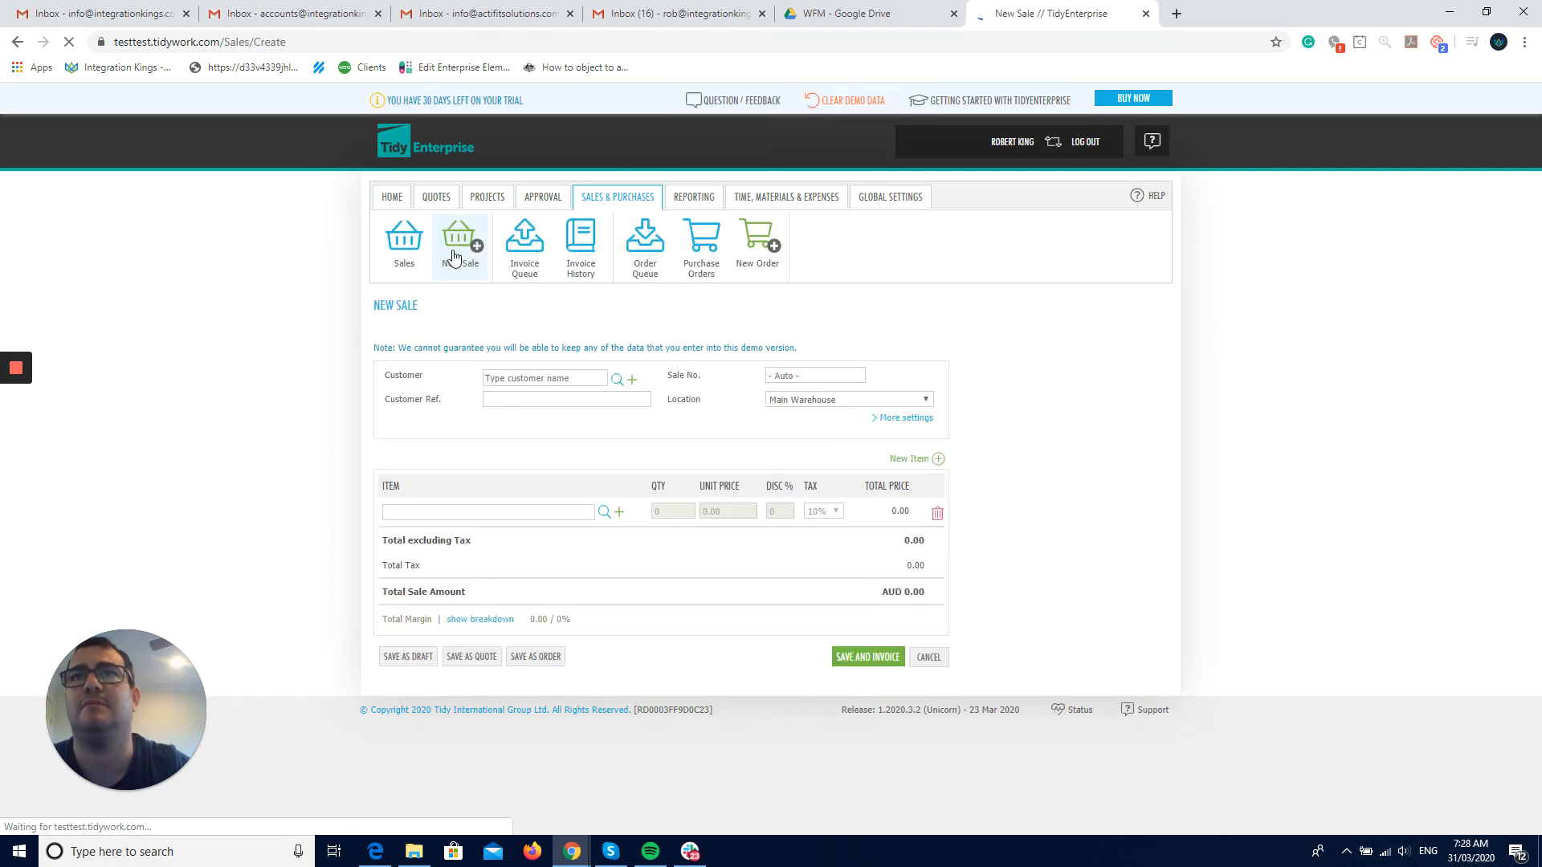
pyautogui.click(541, 512)
pyautogui.write('m')
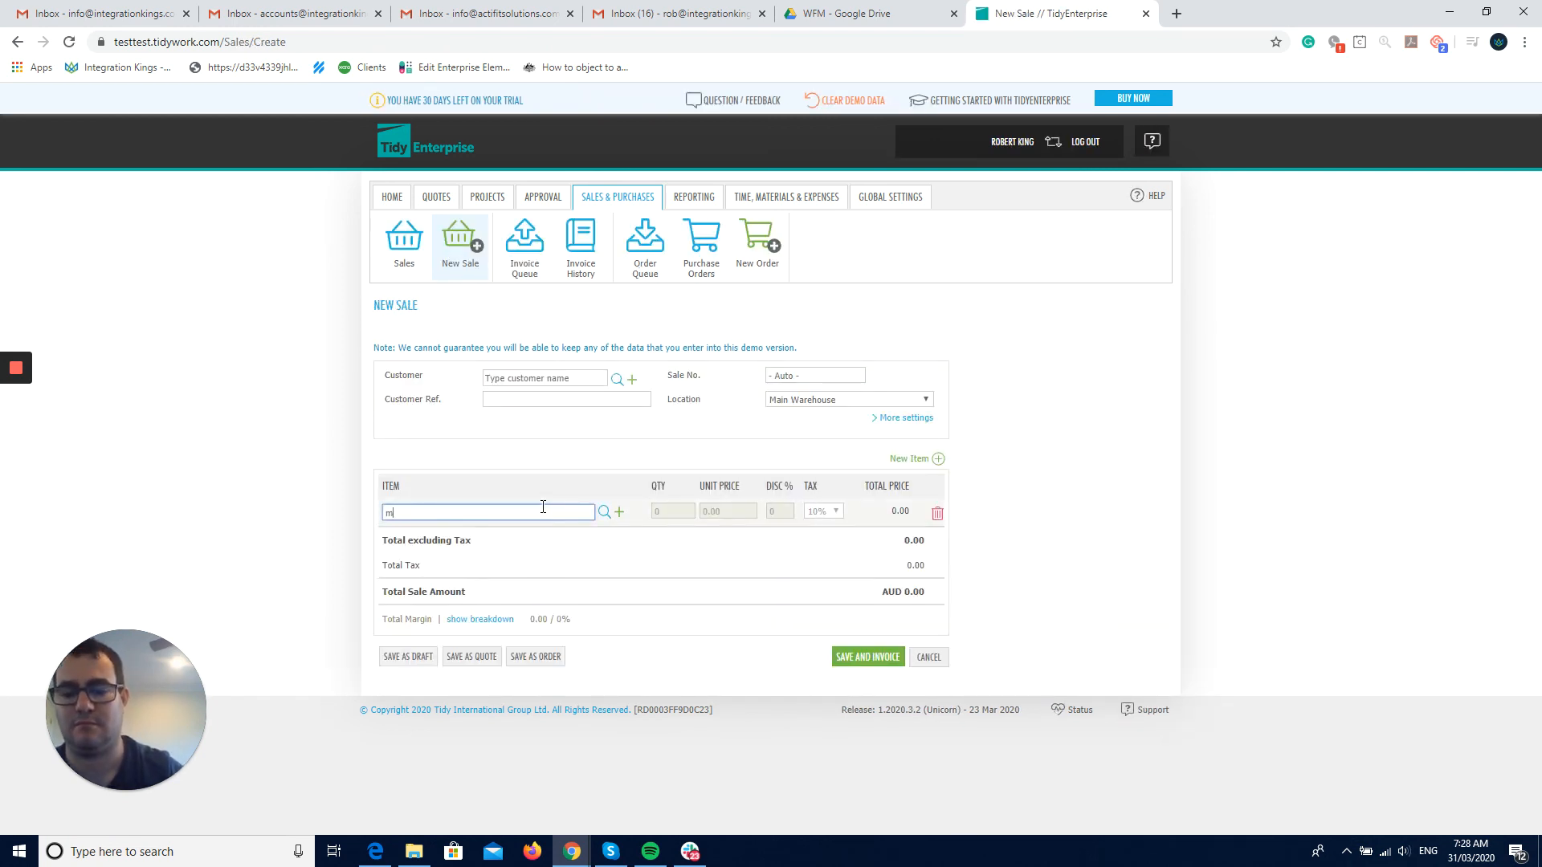
pyautogui.write('ech')
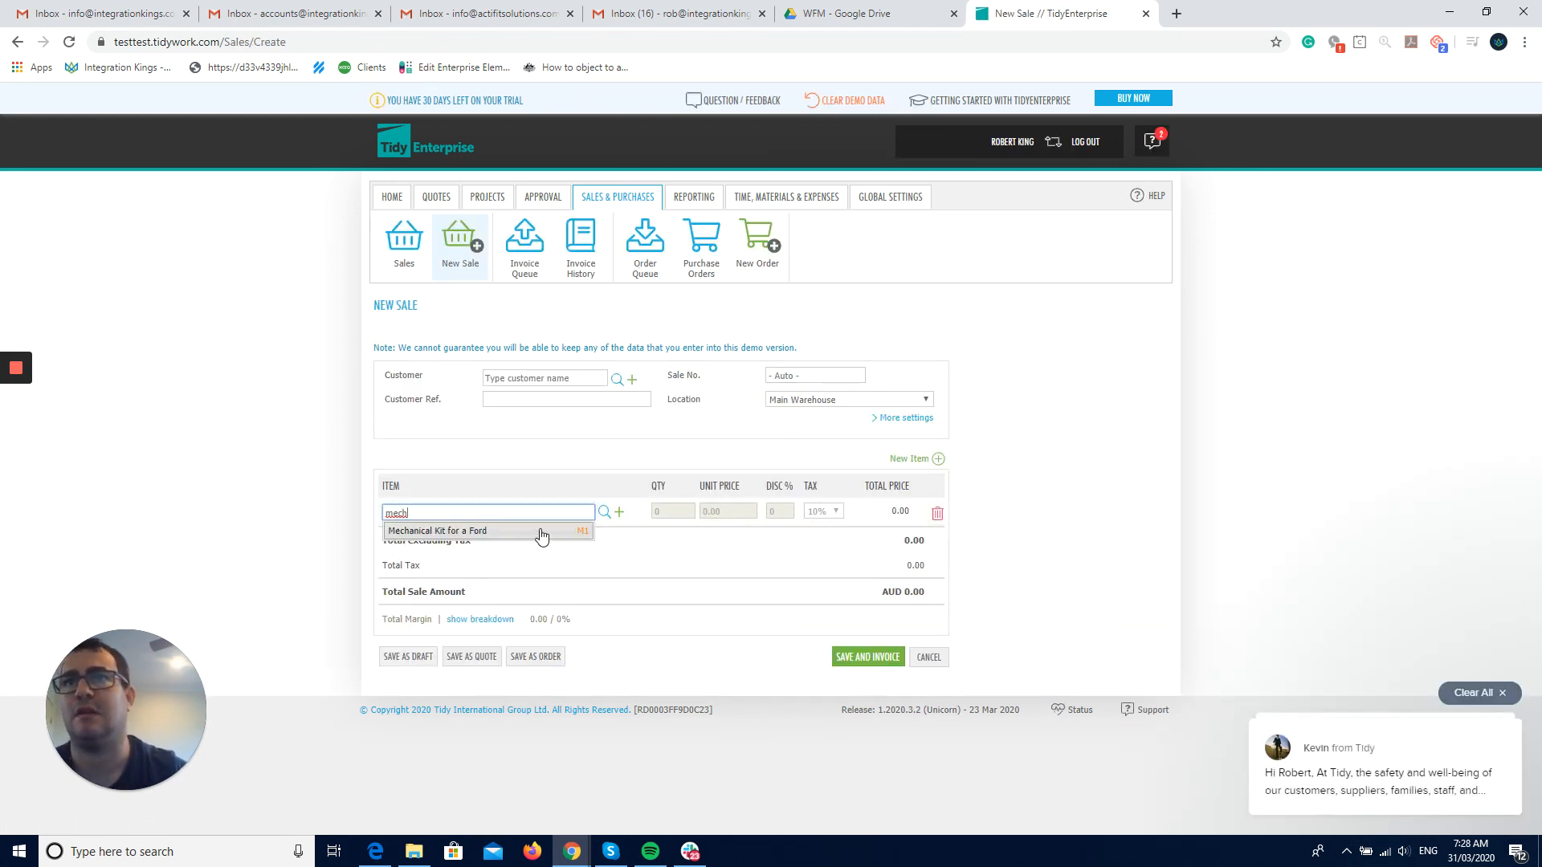
pyautogui.click(542, 536)
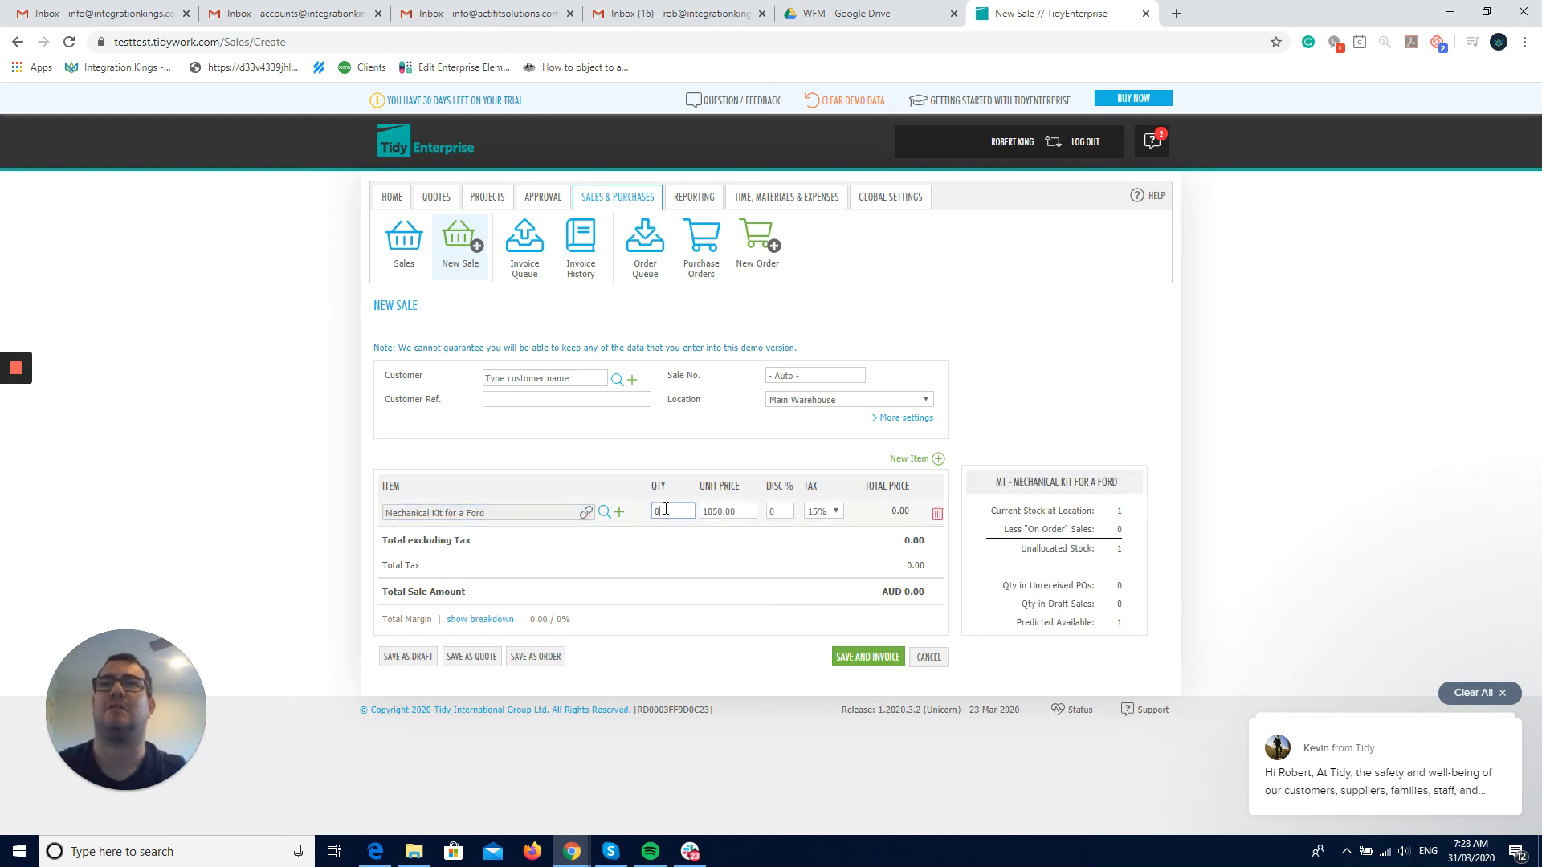
pyautogui.write('1')
pyautogui.click(705, 573)
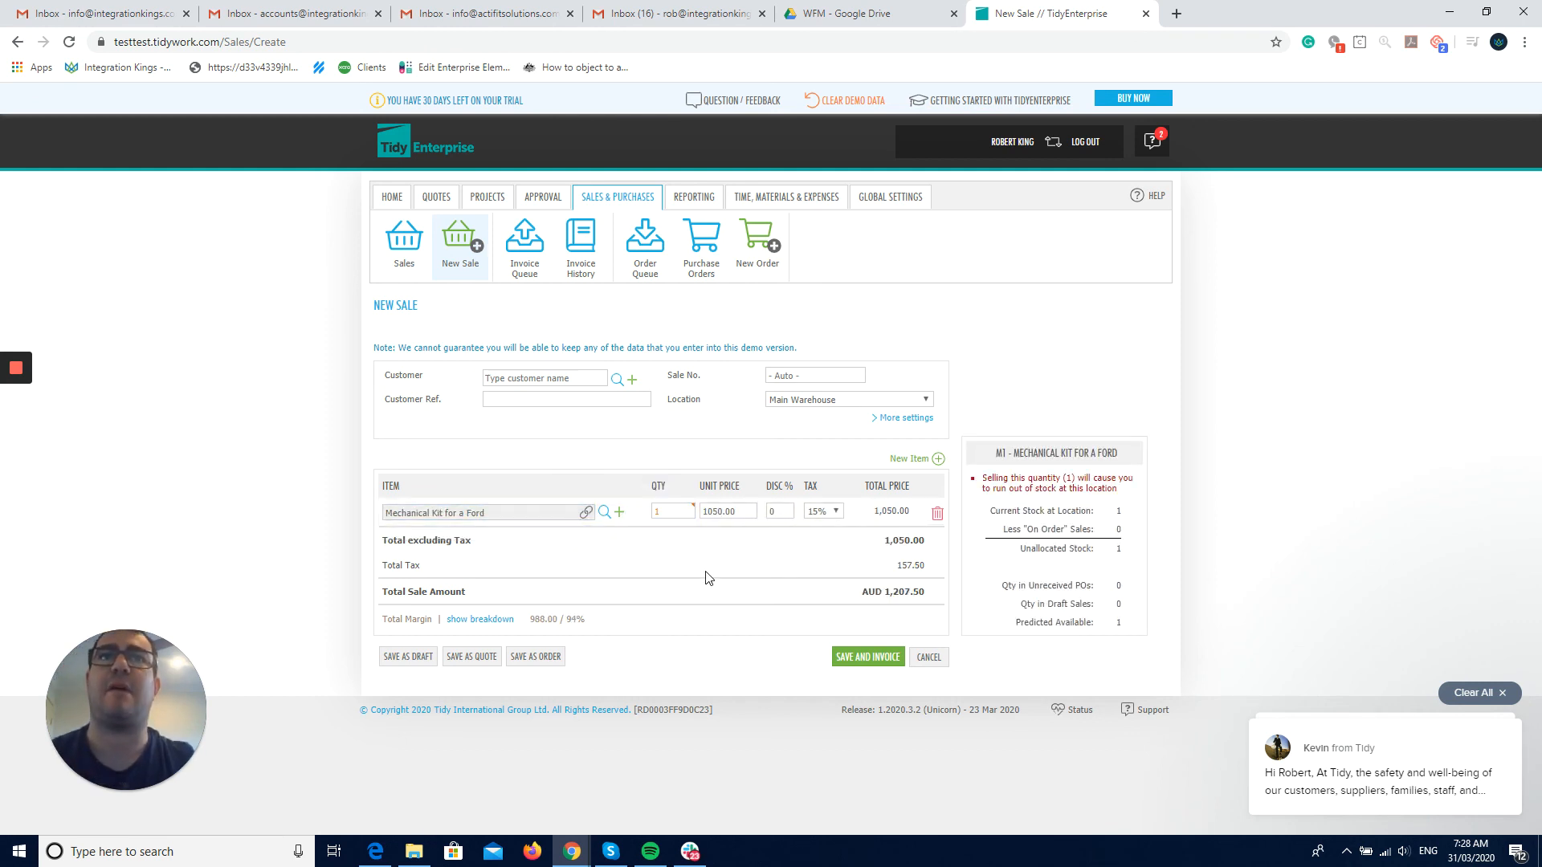